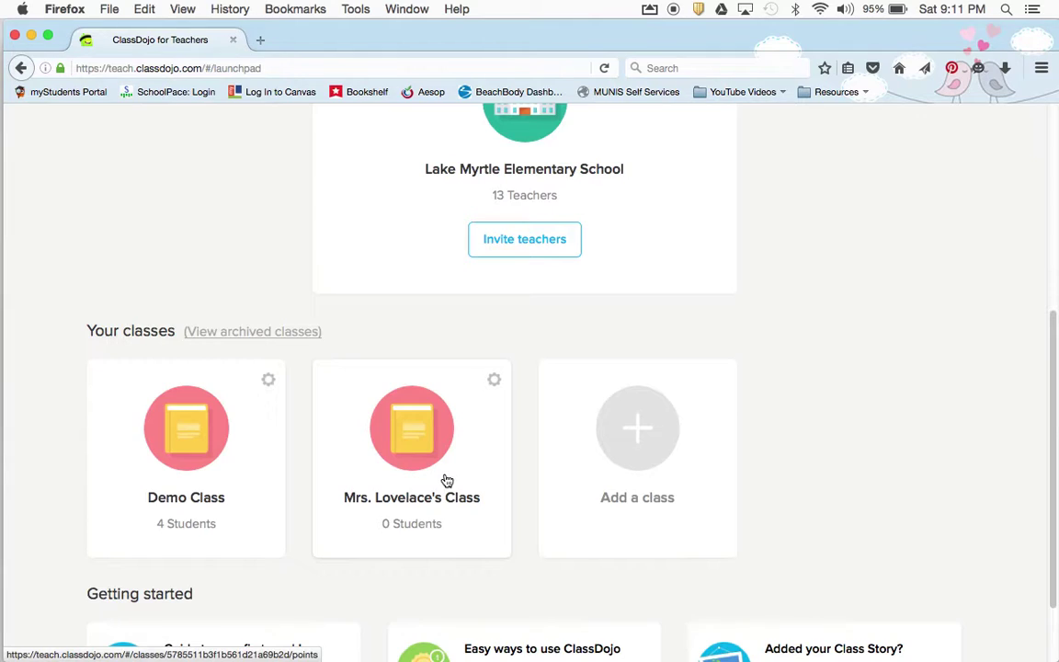
Open Demo Class, glance at its Stories and Messages, then return to the Classroom point grid
left_click(185, 464)
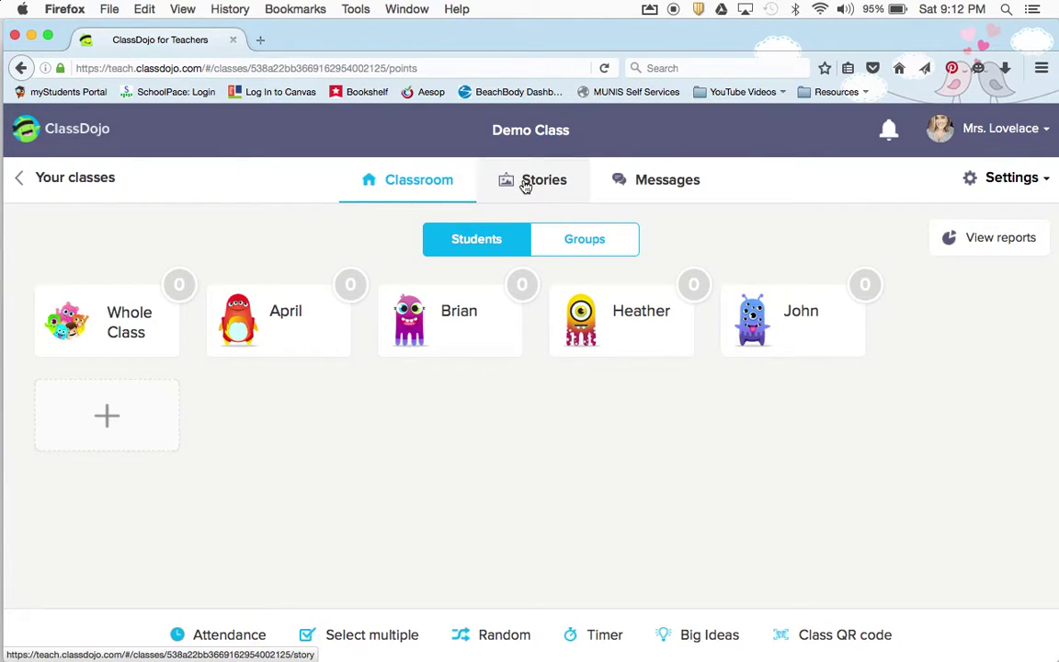
left_click(557, 181)
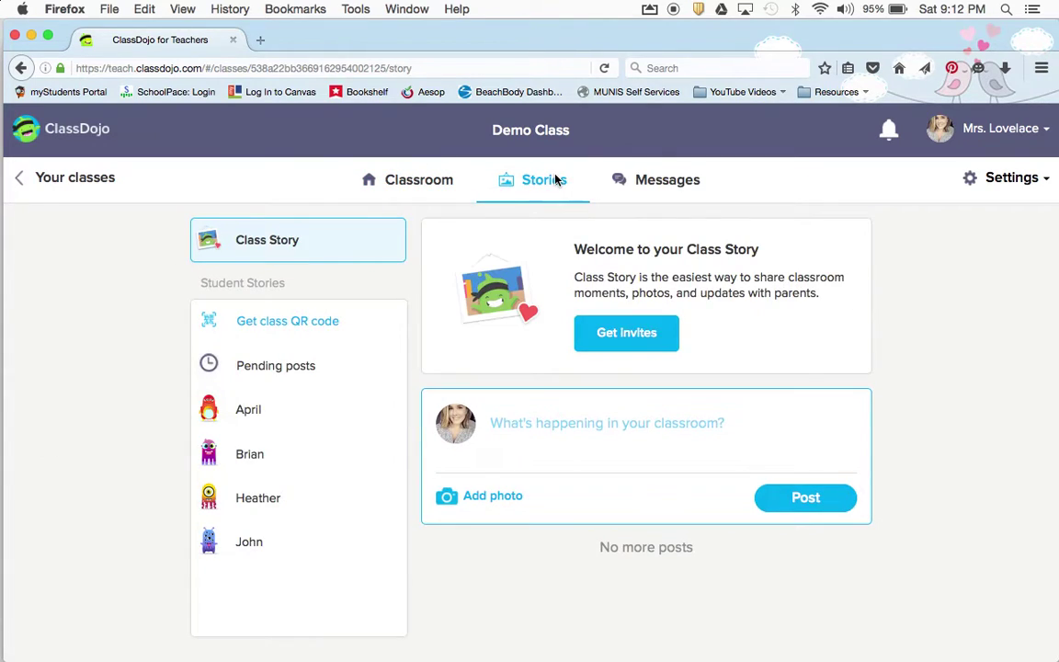
left_click(646, 182)
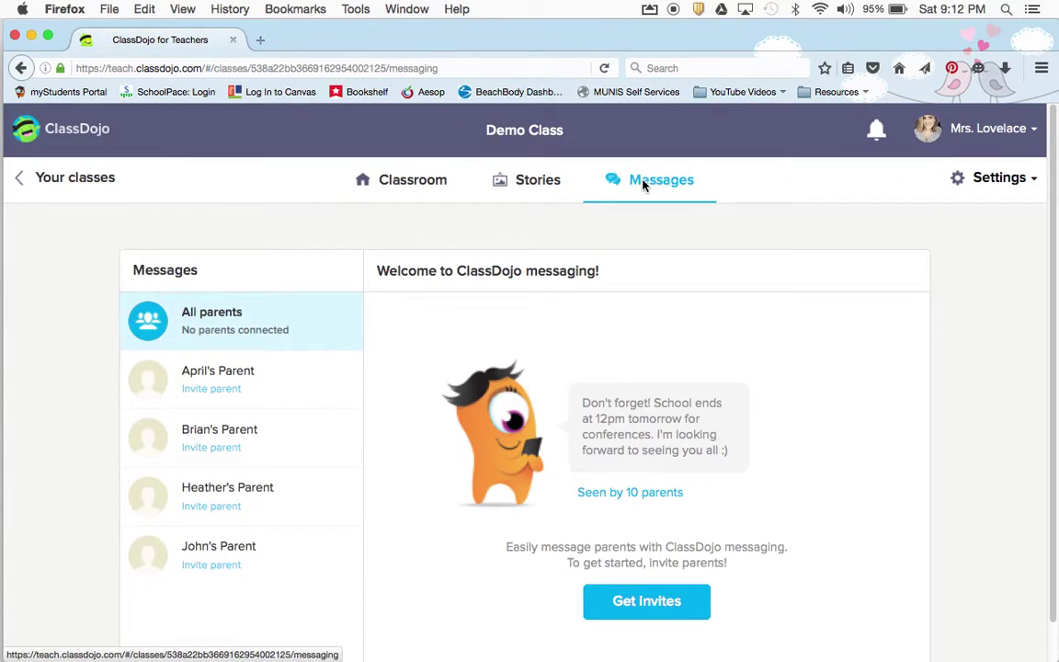
left_click(410, 186)
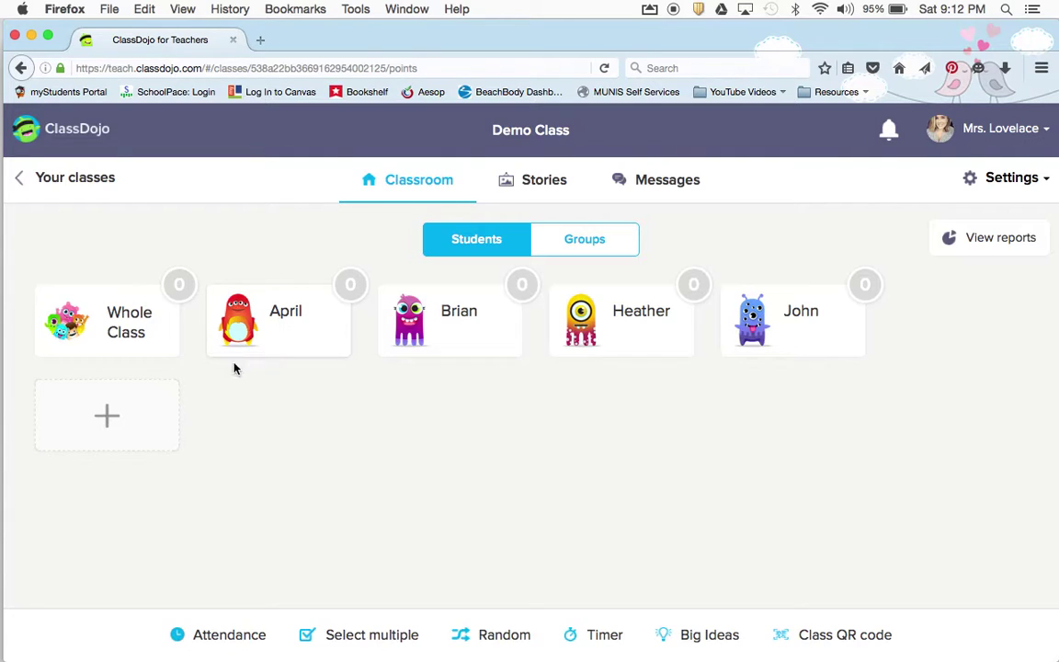
Add students Dalton, Tig and Molly to the Demo Class roster and save them
left_click(110, 404)
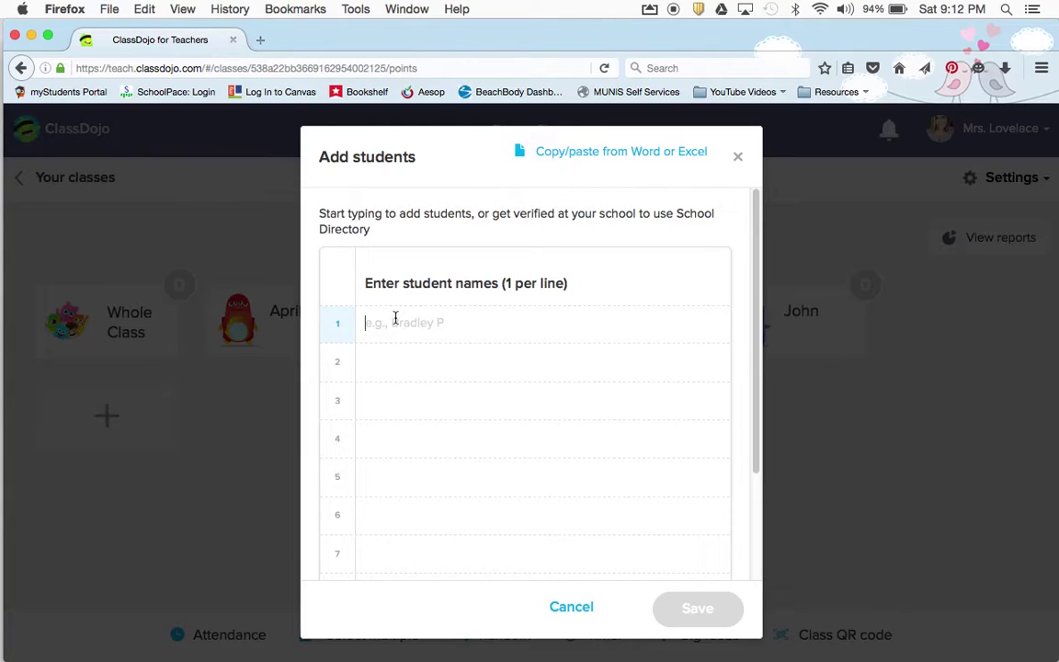
type("Dalton")
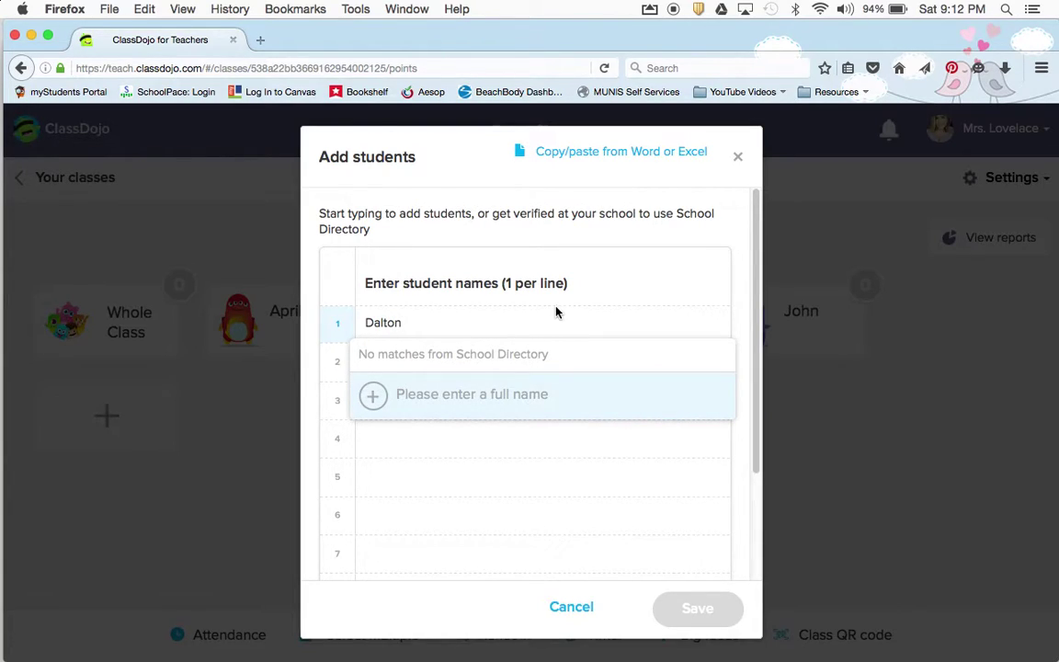
left_click(504, 391)
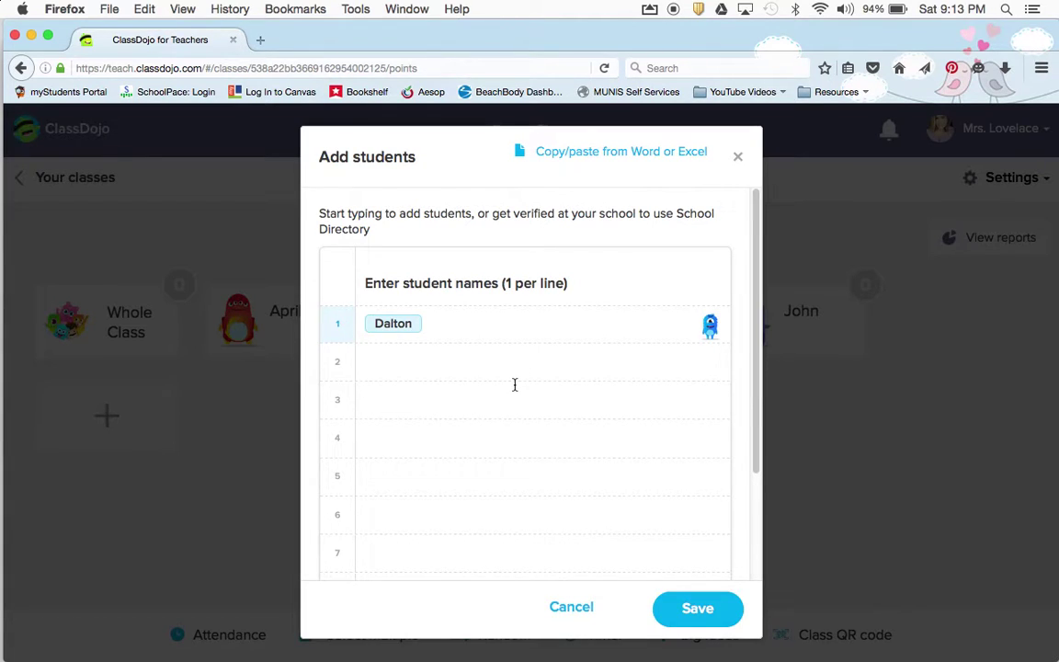
key("Return")
type("Tig")
key("Return")
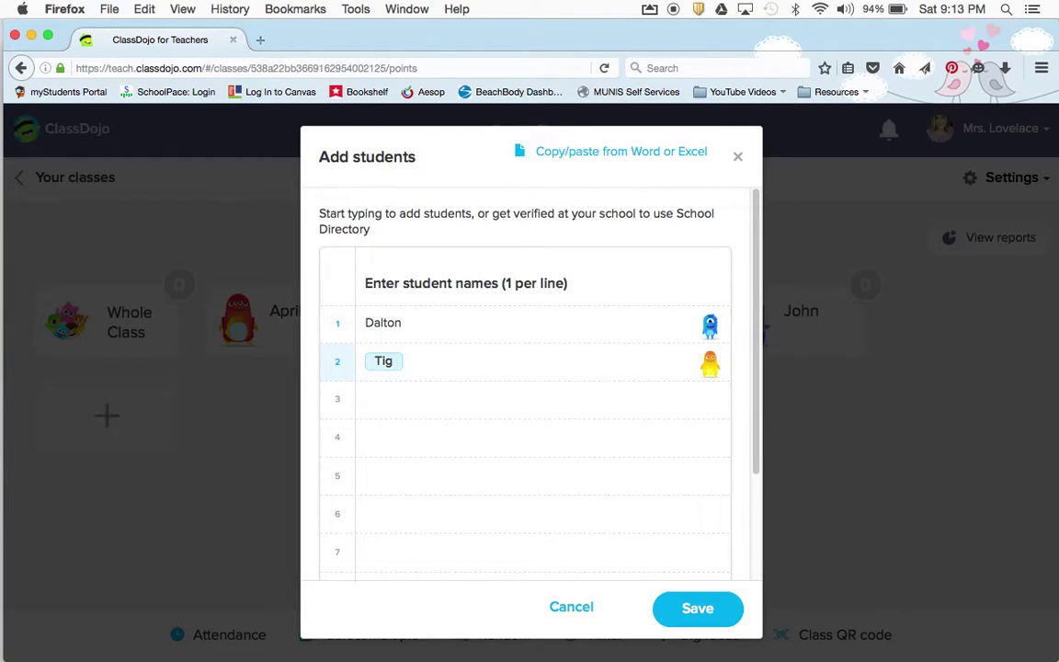
key("Return")
type("Molly")
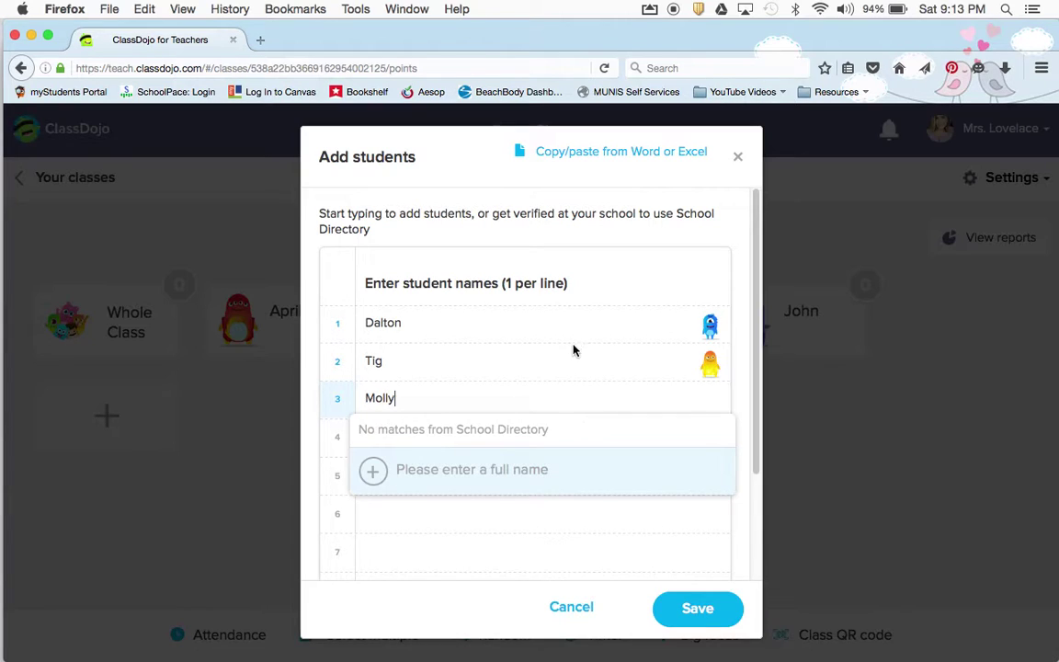
key("Return")
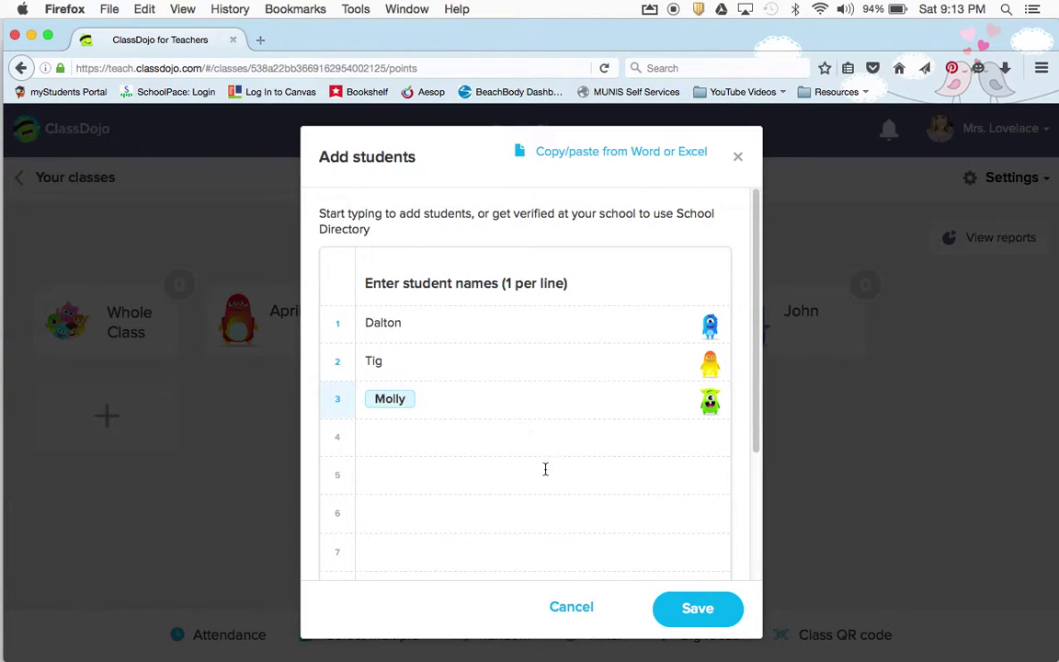
left_click(704, 609)
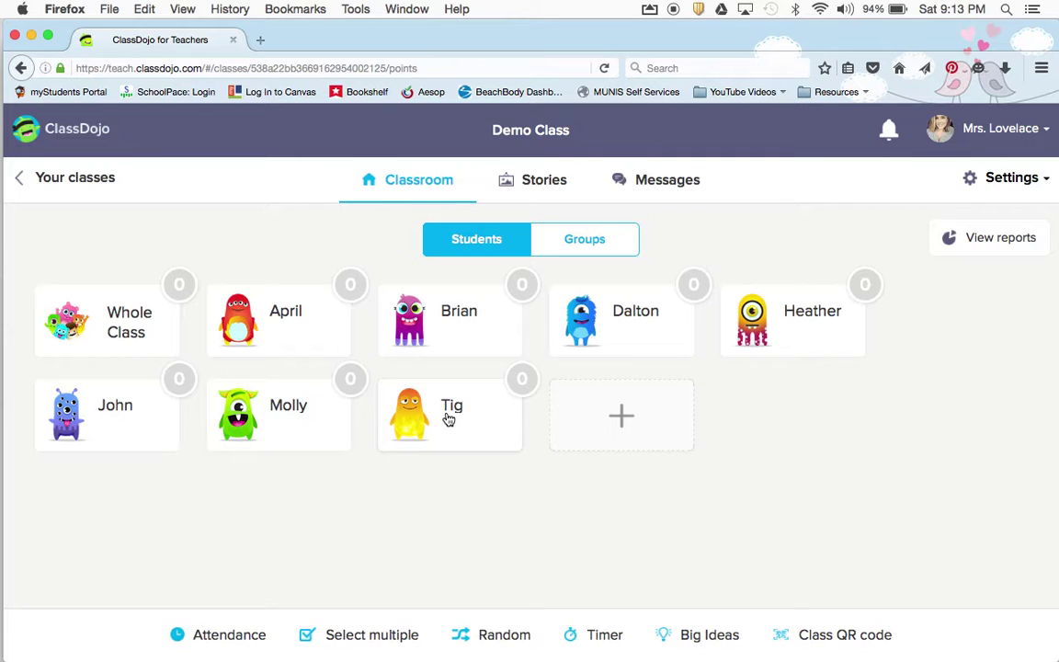
left_click(282, 319)
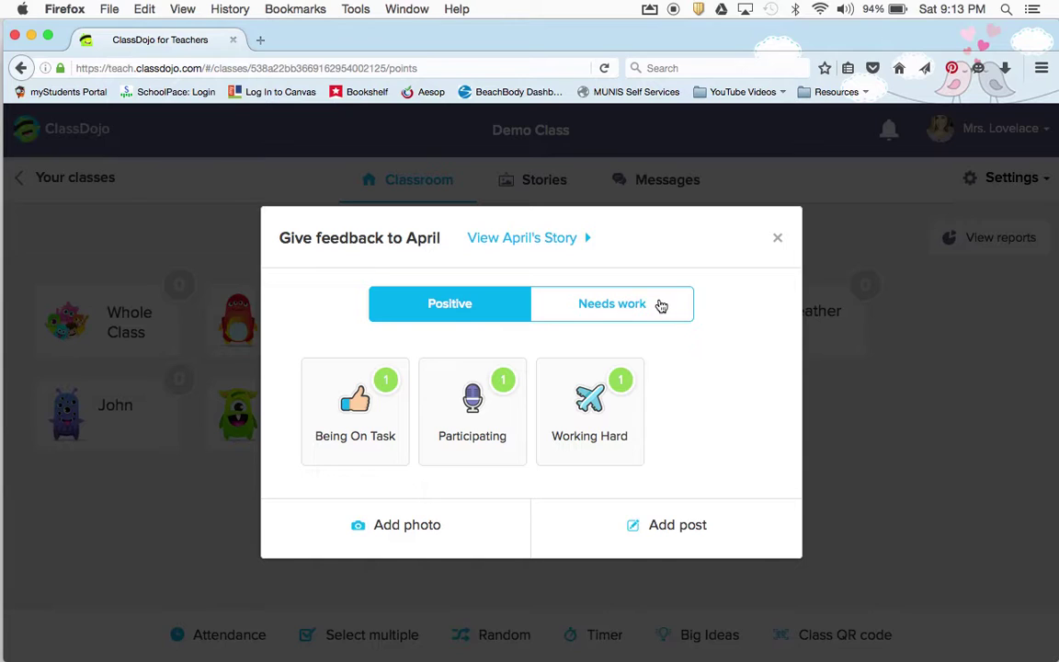
left_click(661, 305)
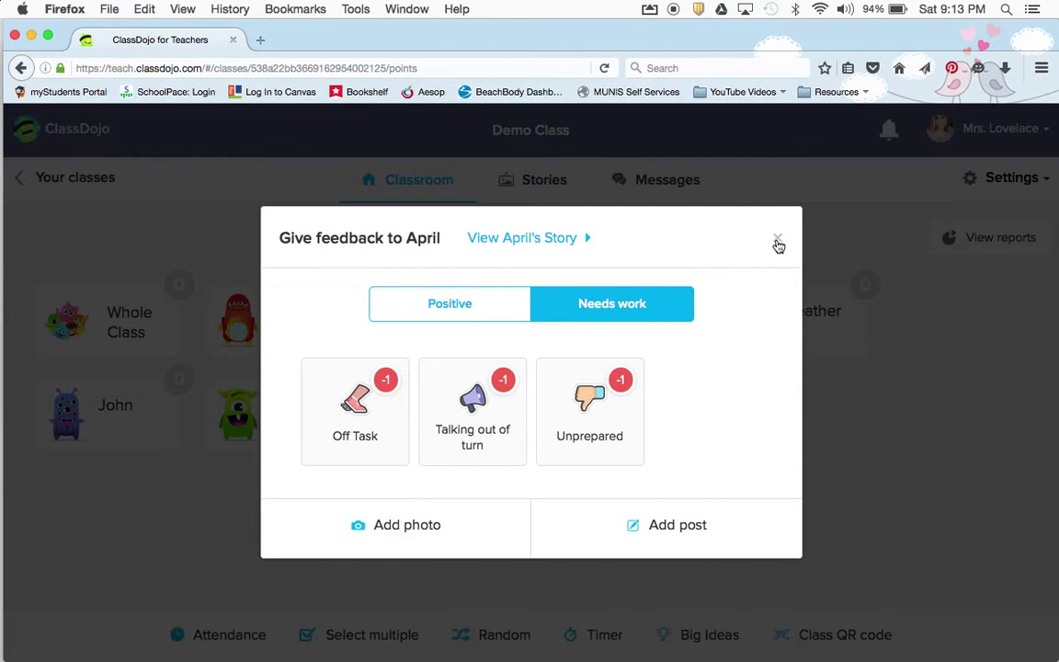
left_click(486, 305)
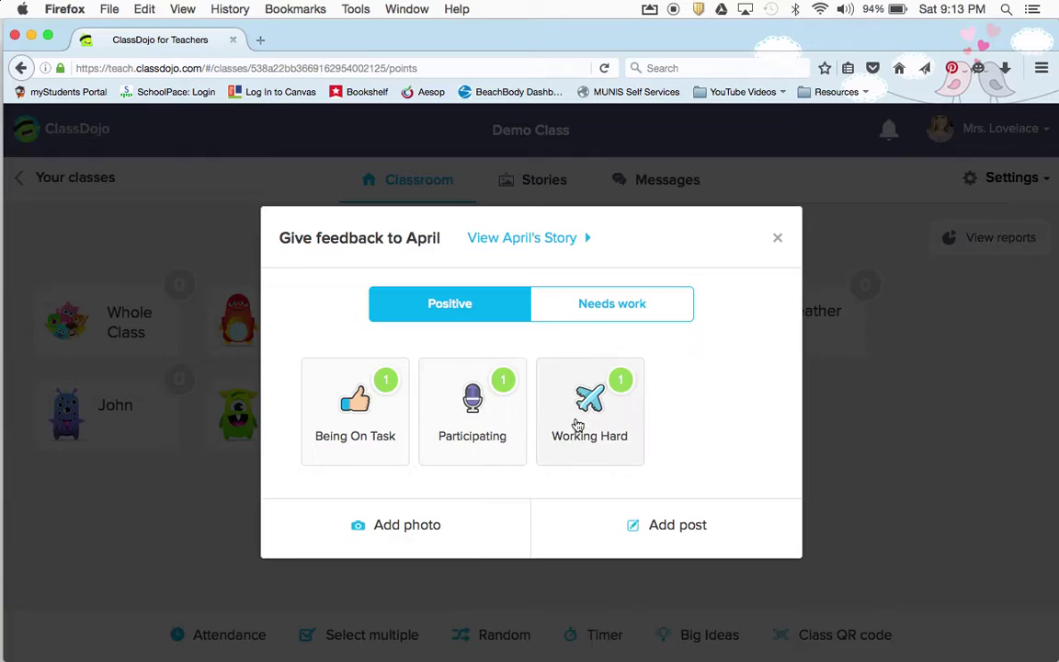
left_click(599, 320)
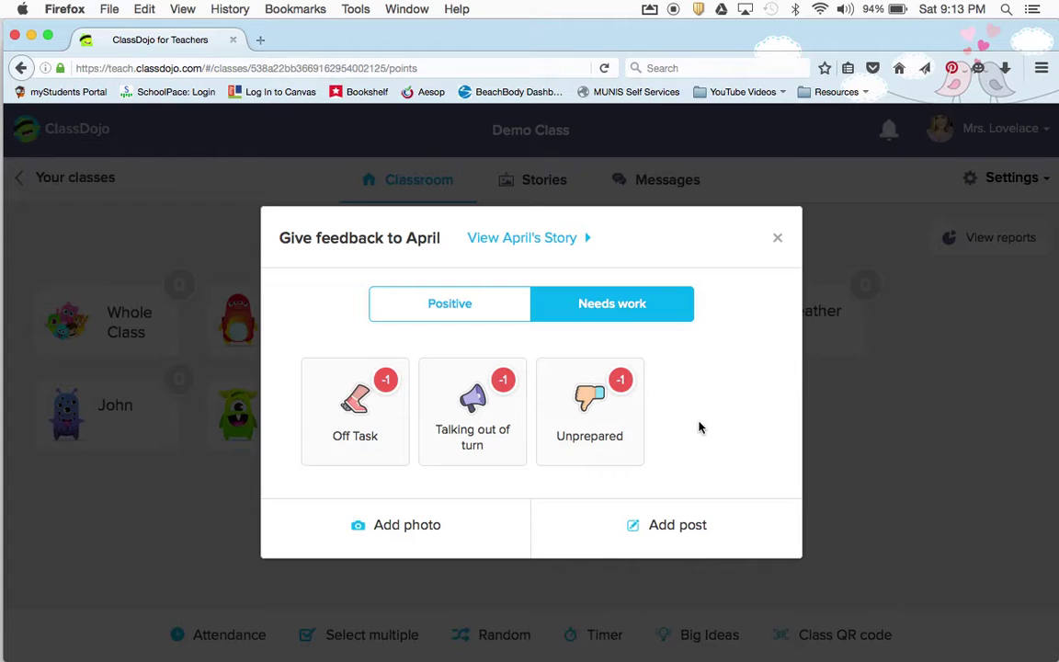
left_click(777, 237)
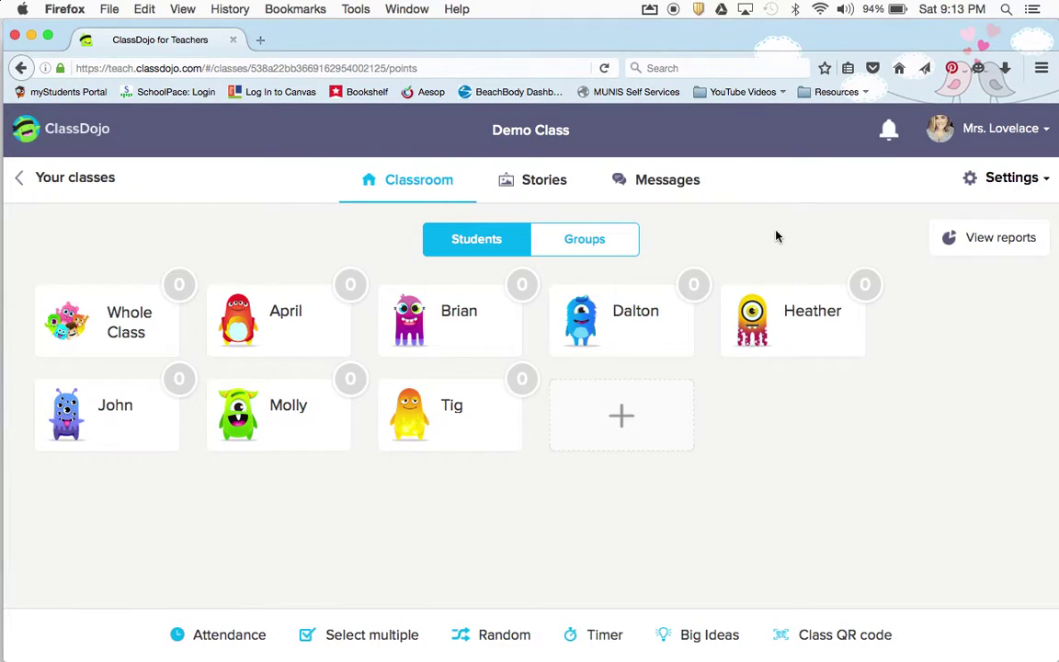
In Edit class details, set the Demo Class grade to Kindergarten, leaving the icon unchanged
left_click(1017, 185)
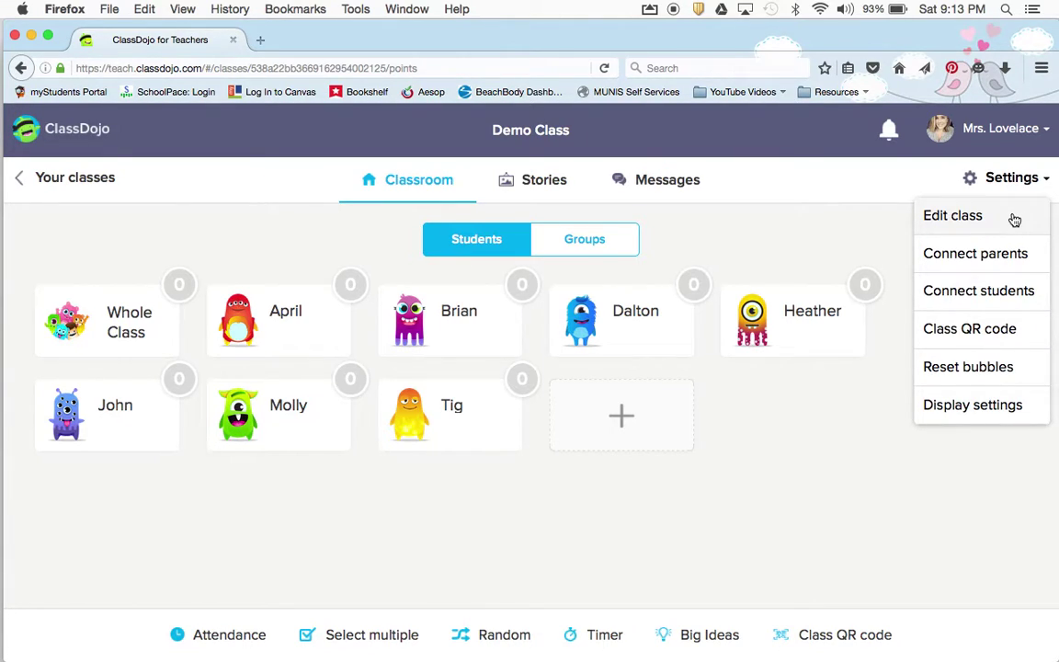
left_click(956, 216)
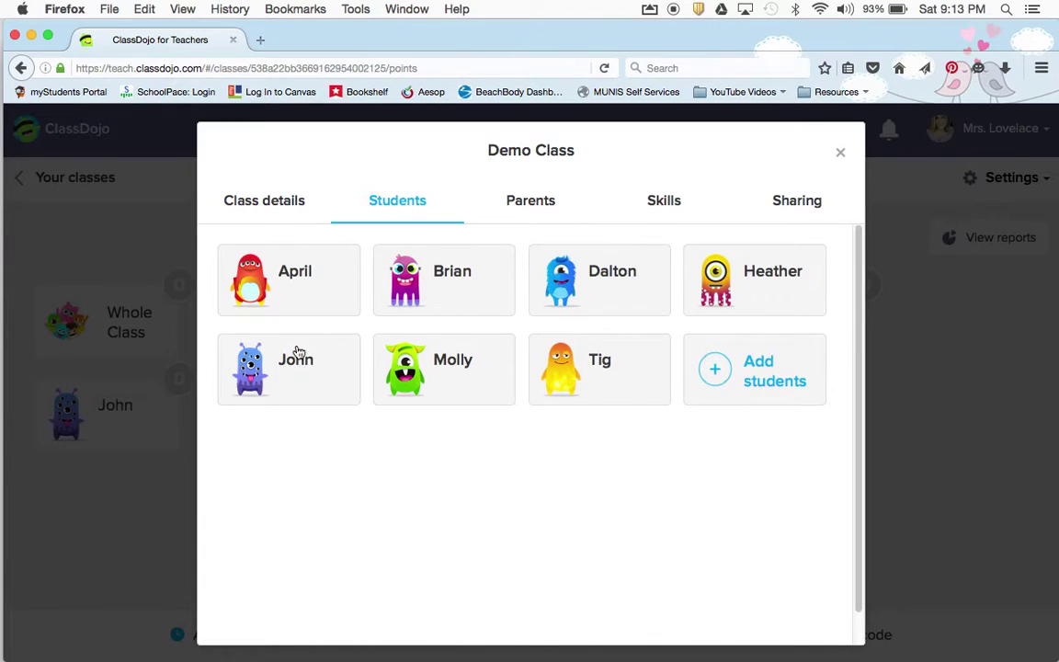
left_click(265, 203)
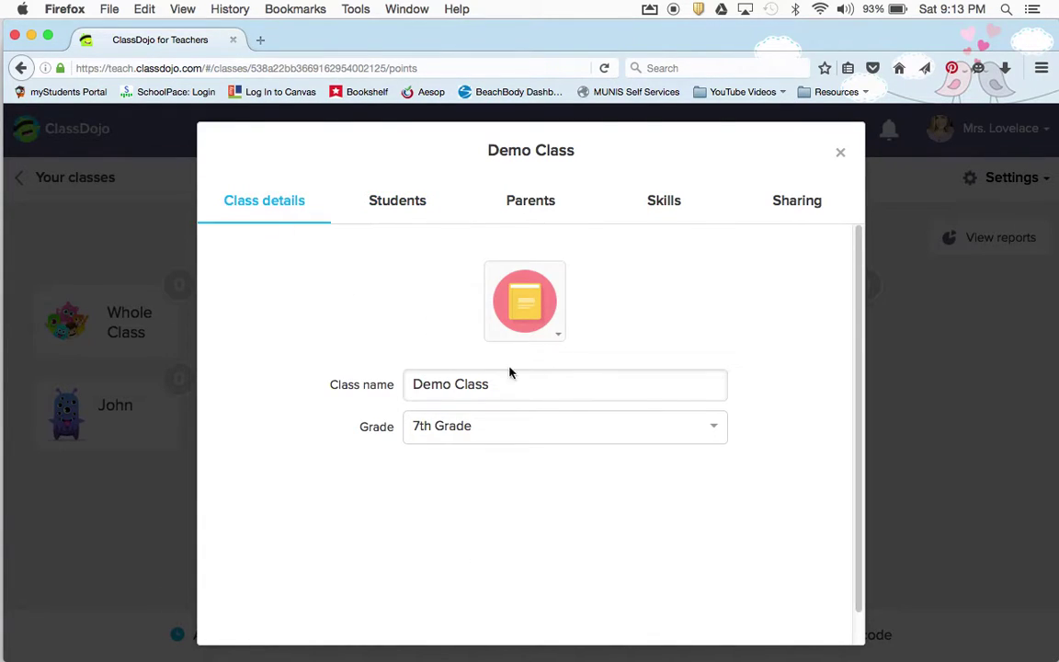
left_click(557, 335)
scroll(602, 464, "down", 2)
scroll(602, 464, "up", 2)
left_click(547, 338)
left_click(456, 436)
left_click(472, 492)
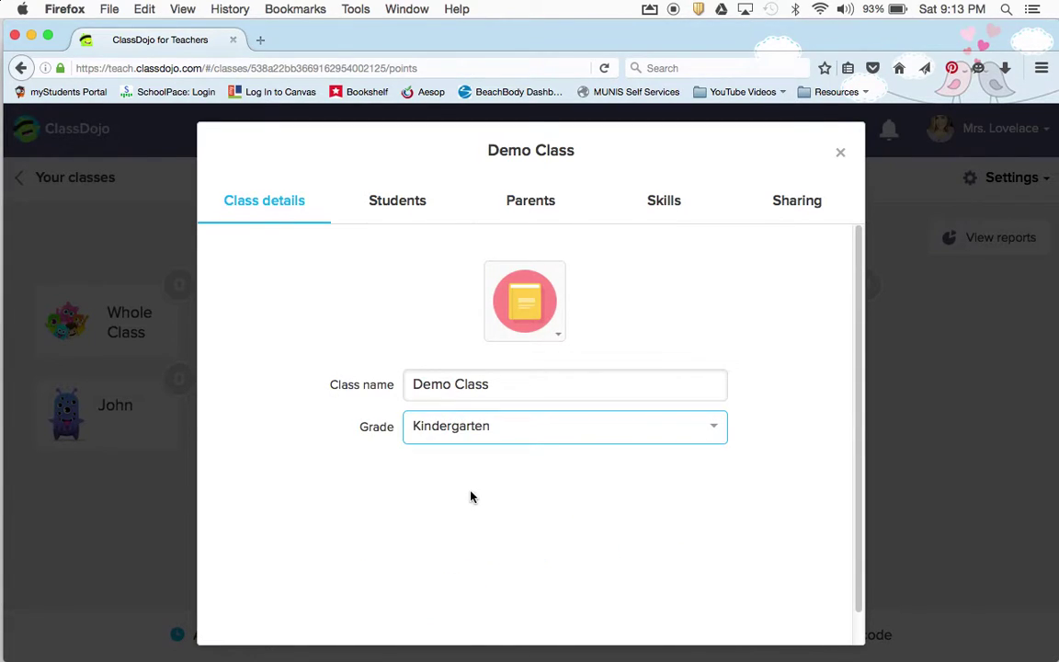
Review the class's Students list and the Parents invitation list (0 of 7 connected)
left_click(392, 206)
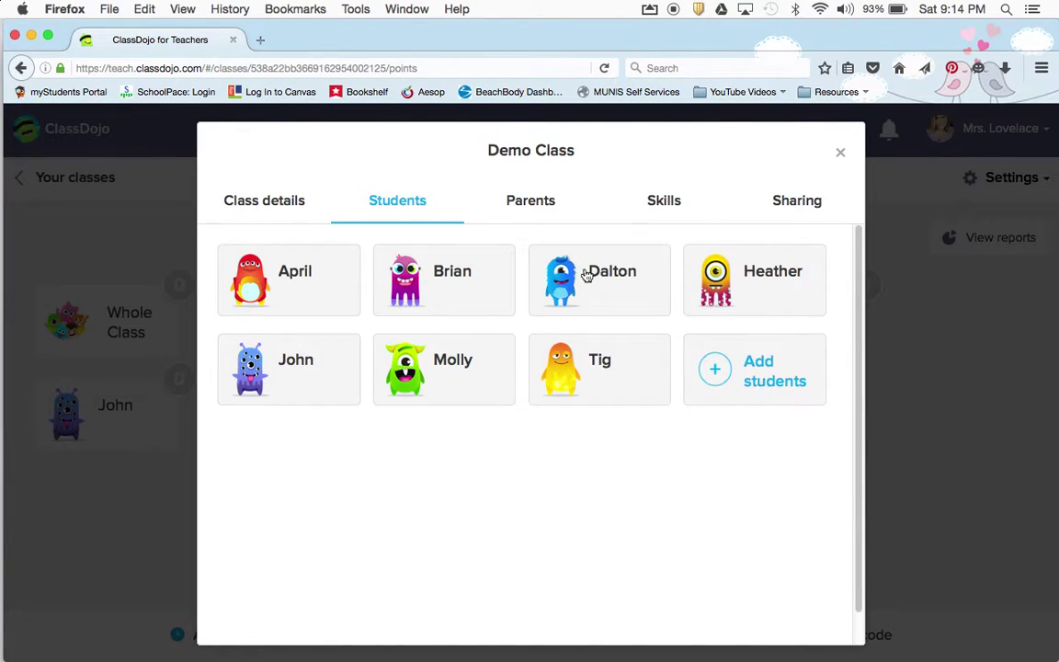
left_click(527, 202)
scroll(528, 381, "down", 2)
scroll(527, 378, "up", 2)
scroll(388, 539, "down", 1)
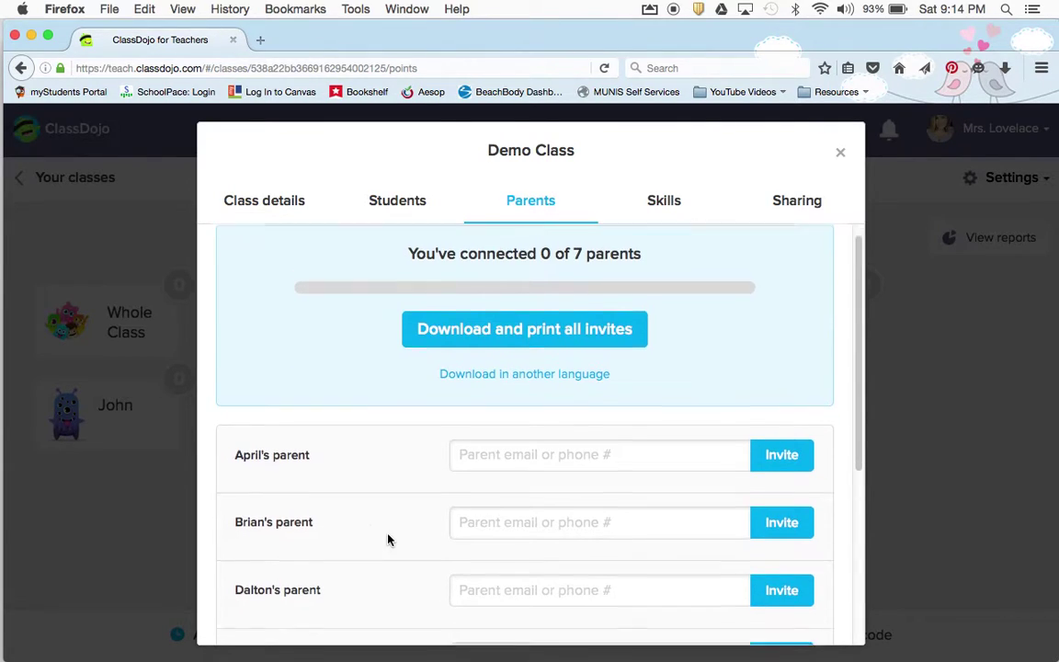
scroll(505, 343, "down", 1)
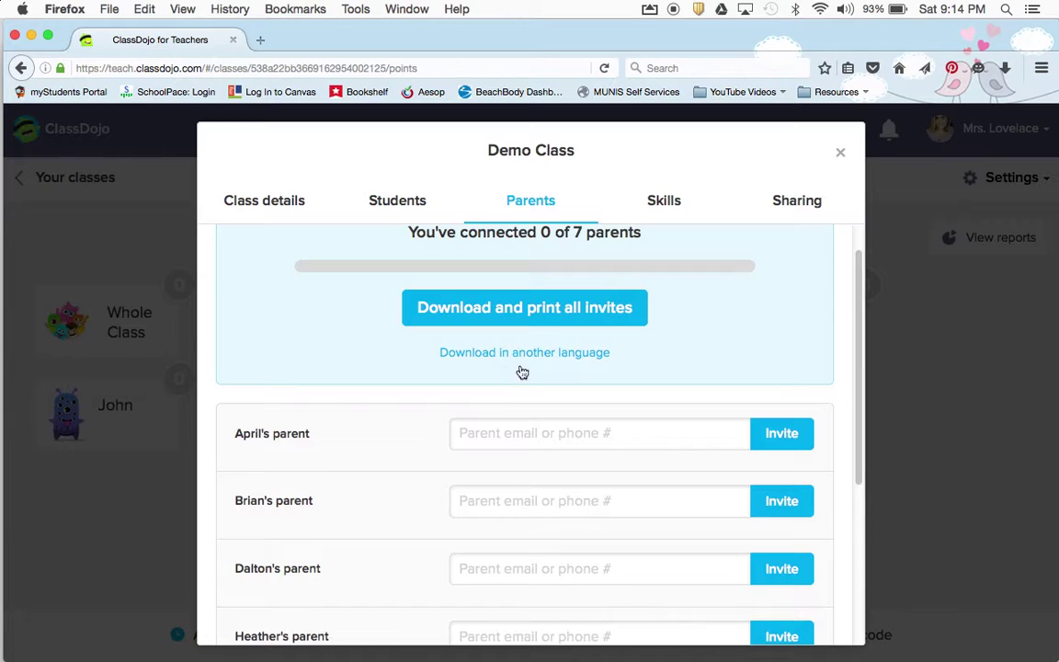
On the Skills tab, add a positive skill named 'Being Resspectful'
left_click(665, 213)
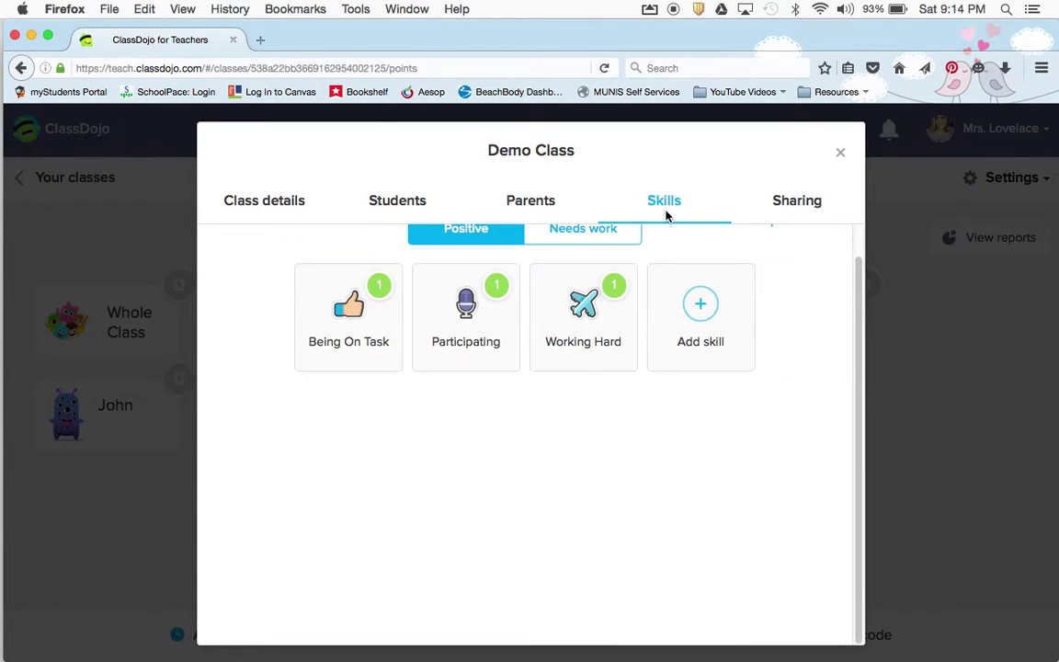
scroll(469, 511, "up", 1)
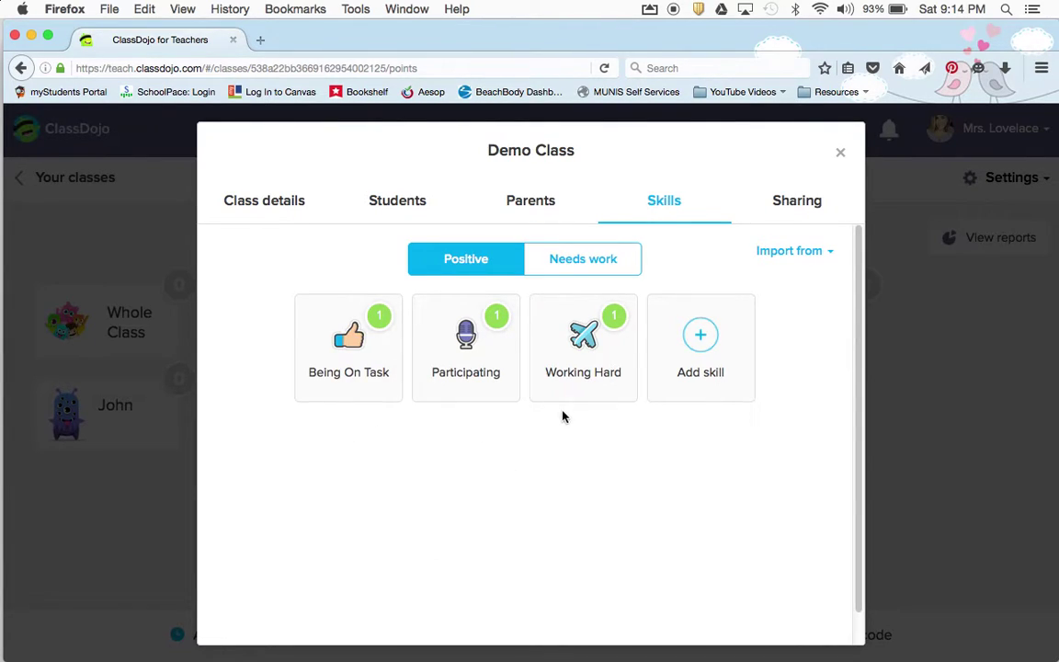
left_click(716, 363)
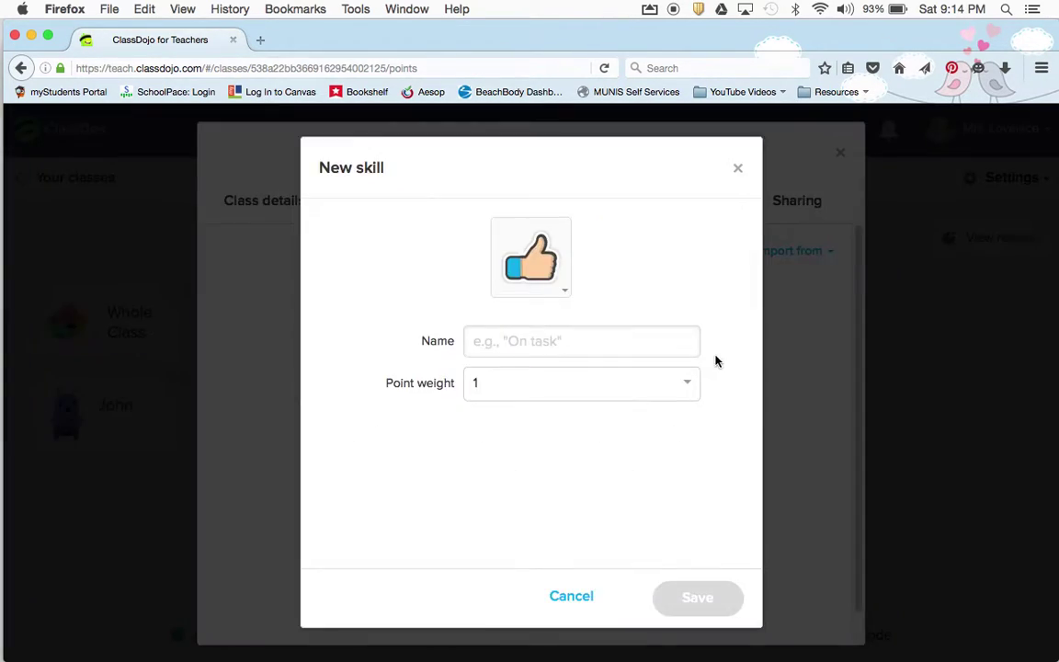
left_click(505, 341)
type("Being Re")
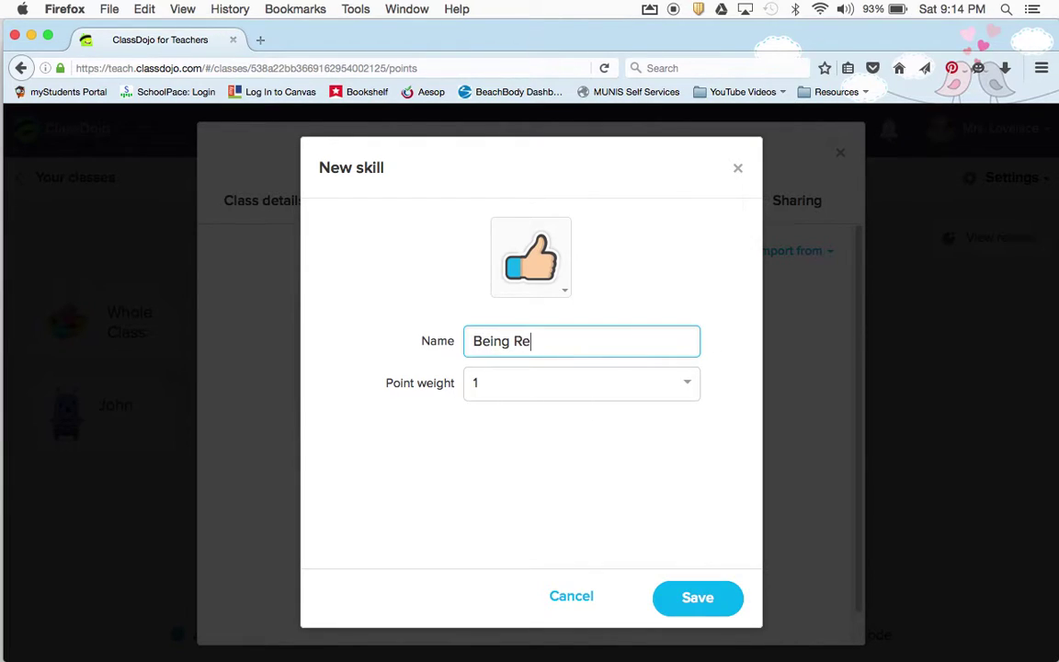
type("sspectful")
left_click(707, 597)
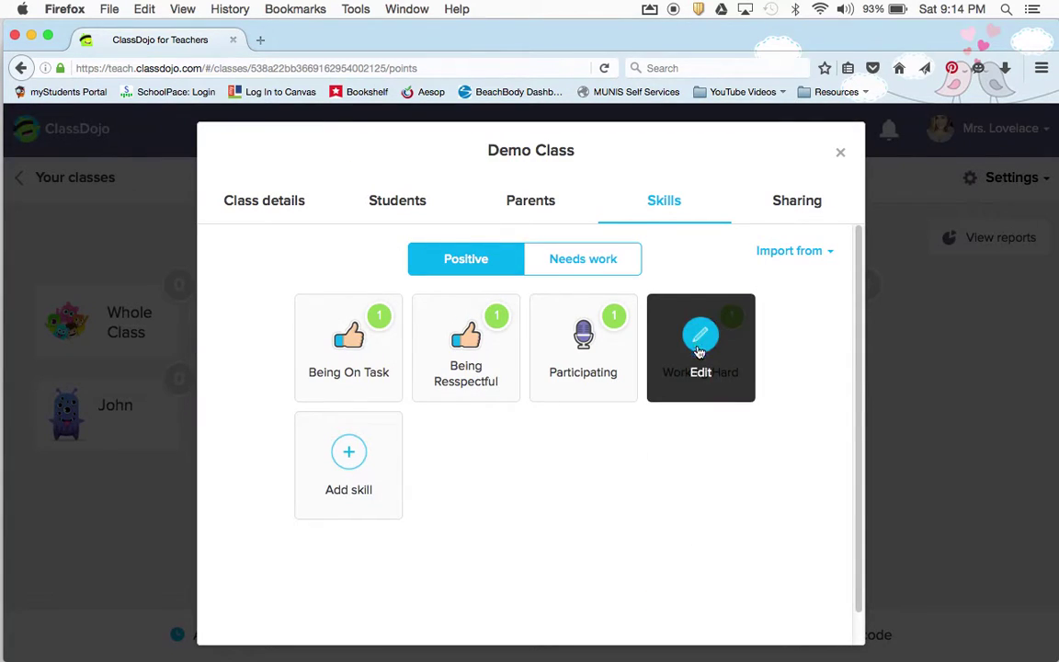
Add positive skills 'Being Safe' and 'Being Responsible', each worth 1 point
left_click(380, 470)
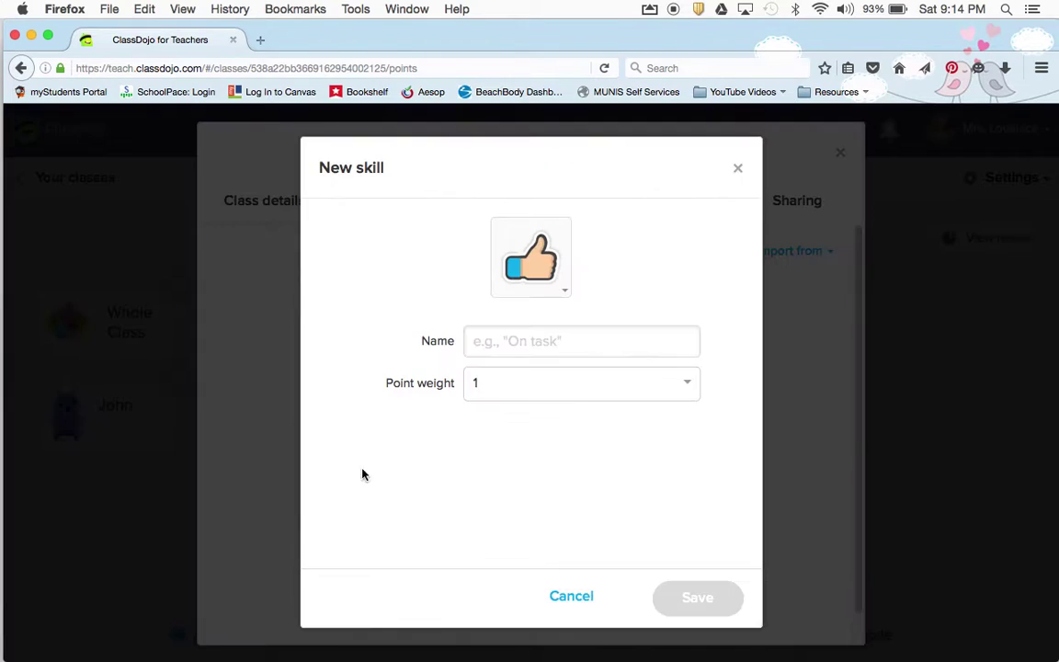
left_click(502, 355)
type("Being ")
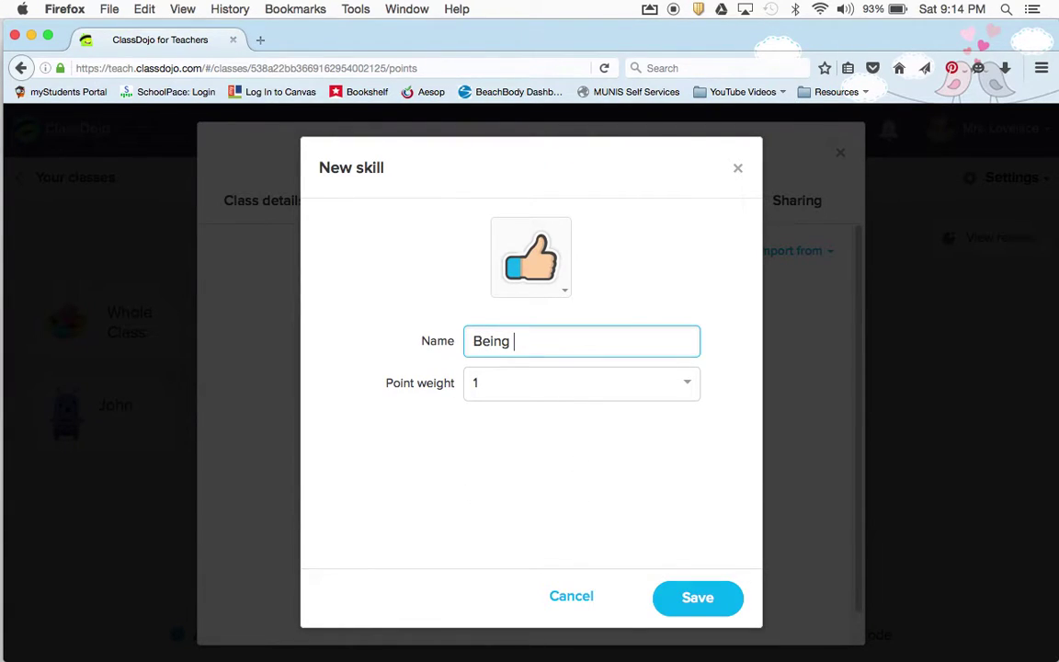
type("Safe")
left_click(701, 600)
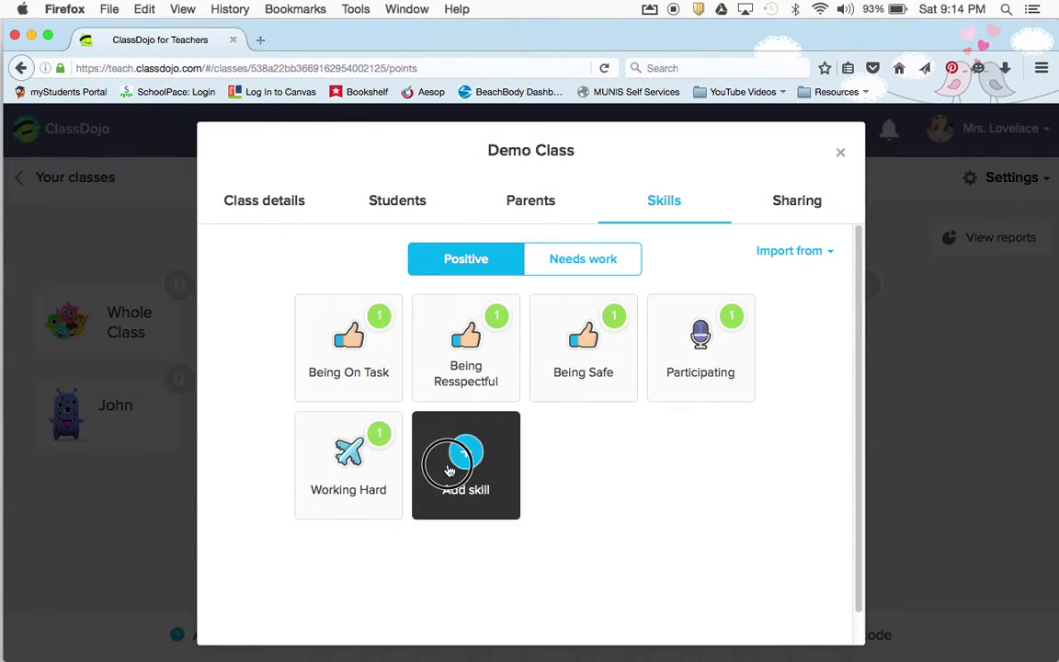
left_click(440, 469)
left_click(544, 341)
type("Bein")
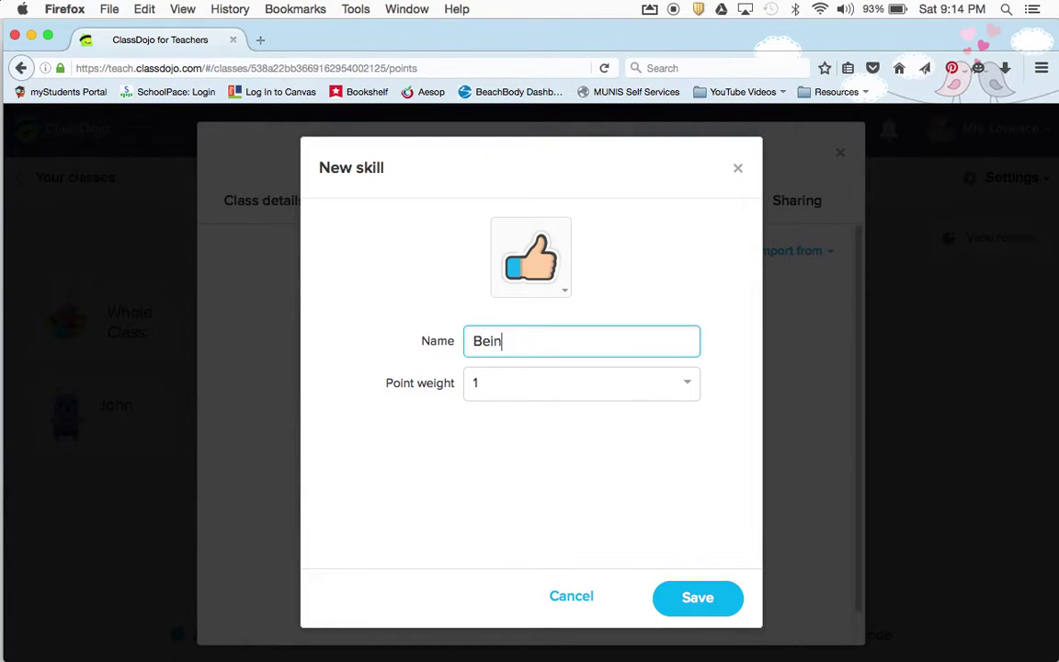
type("g Responsible")
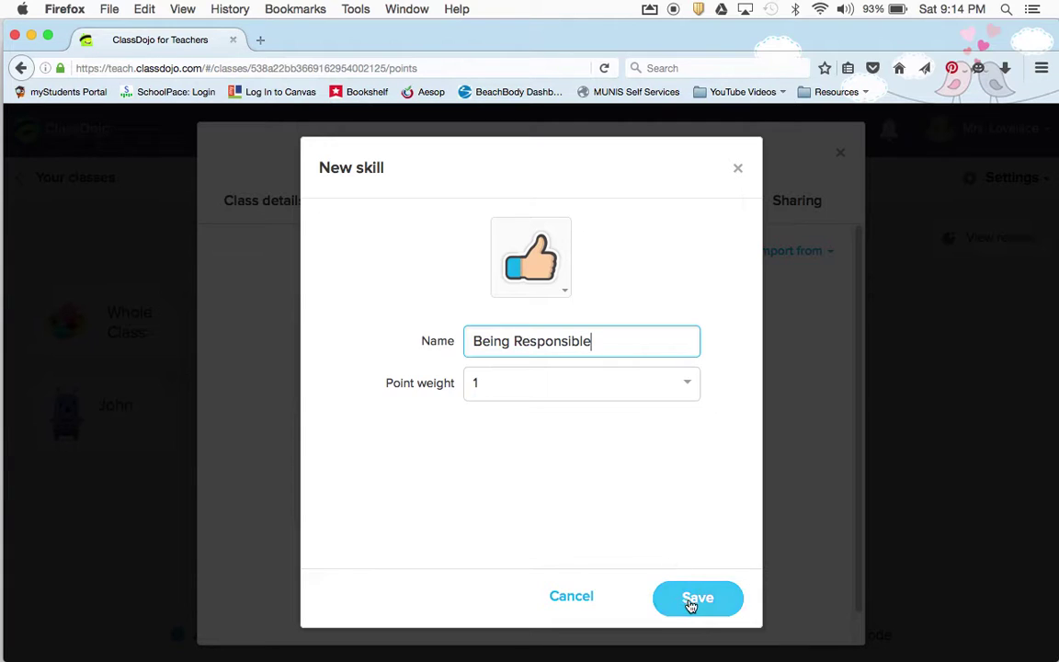
left_click(690, 599)
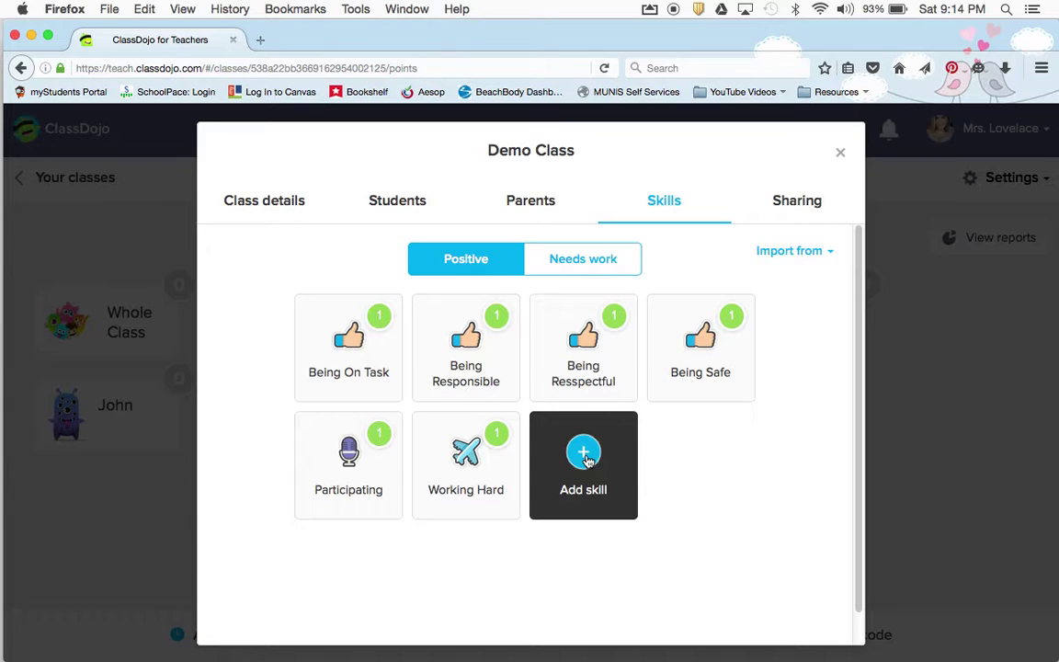
Start a new positive skill named 'Read for Homework' with a point weight of 5
left_click(586, 459)
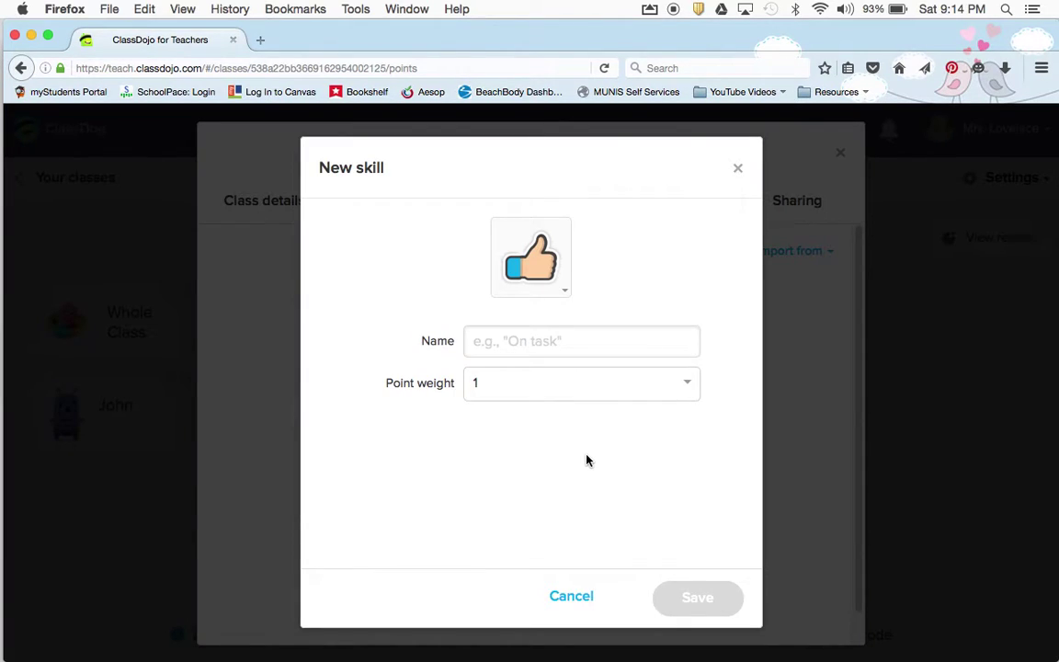
left_click(505, 343)
type("Read f")
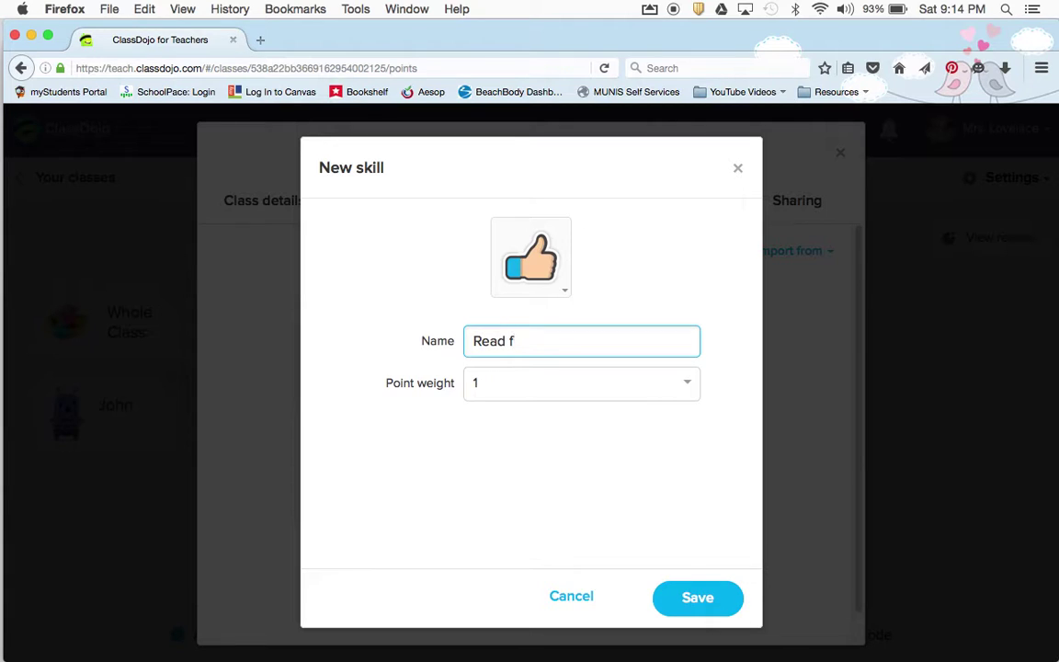
type("or Homework")
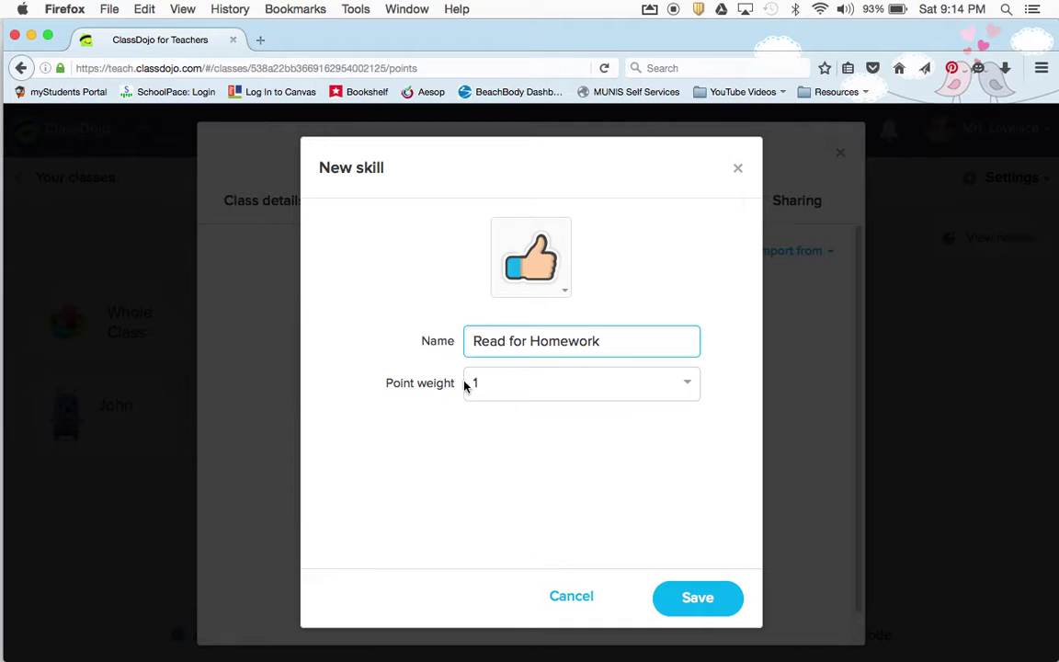
left_click(543, 388)
scroll(567, 499, "down", 1)
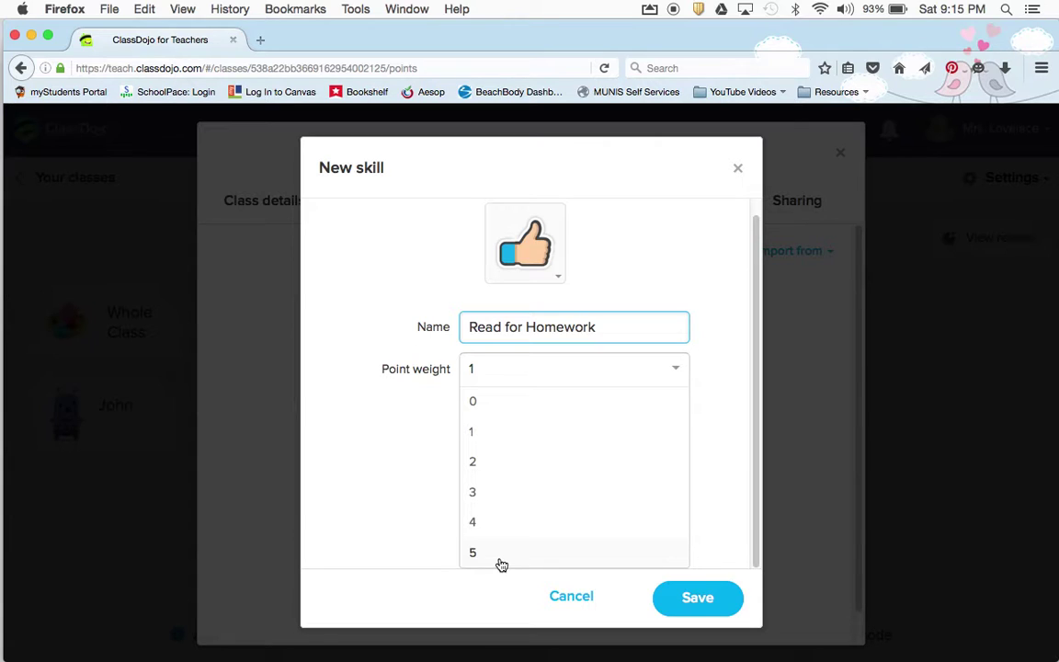
left_click(500, 561)
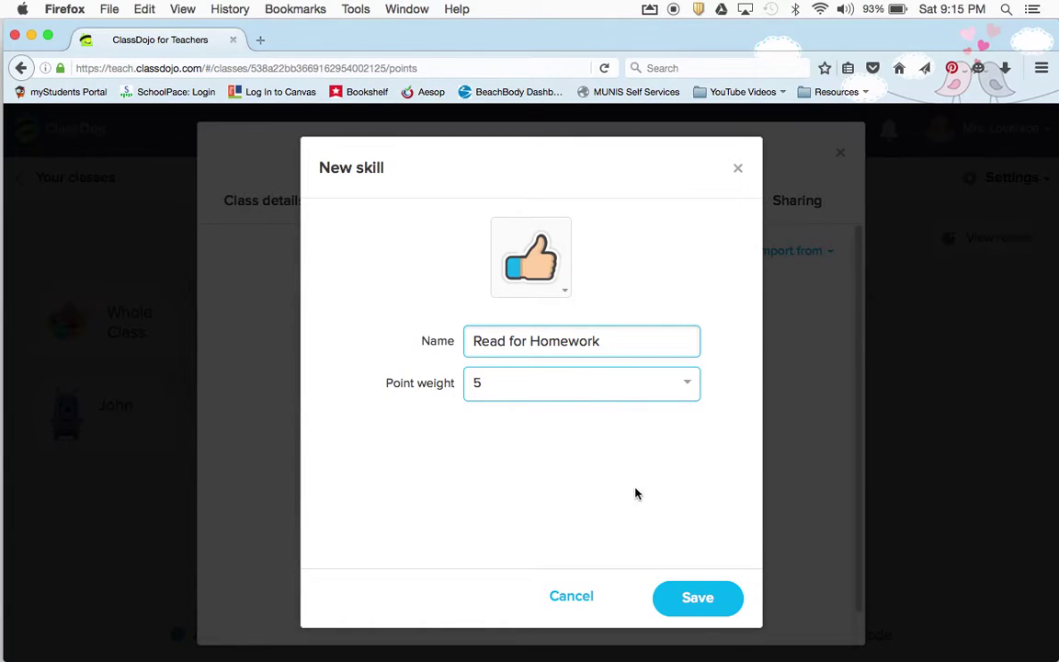
Give the Read for Homework skill a book icon and save it
left_click(558, 291)
scroll(562, 452, "down", 3)
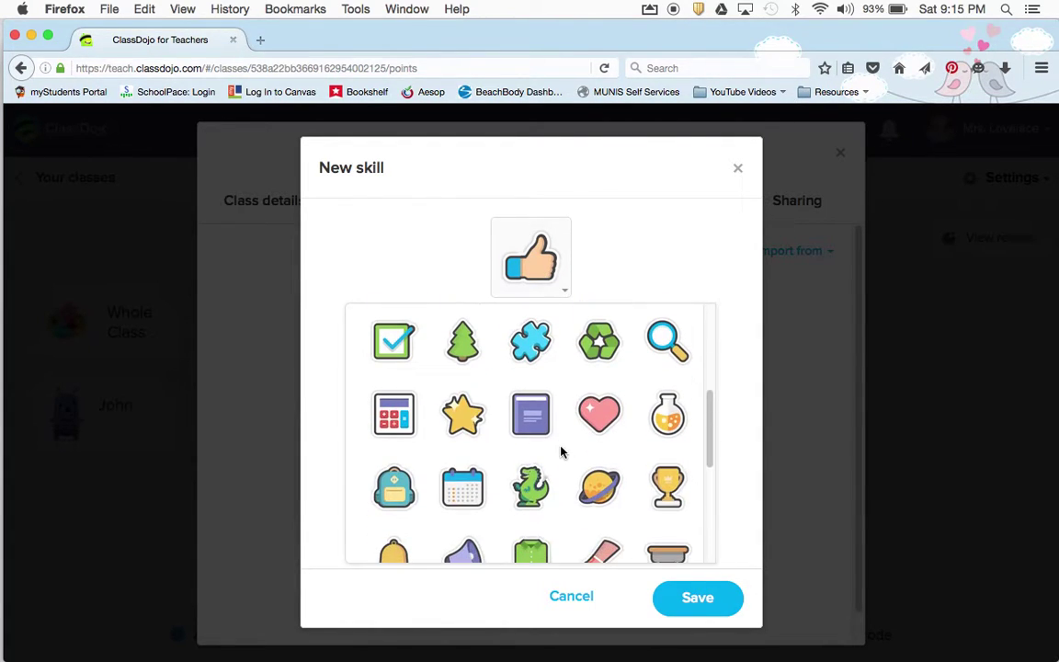
scroll(562, 451, "down", 3)
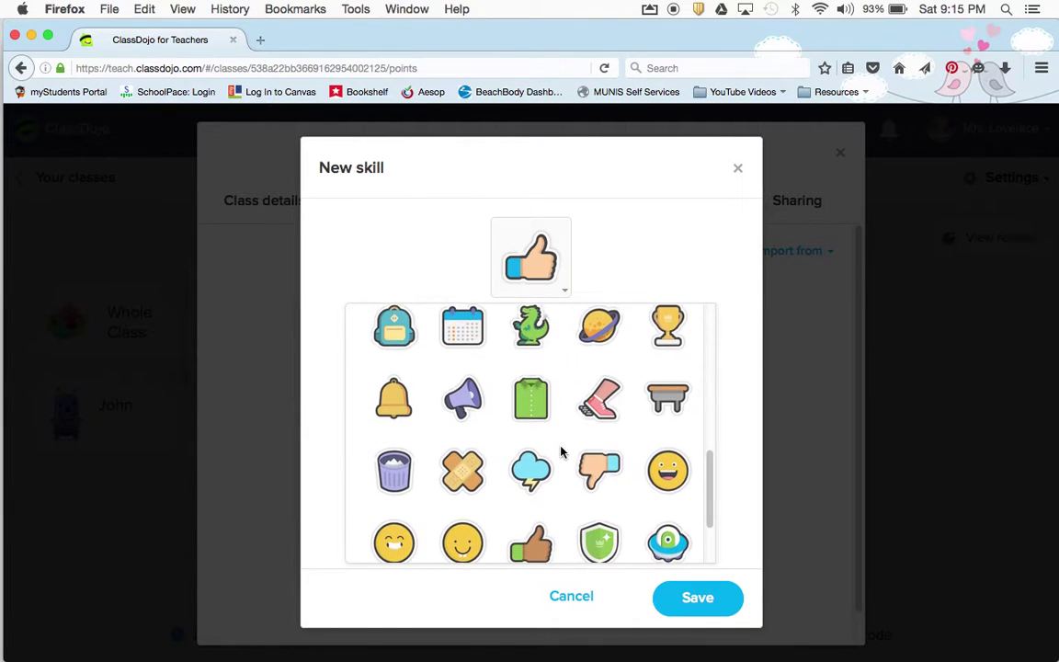
scroll(561, 452, "down", 1)
scroll(561, 452, "up", 1)
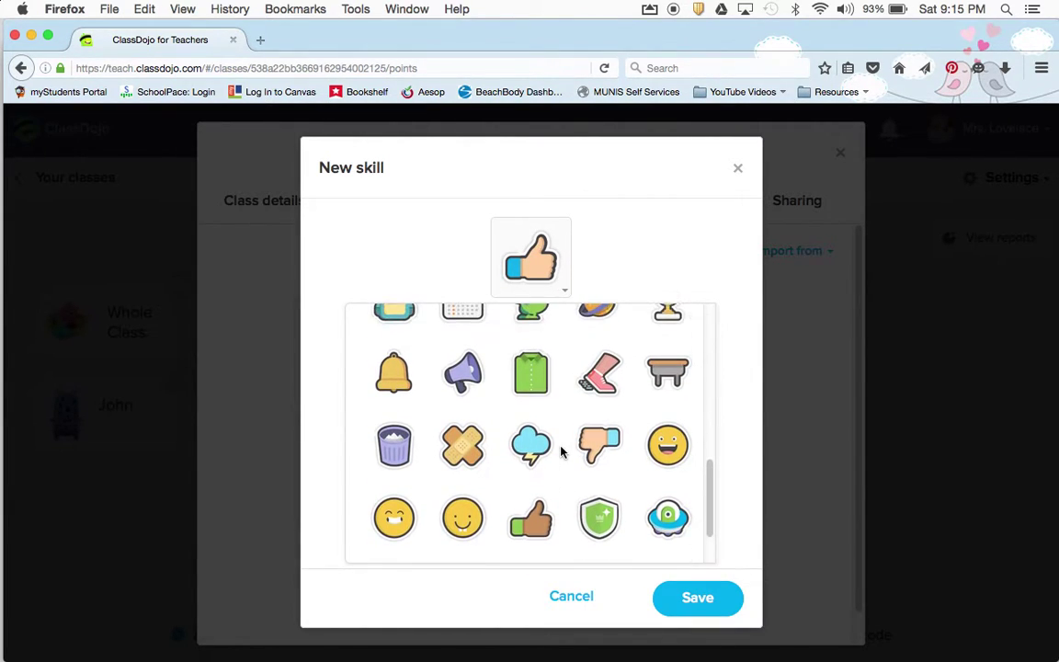
scroll(562, 451, "up", 2)
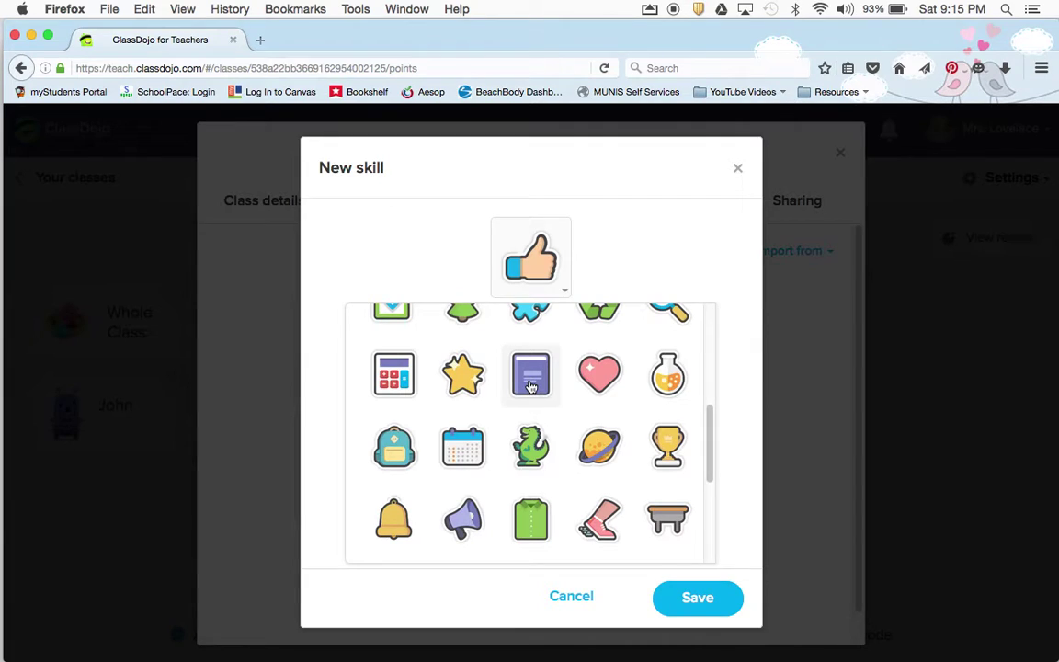
left_click(533, 373)
left_click(688, 597)
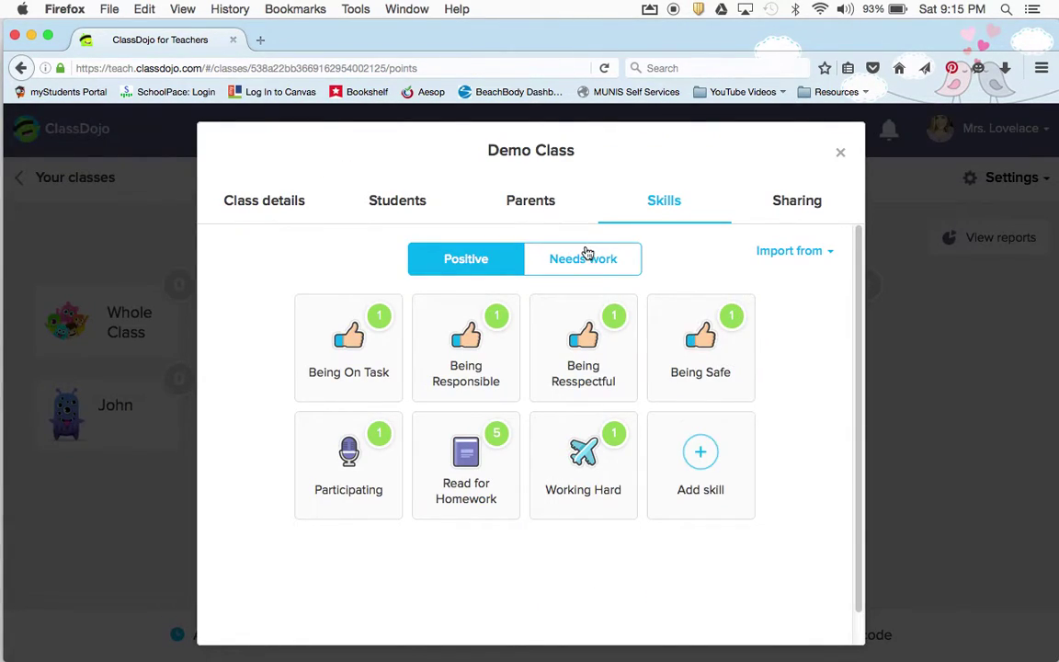
Under Needs work, start a skill named 'Bucket Dipper' with a point weight of -5
left_click(584, 256)
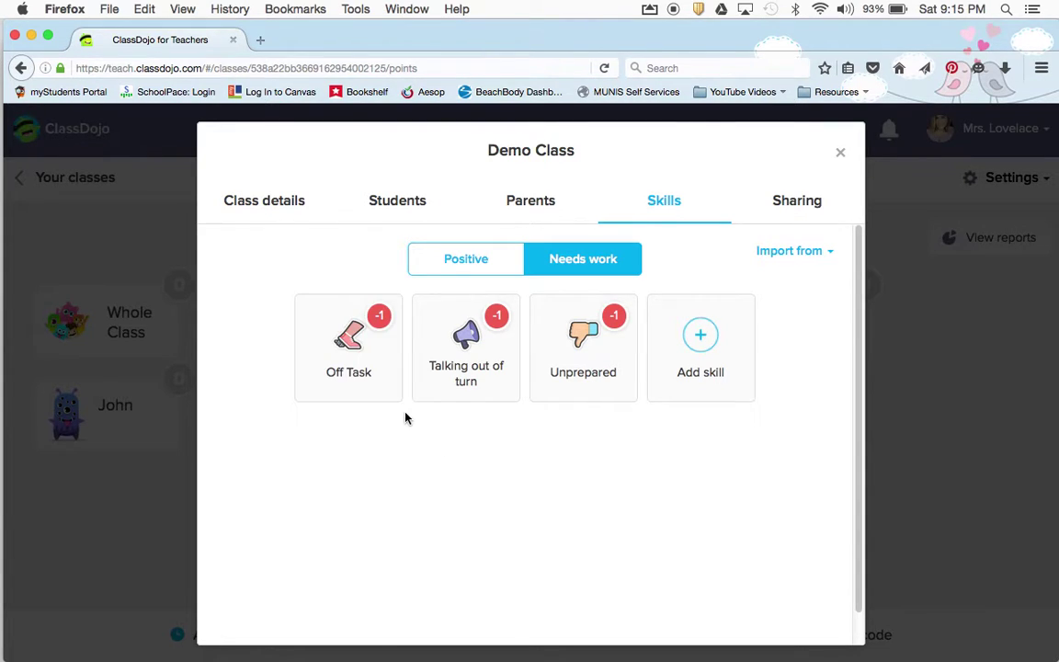
left_click(720, 368)
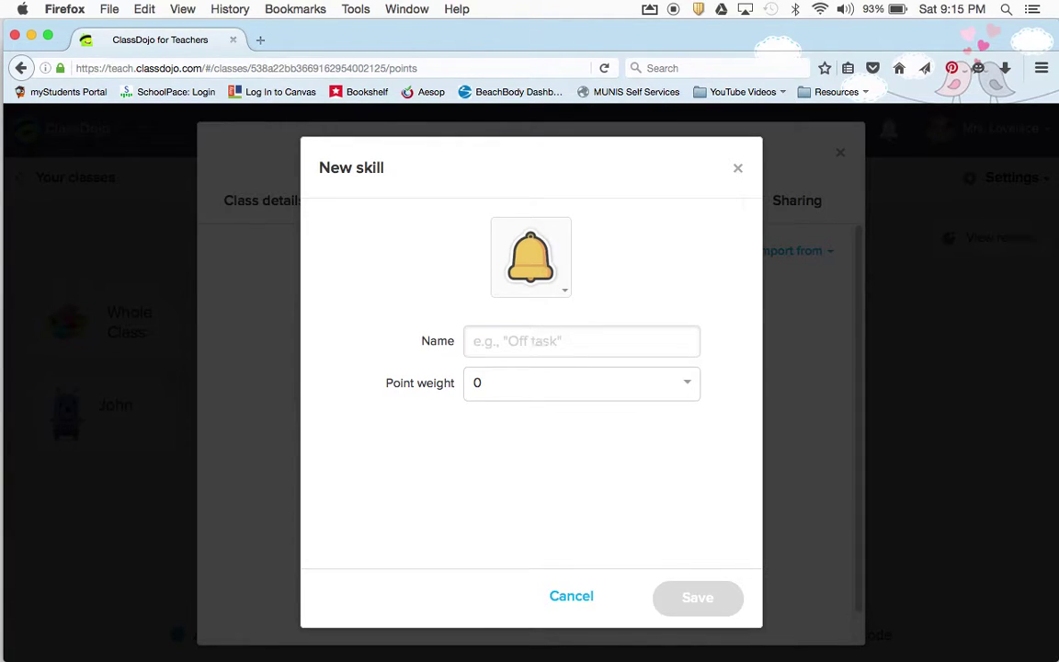
type("Bel")
key("BackSpace")
key("BackSpace")
type("ucket Dipper")
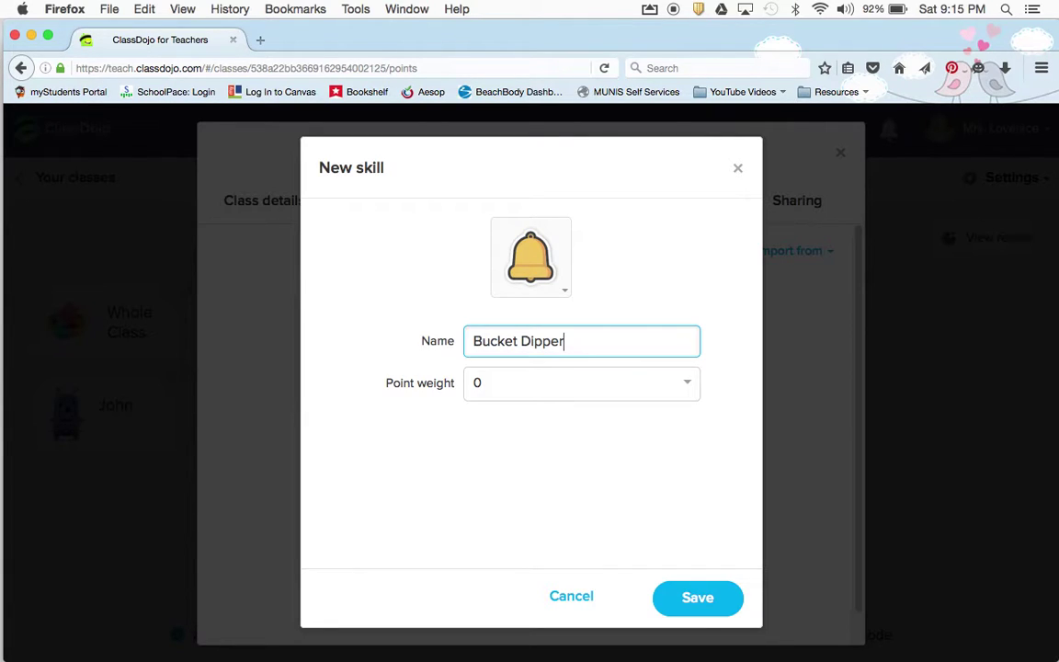
left_click(569, 392)
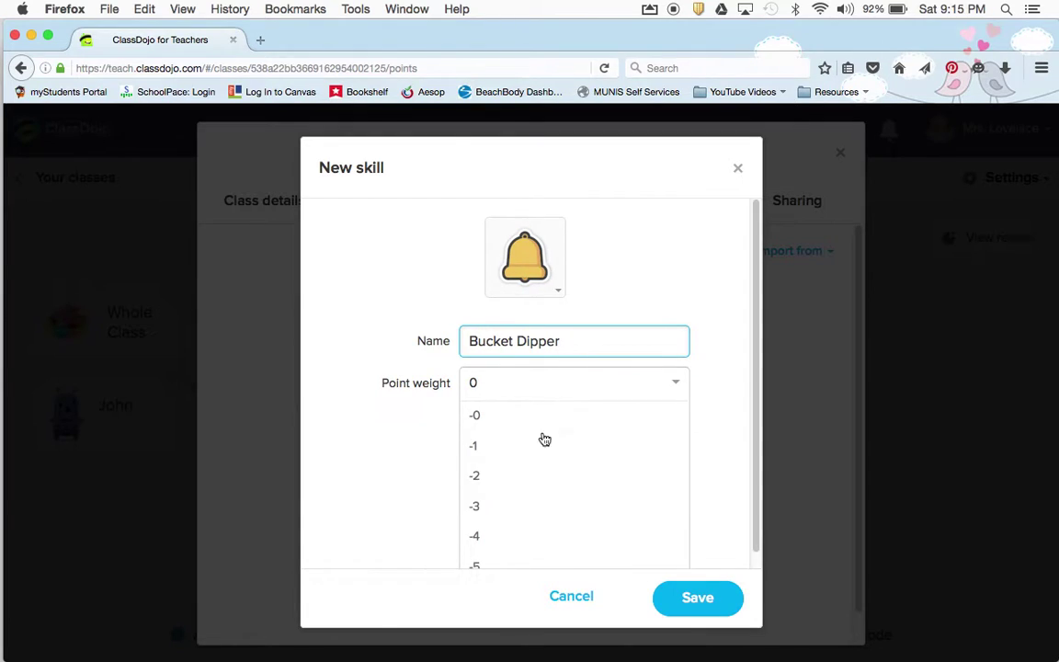
left_click(500, 561)
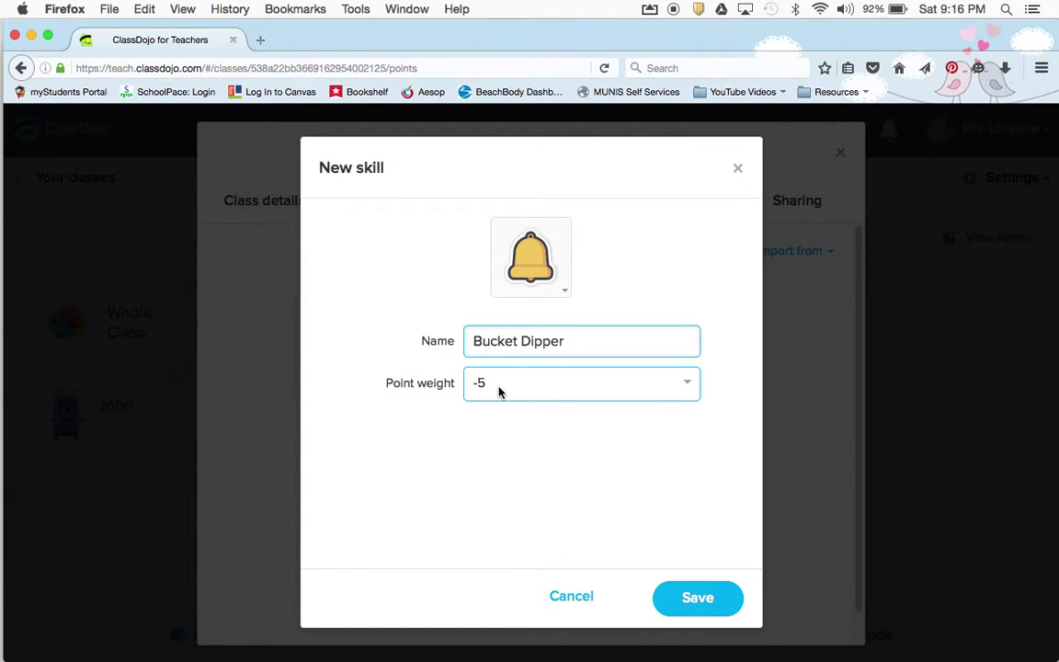
Give Bucket Dipper the thumbs-down icon and save the skill
left_click(558, 286)
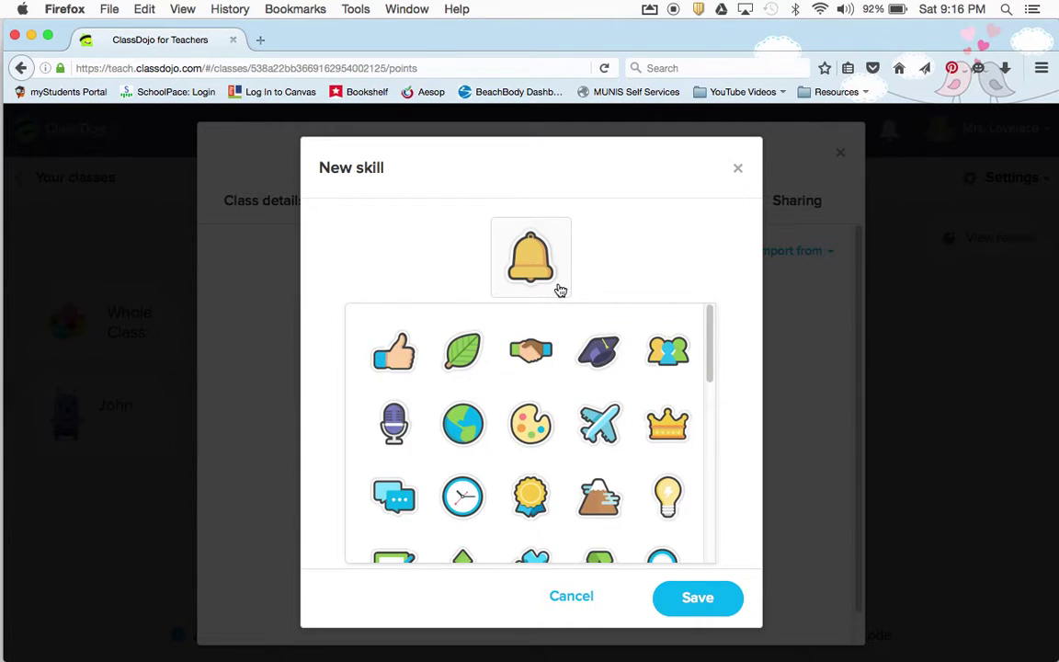
scroll(585, 435, "down", 2)
scroll(584, 435, "down", 6)
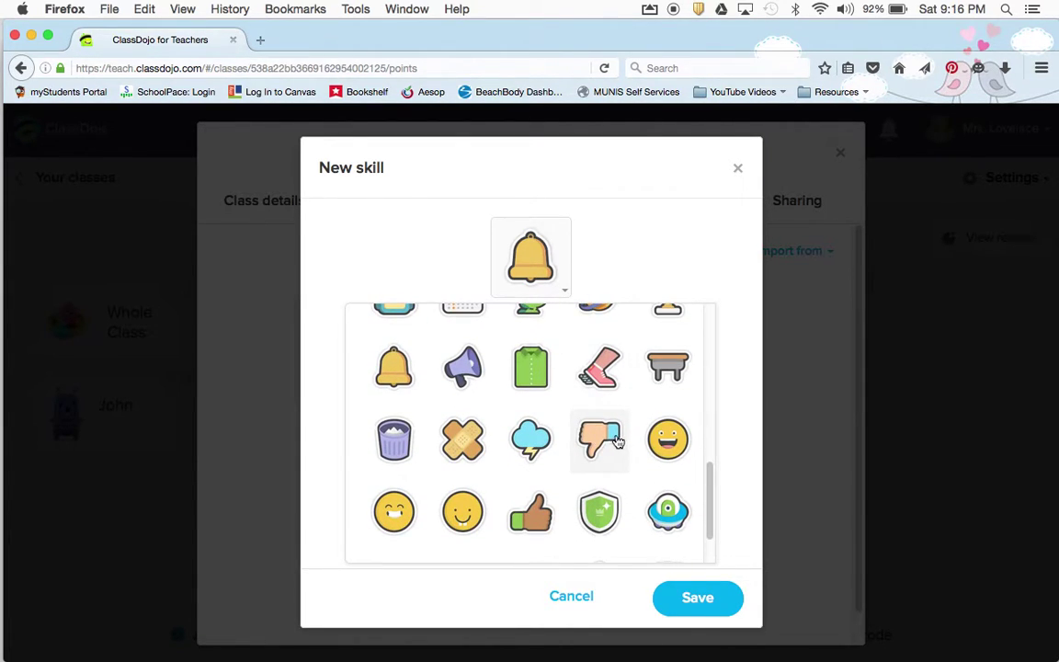
scroll(606, 439, "down", 1)
left_click(601, 376)
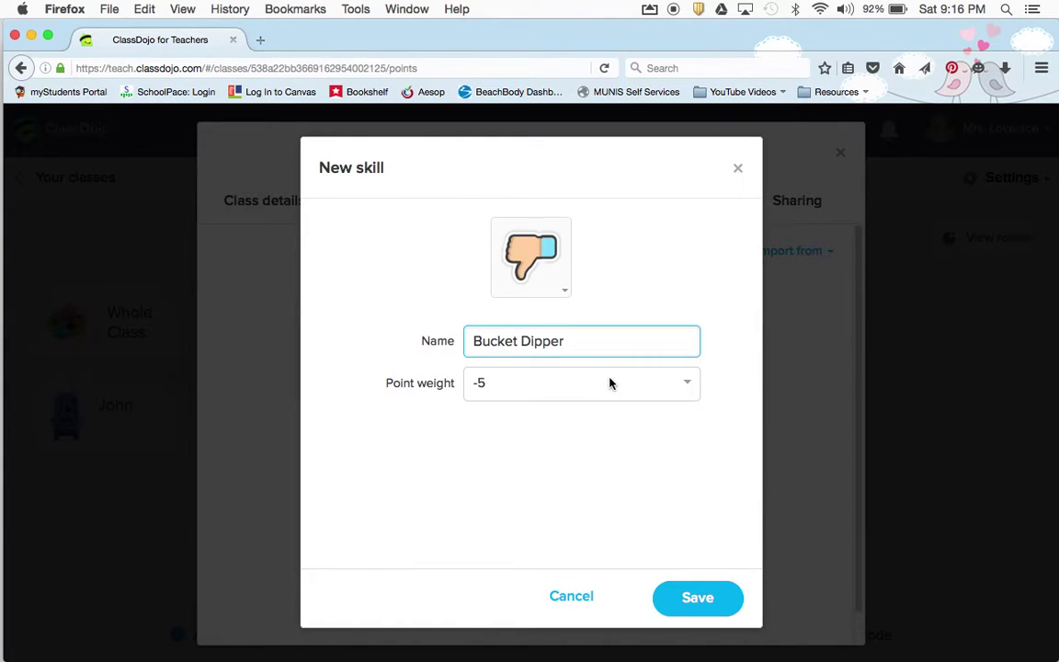
left_click(696, 600)
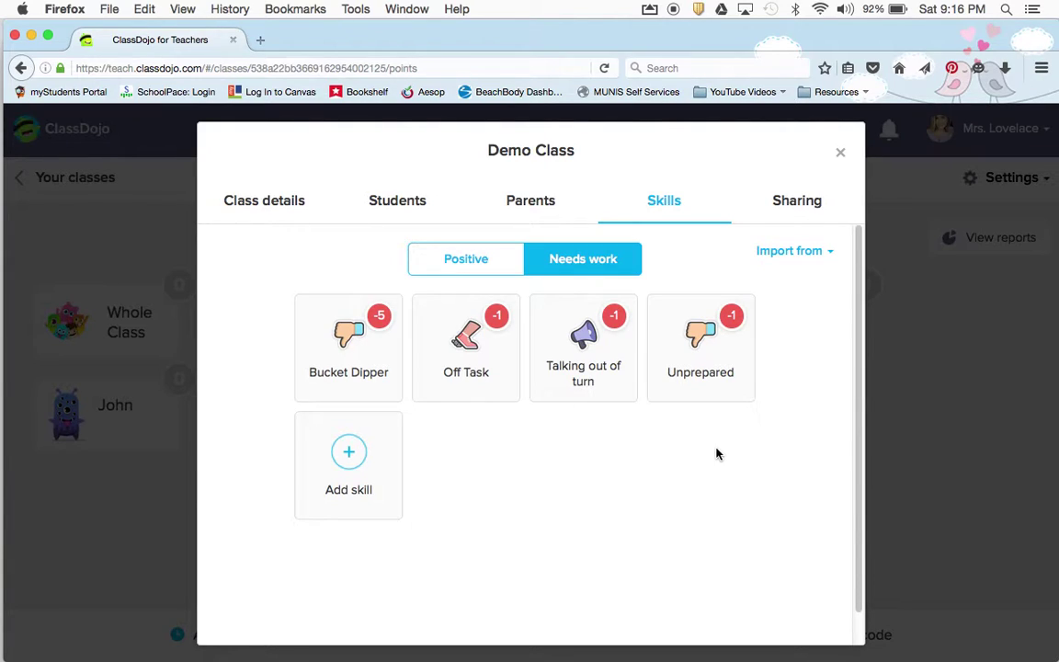
Close class settings and award April a Being On Task point
left_click(796, 204)
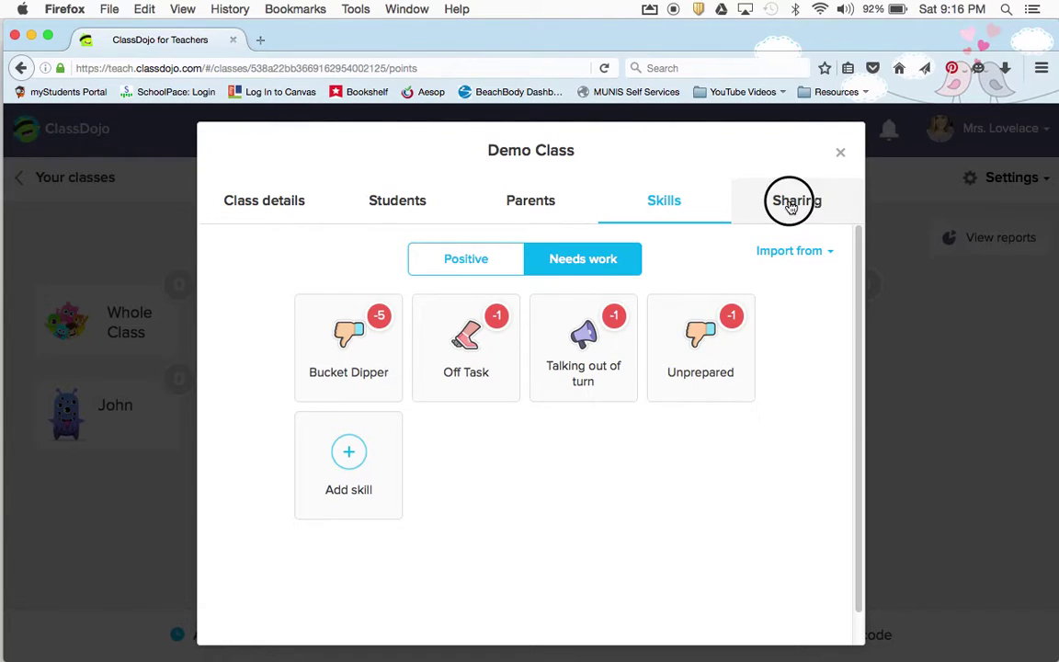
left_click(841, 155)
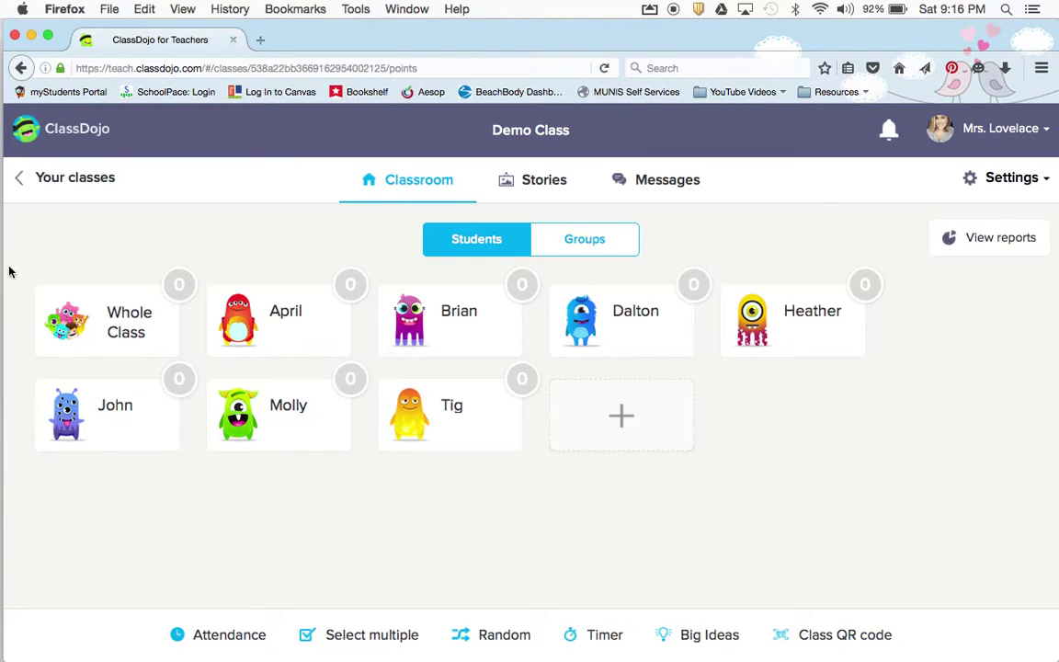
left_click(251, 312)
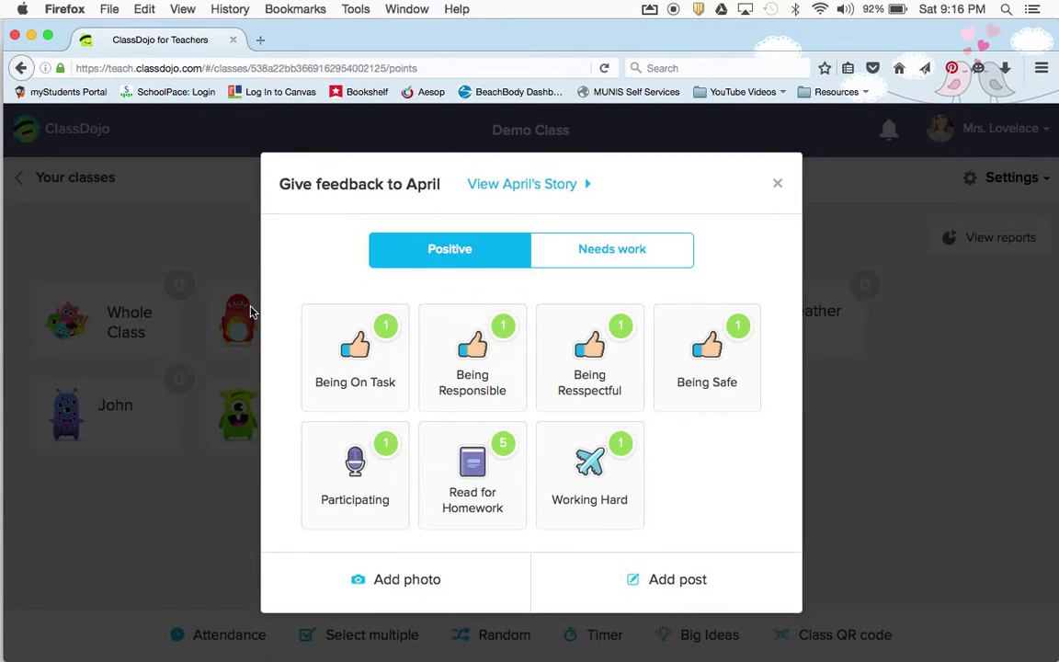
left_click(393, 361)
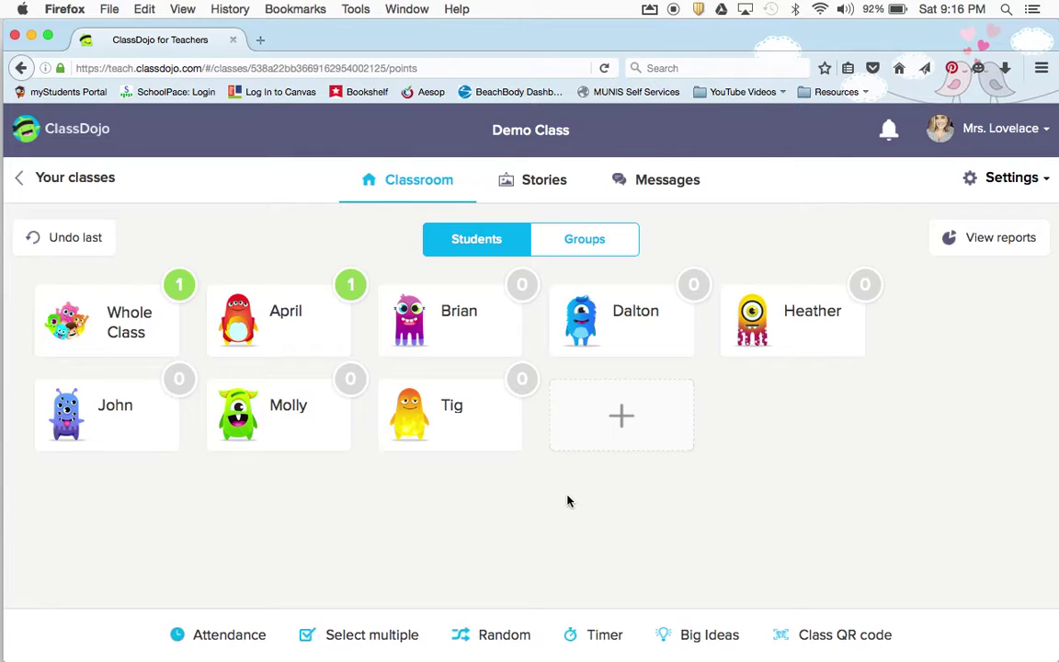
Give Tig -1 for Off Task from the Needs work behaviours
left_click(469, 427)
left_click(606, 262)
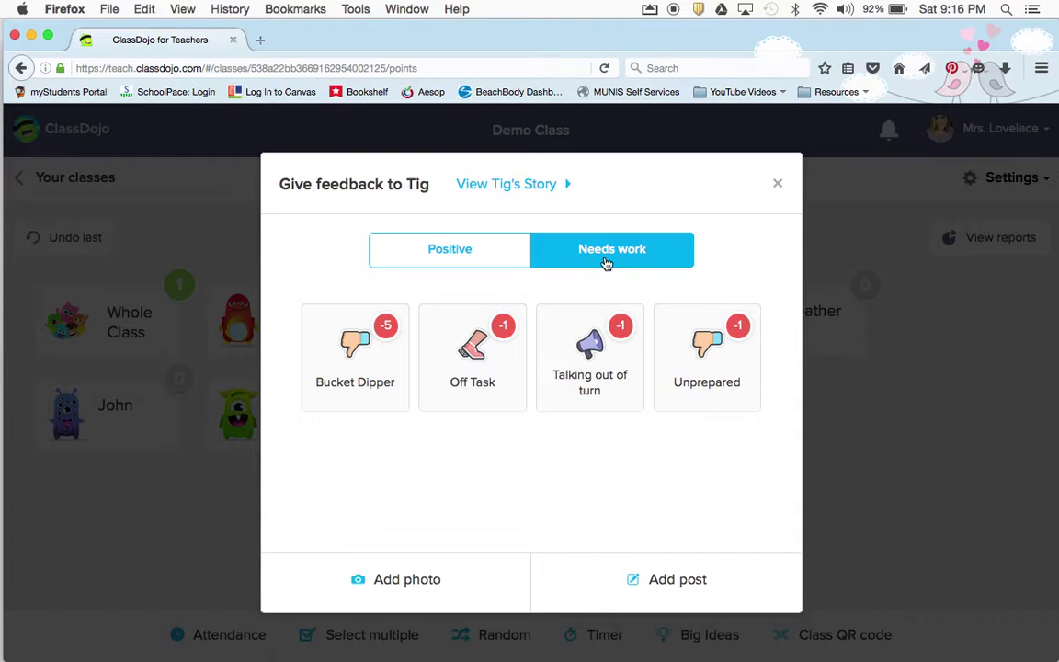
left_click(430, 316)
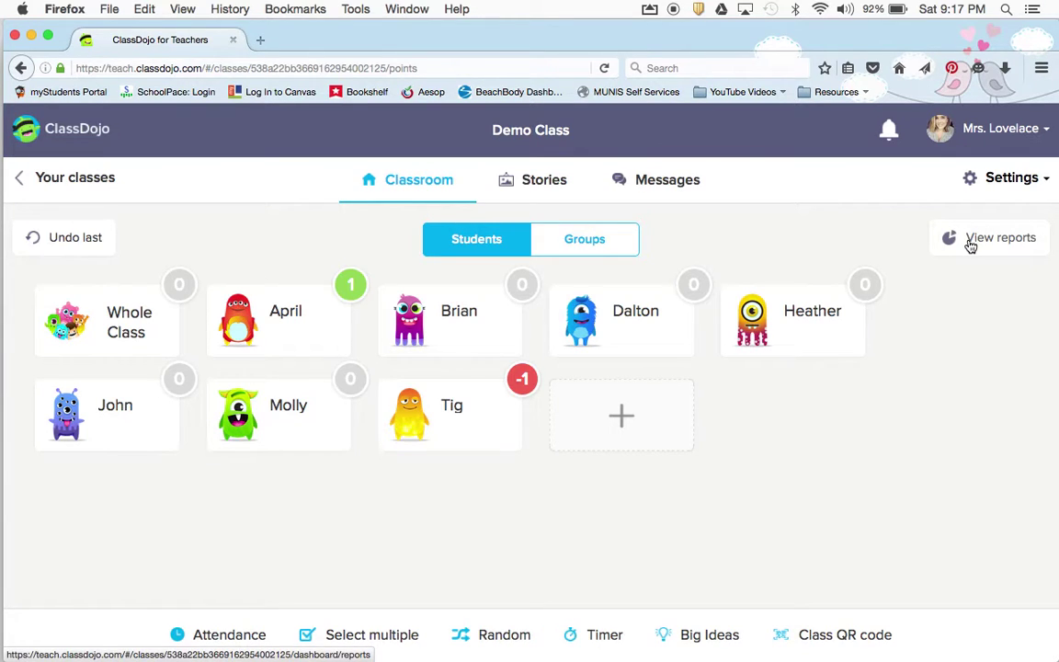
Export this week's whole-class report (50% positive) as a spreadsheet file and confirm the download
left_click(971, 241)
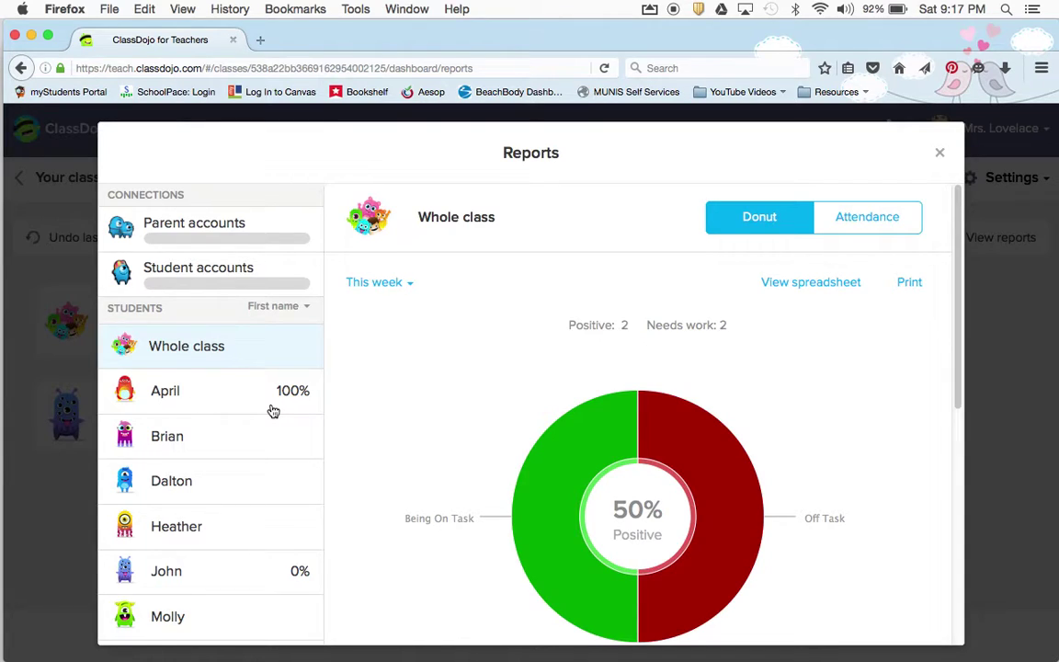
scroll(276, 515, "down", 3)
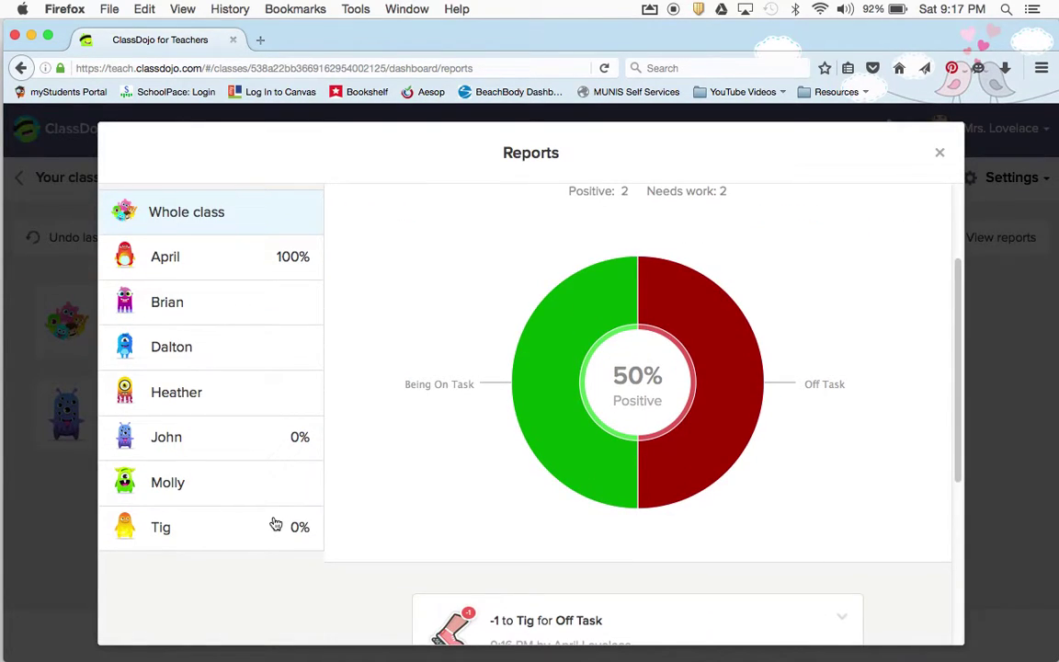
scroll(278, 456, "up", 3)
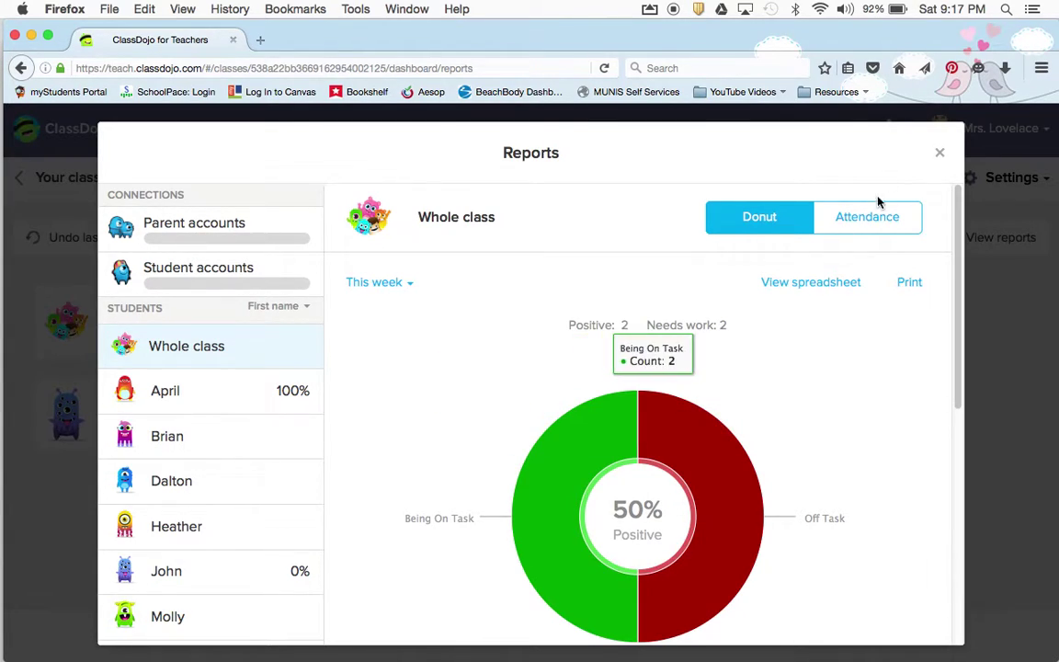
left_click(838, 285)
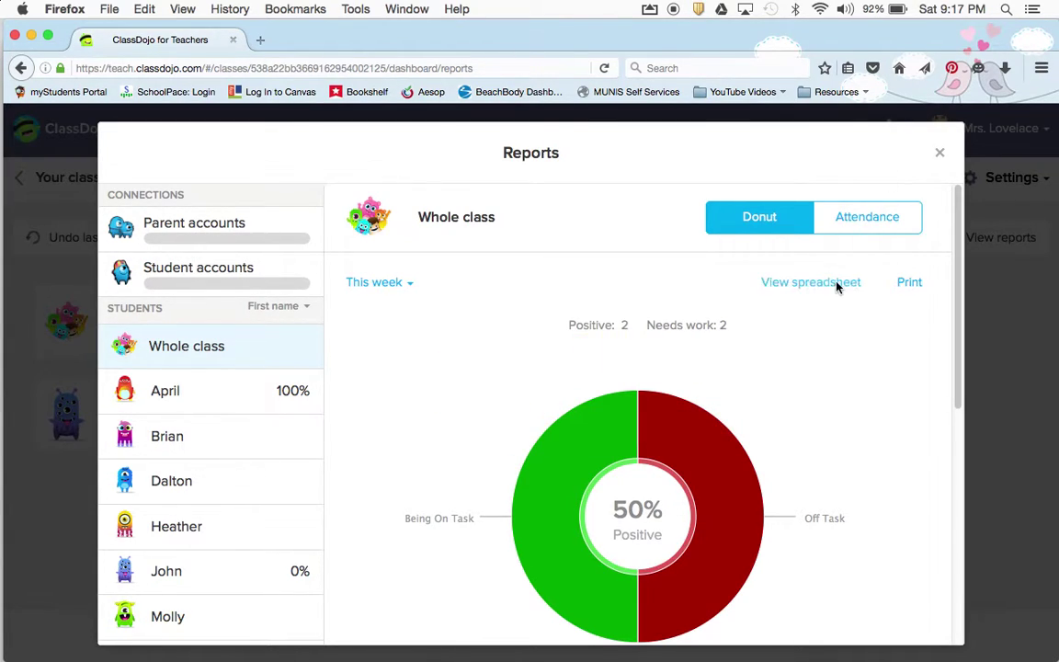
left_click(648, 447)
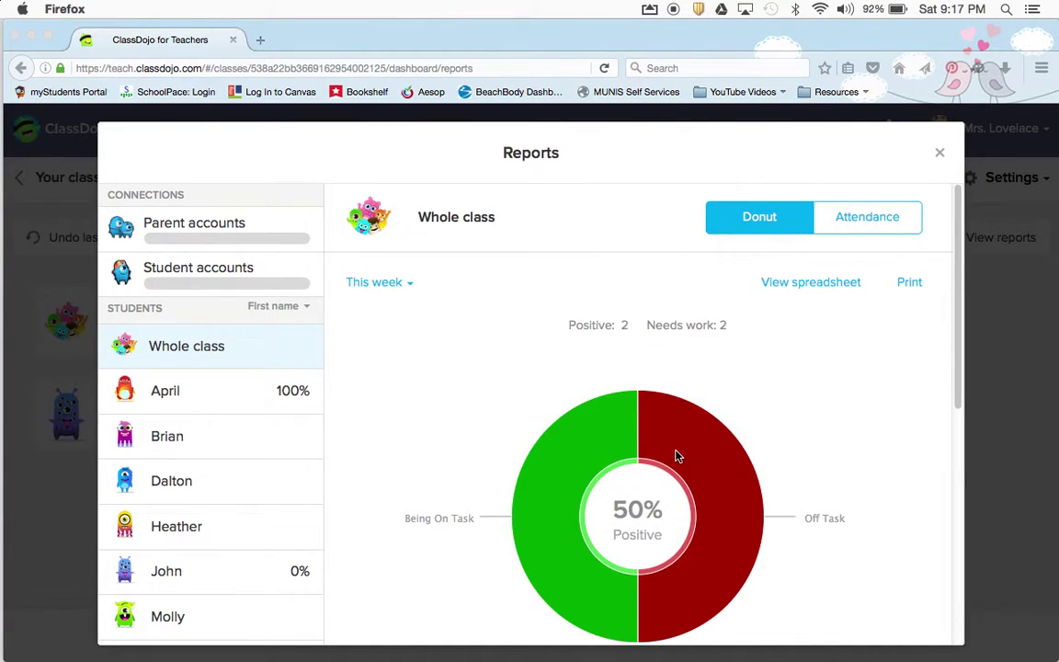
Open the downloaded report CSV from Firefox's downloads in Excel, review the eight students, then close Excel
left_click(1004, 69)
left_click(966, 112)
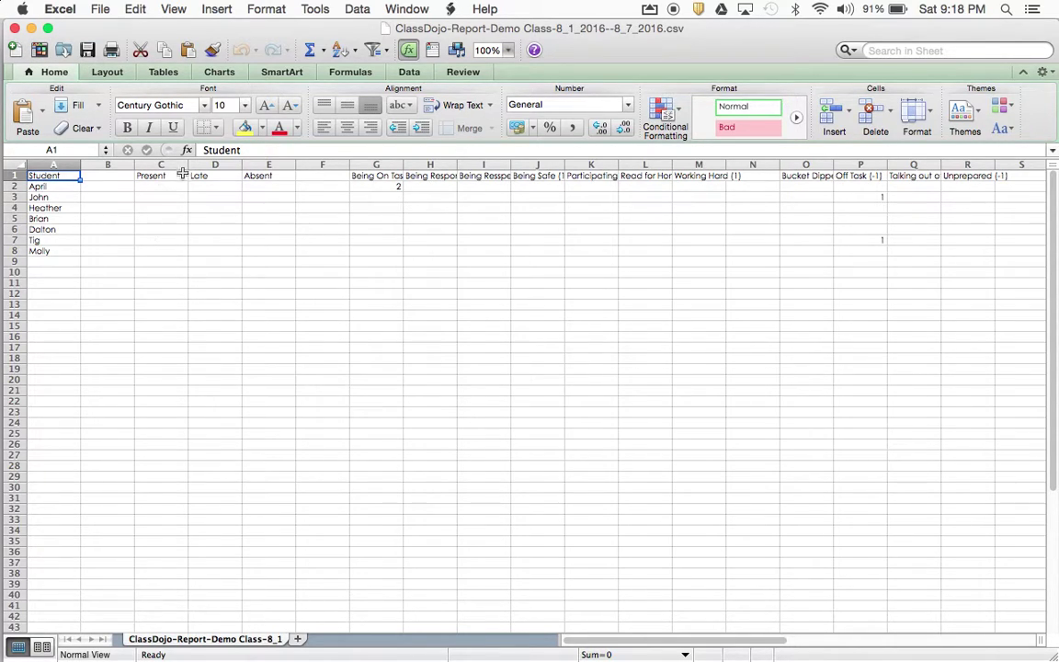
left_click(15, 29)
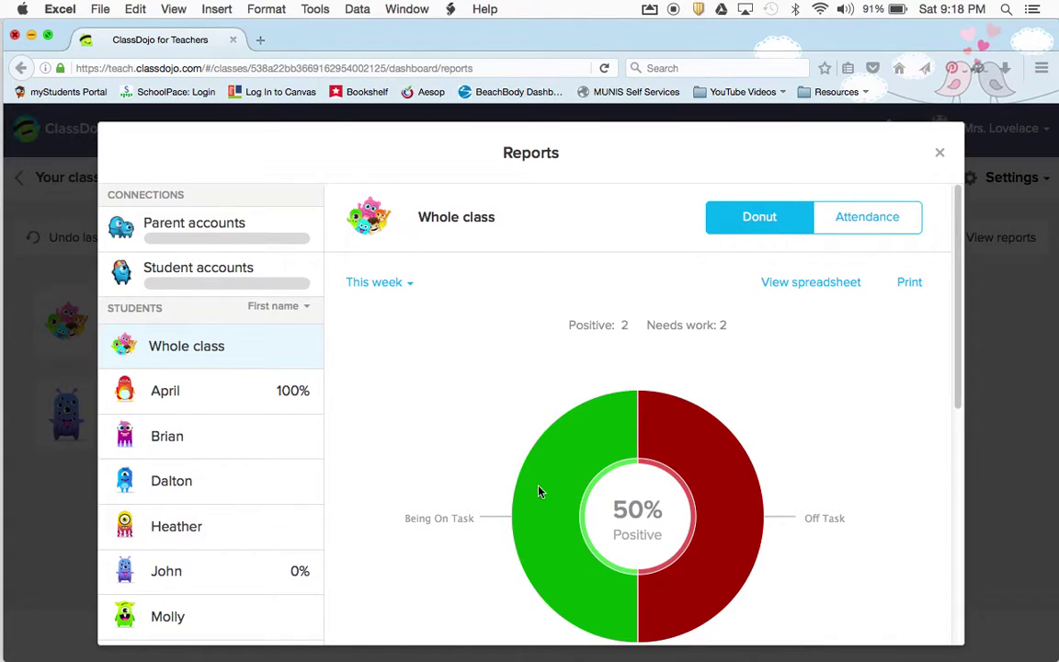
View the whole-class Attendance report for July 31 – August 6, 2016, then close Reports
scroll(785, 437, "down", 3)
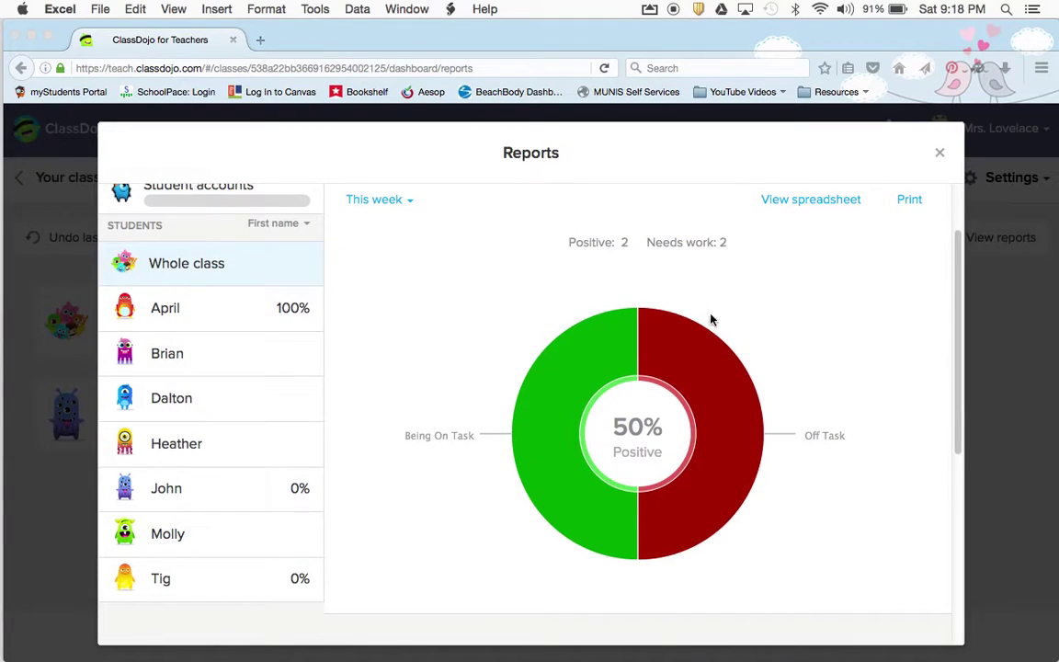
scroll(783, 398, "up", 3)
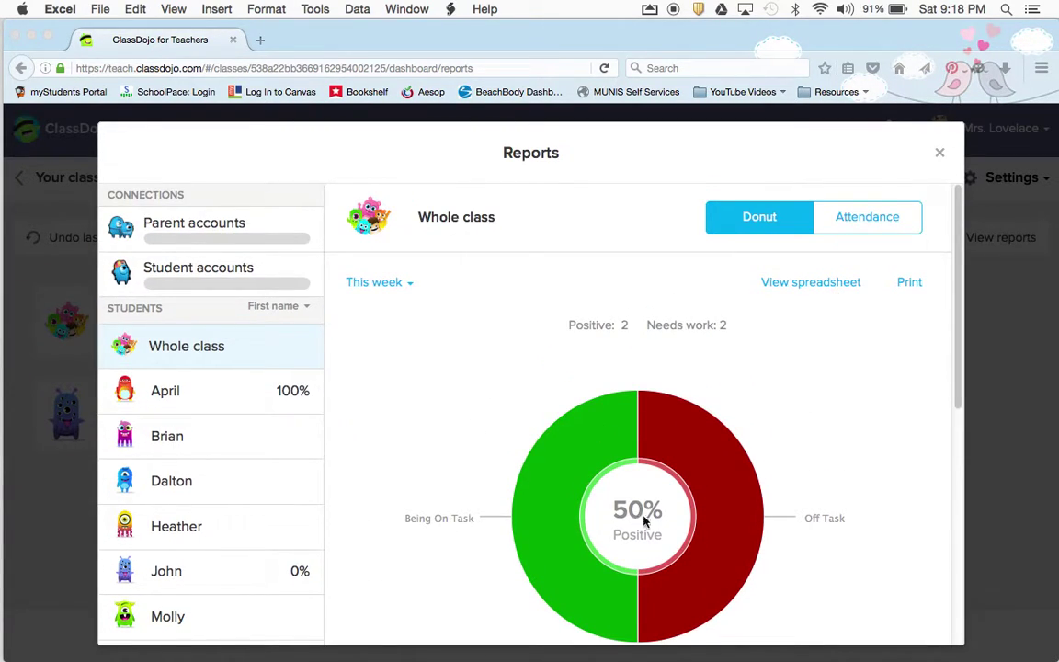
left_click(386, 293)
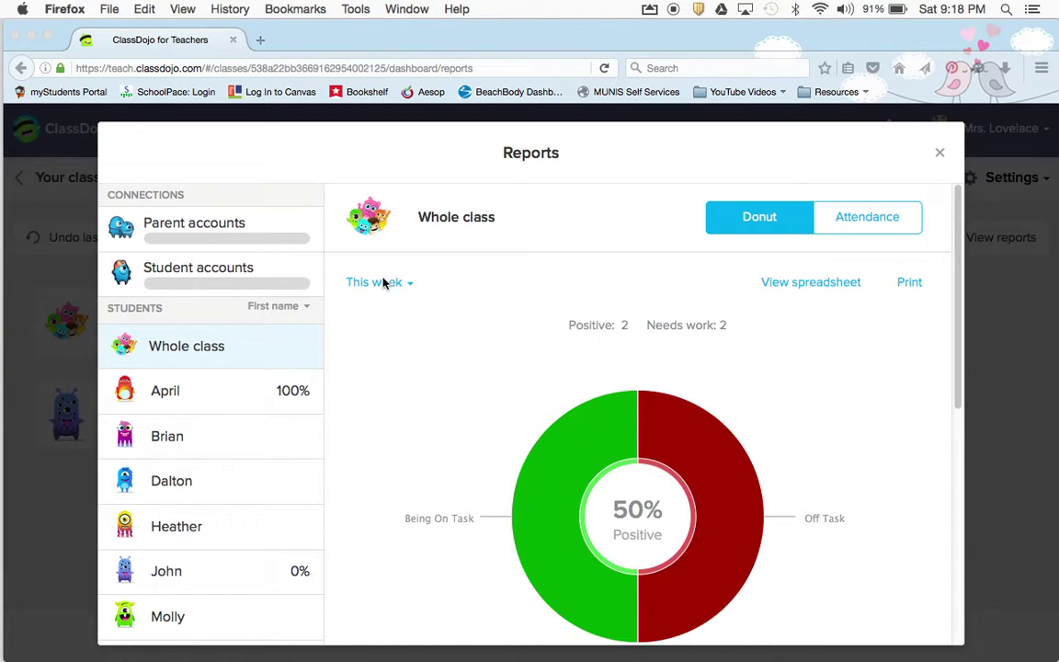
left_click(384, 282)
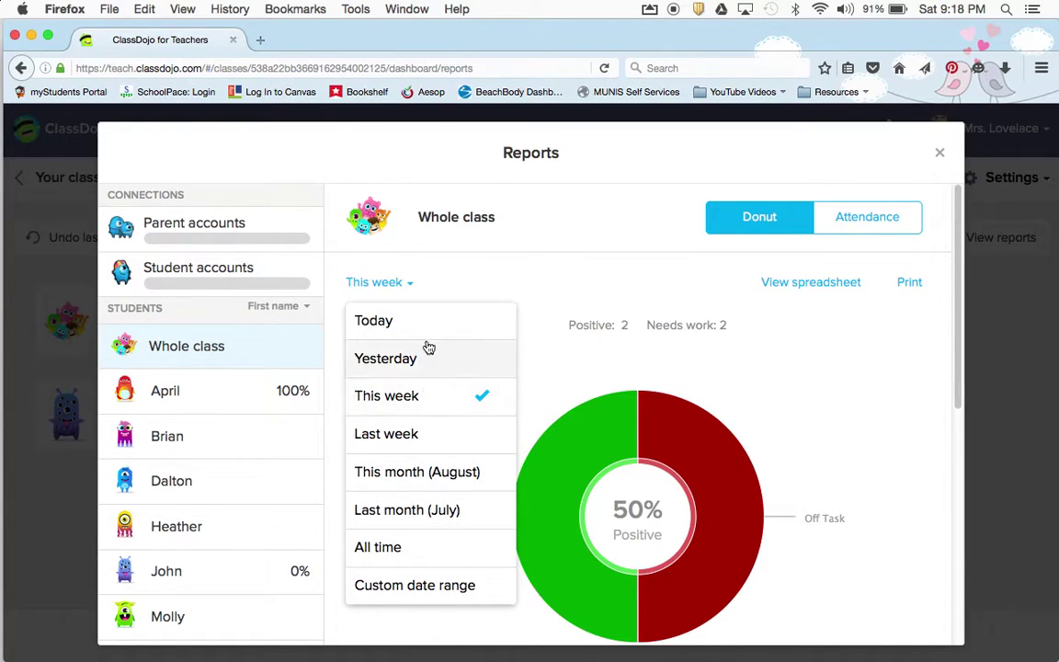
left_click(394, 286)
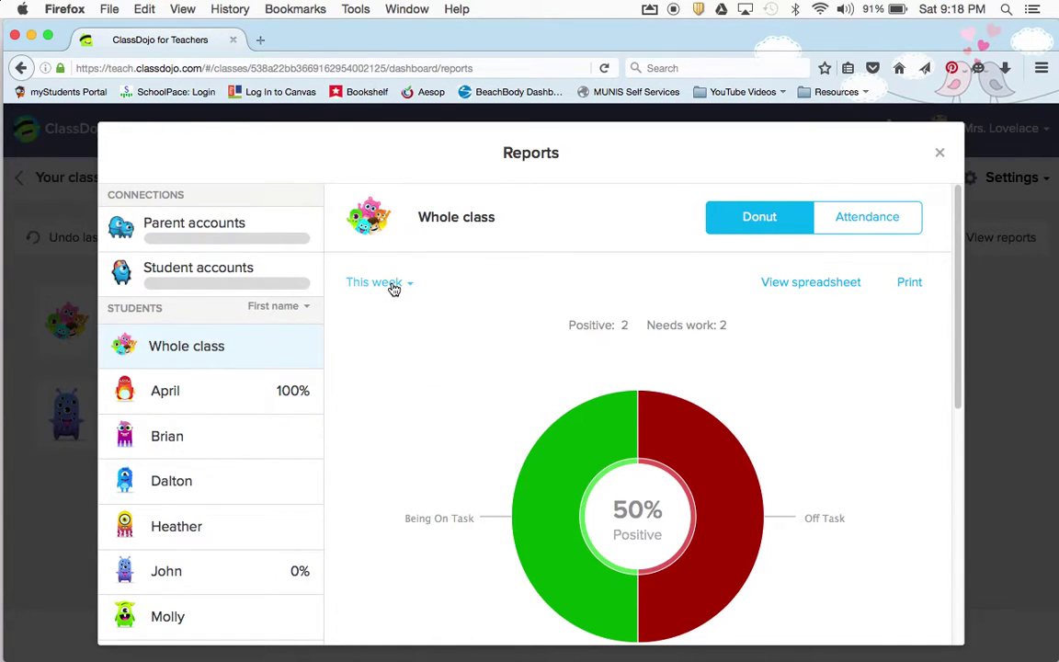
left_click(878, 214)
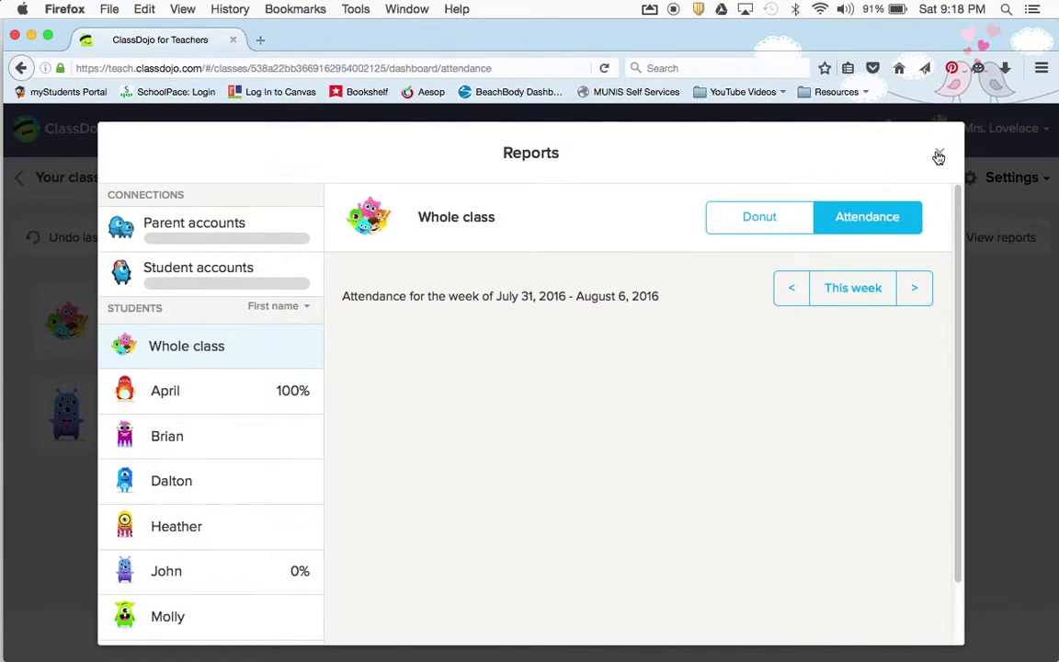
left_click(939, 155)
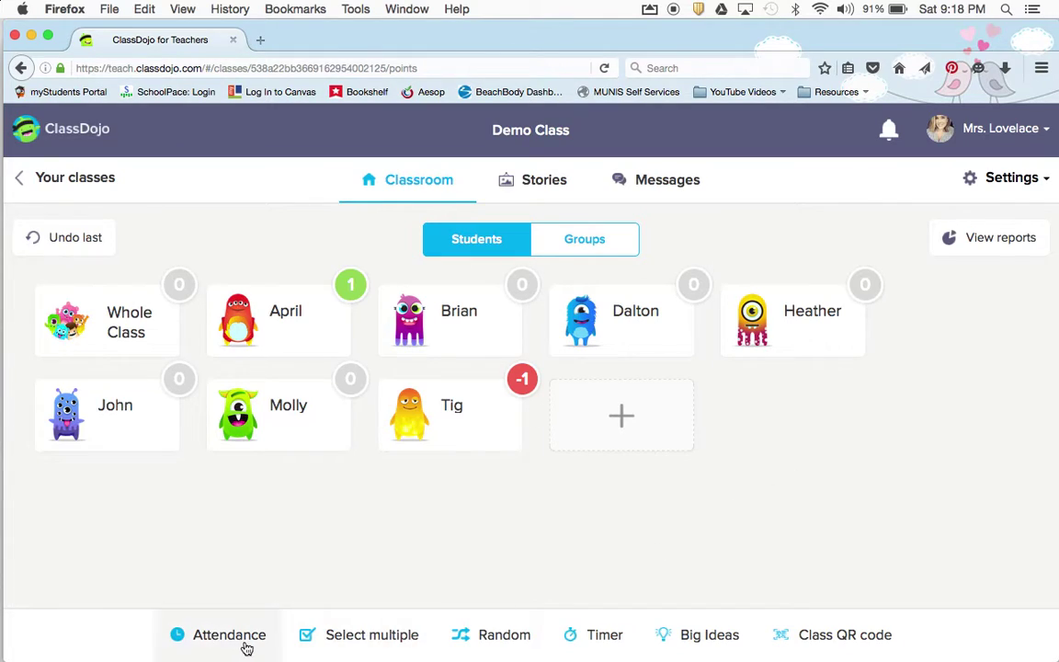
left_click(208, 636)
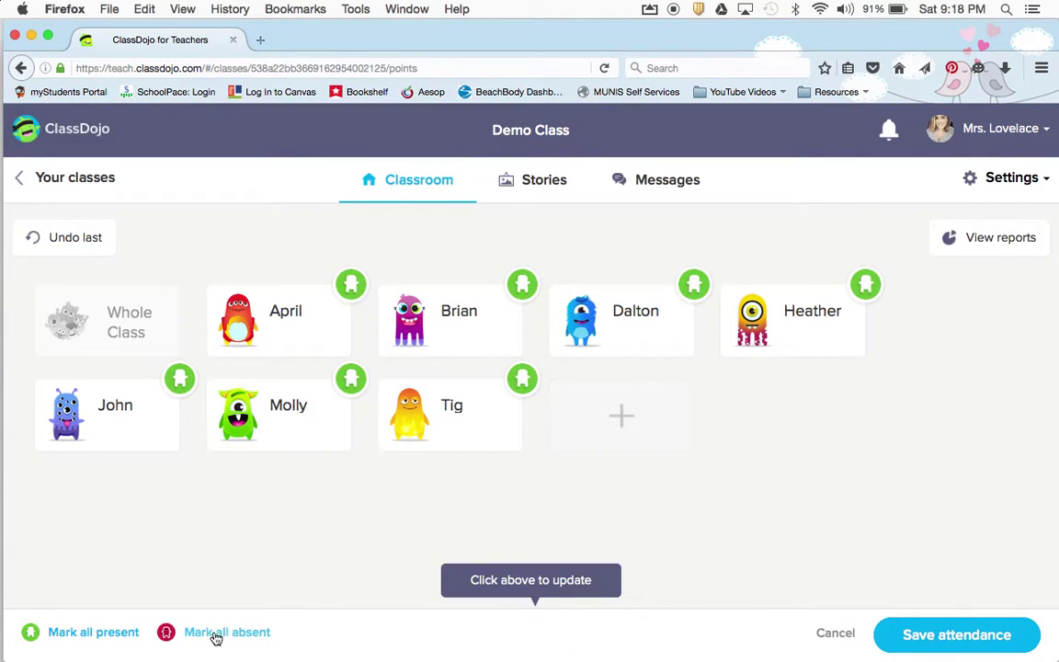
left_click(350, 379)
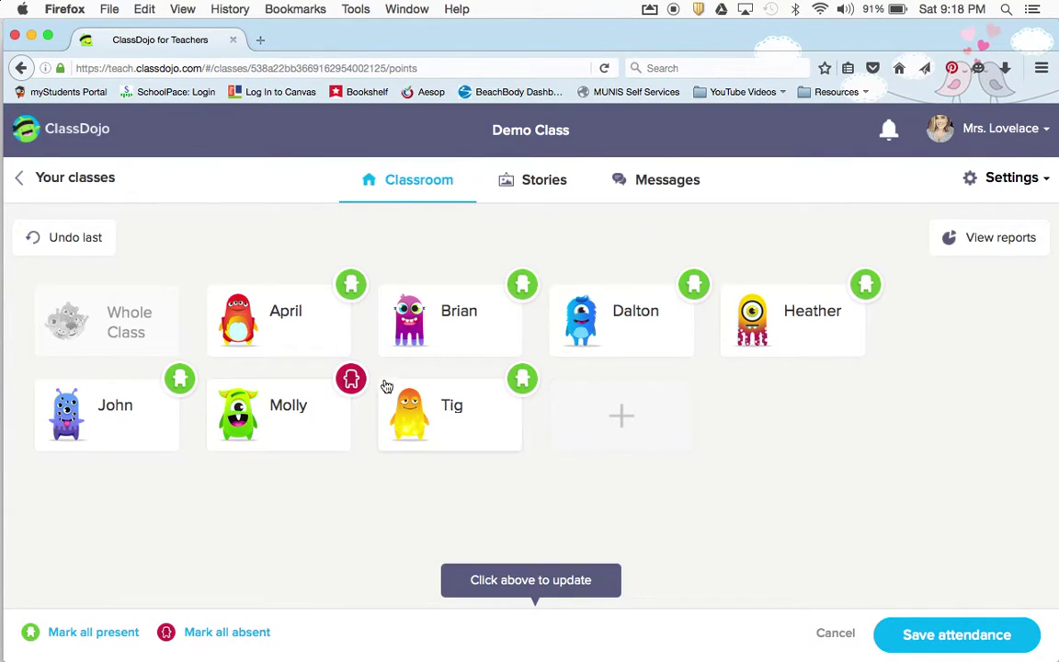
left_click(292, 423)
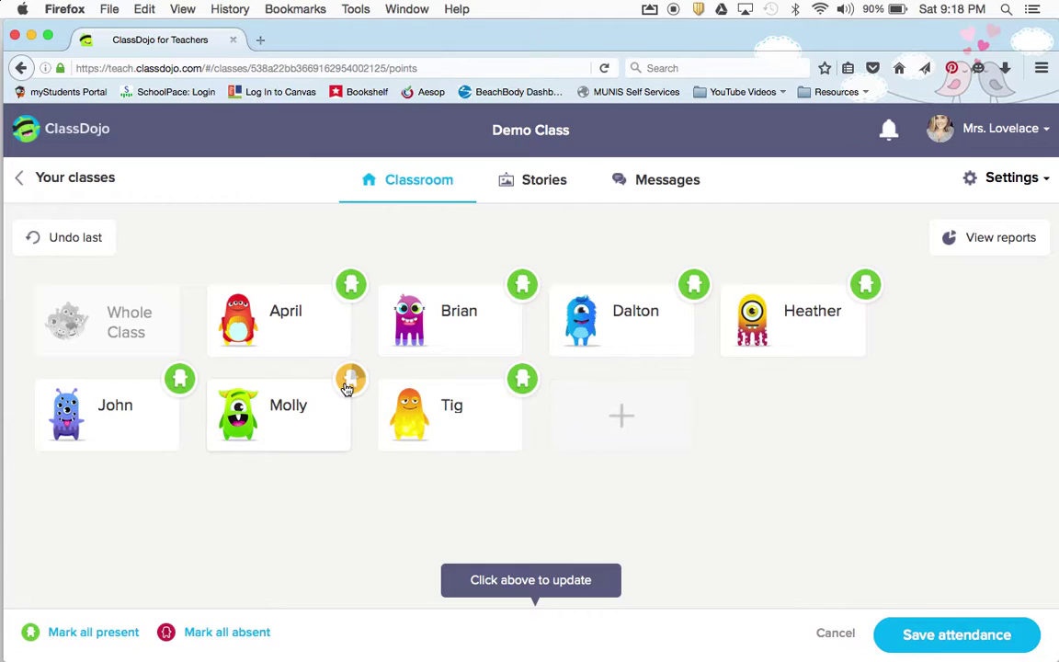
left_click(272, 410)
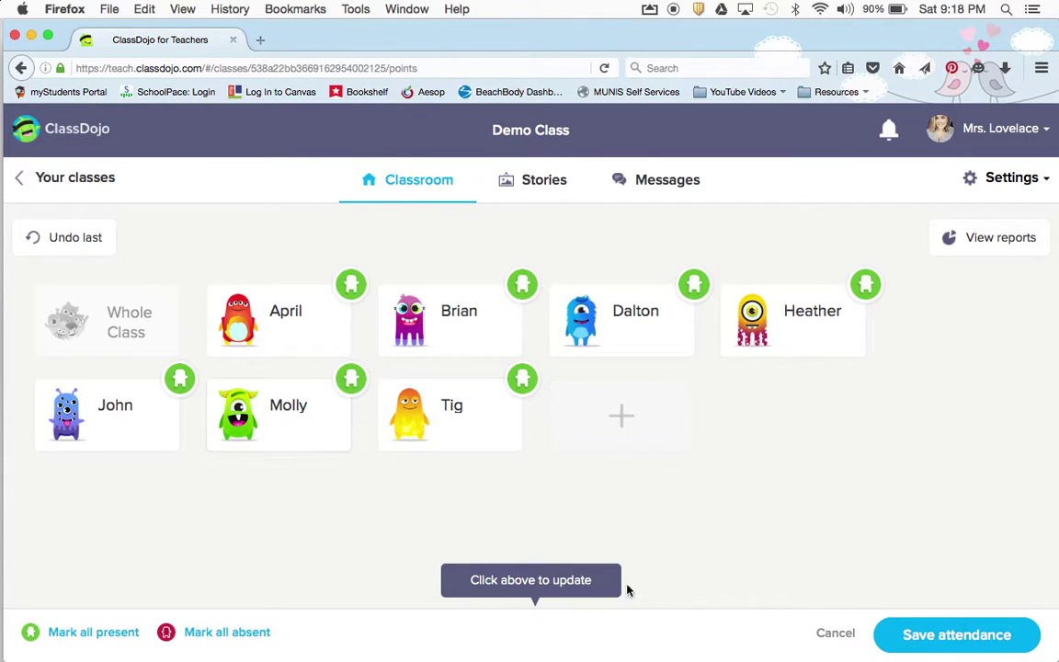
left_click(830, 633)
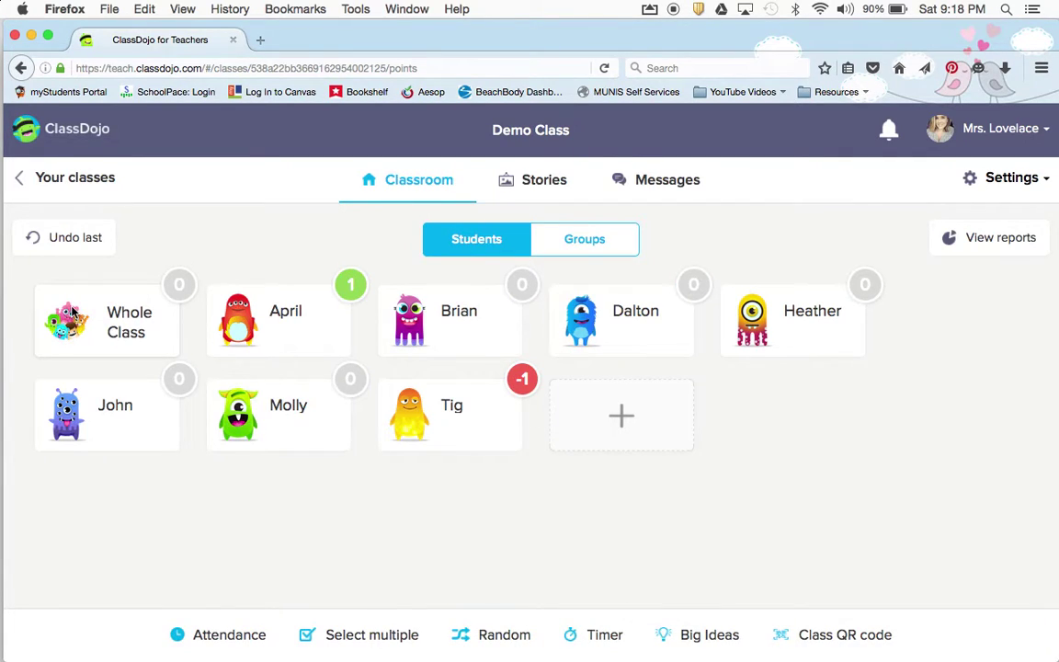
Give every Demo Class student +1 for Being Resspectful through Whole Class
left_click(68, 314)
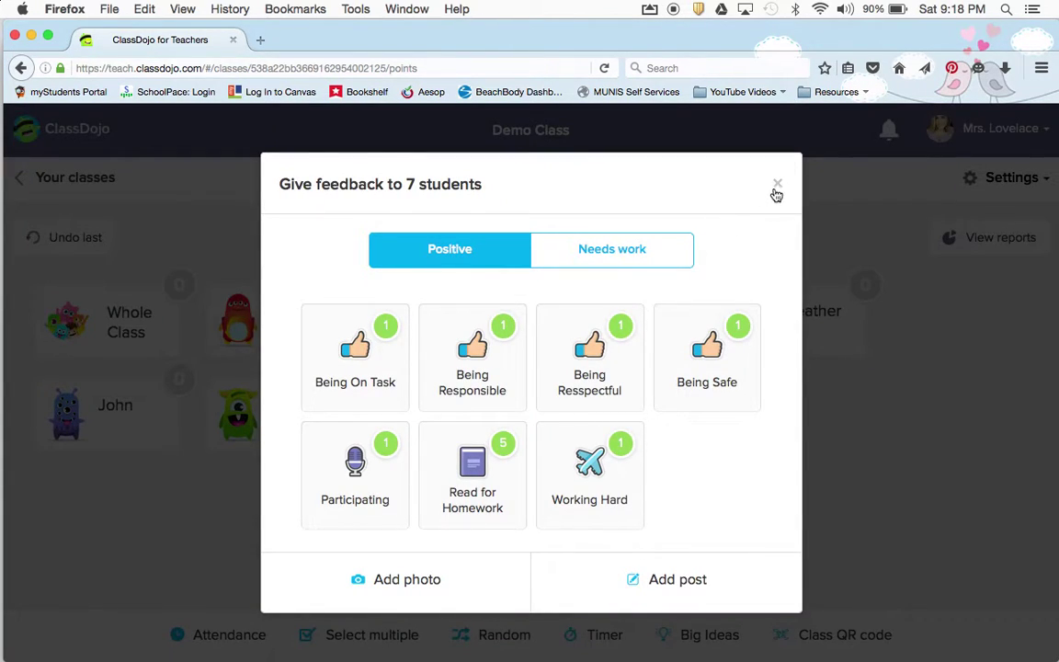
left_click(778, 185)
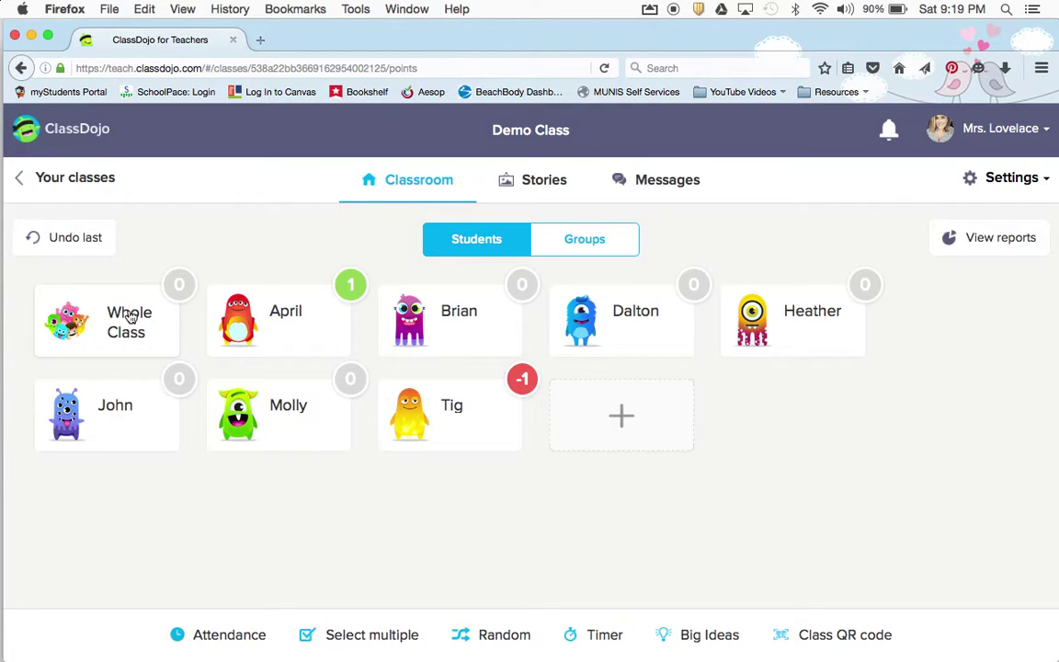
left_click(132, 316)
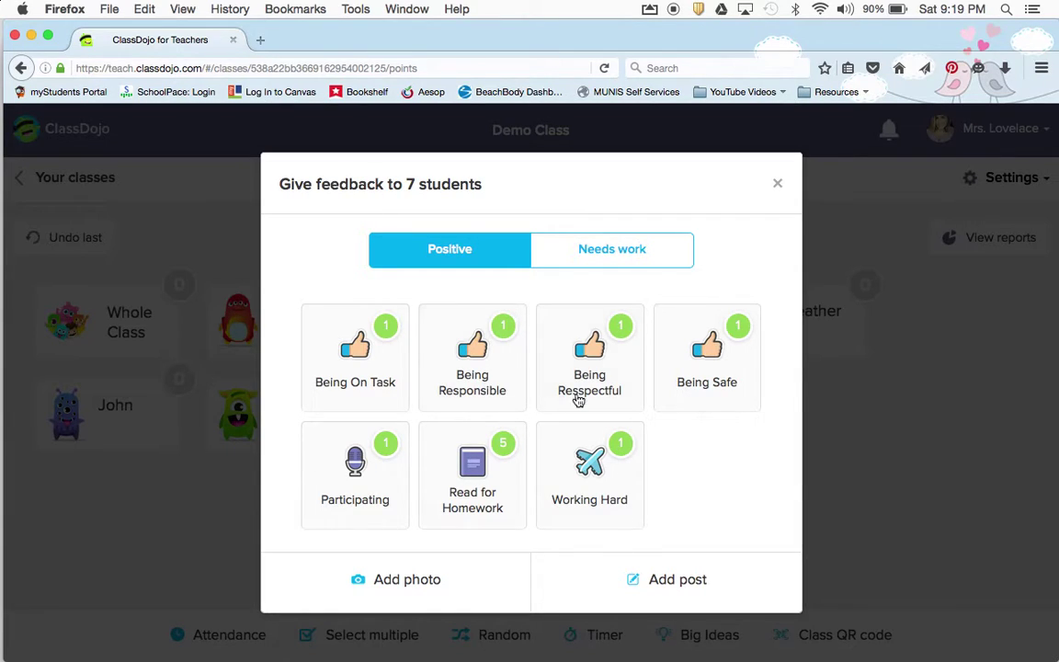
left_click(602, 373)
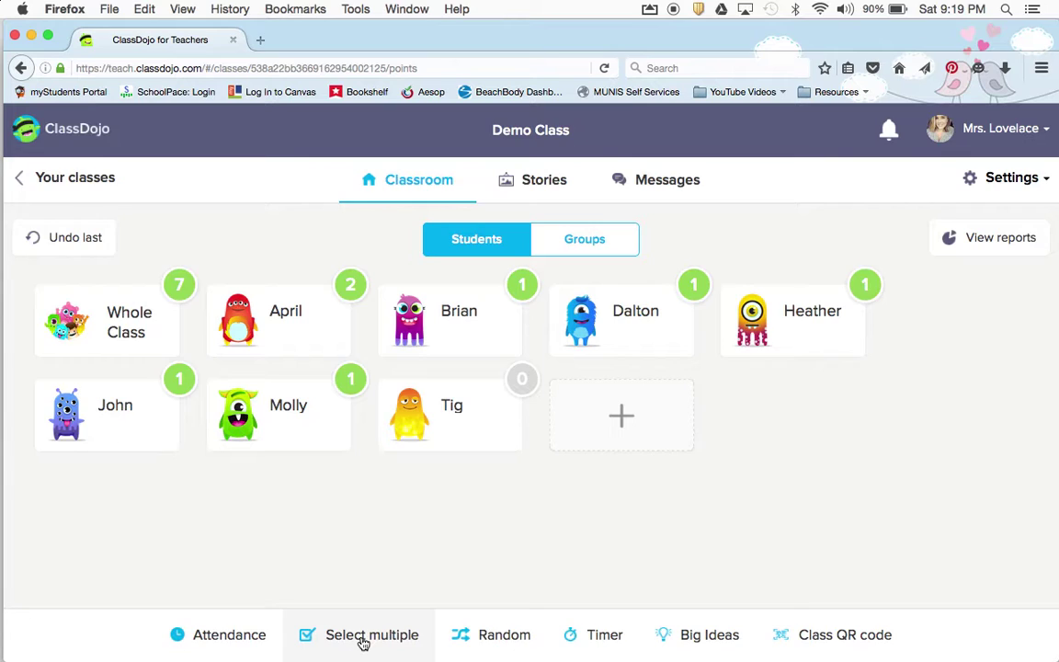
Select Heather and Brian together and award each +1 for Being Responsible
left_click(364, 641)
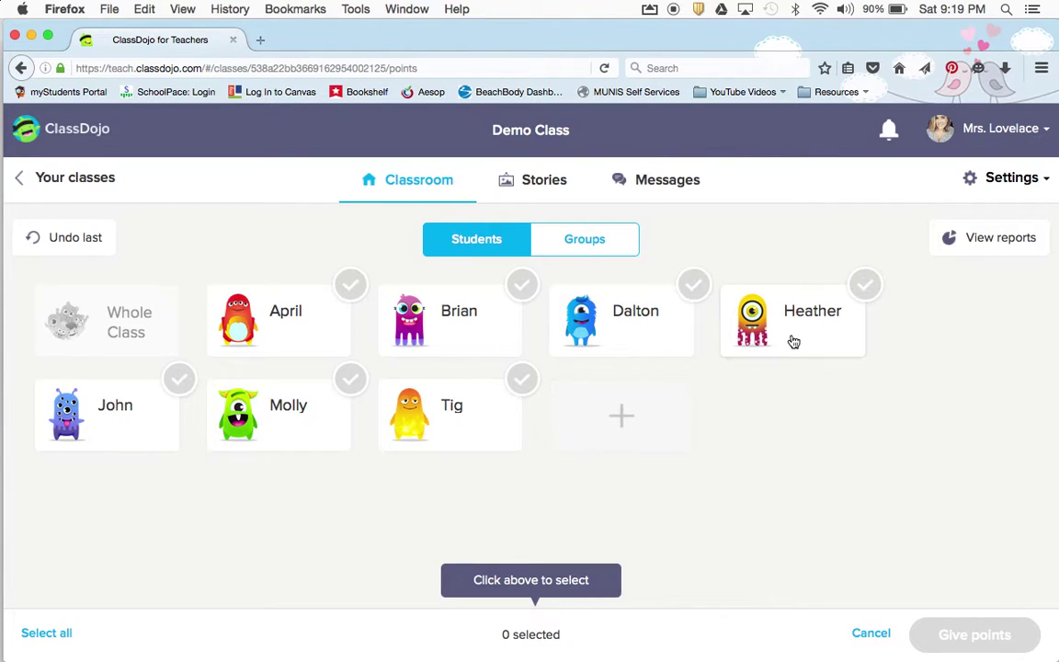
left_click(791, 340)
left_click(489, 342)
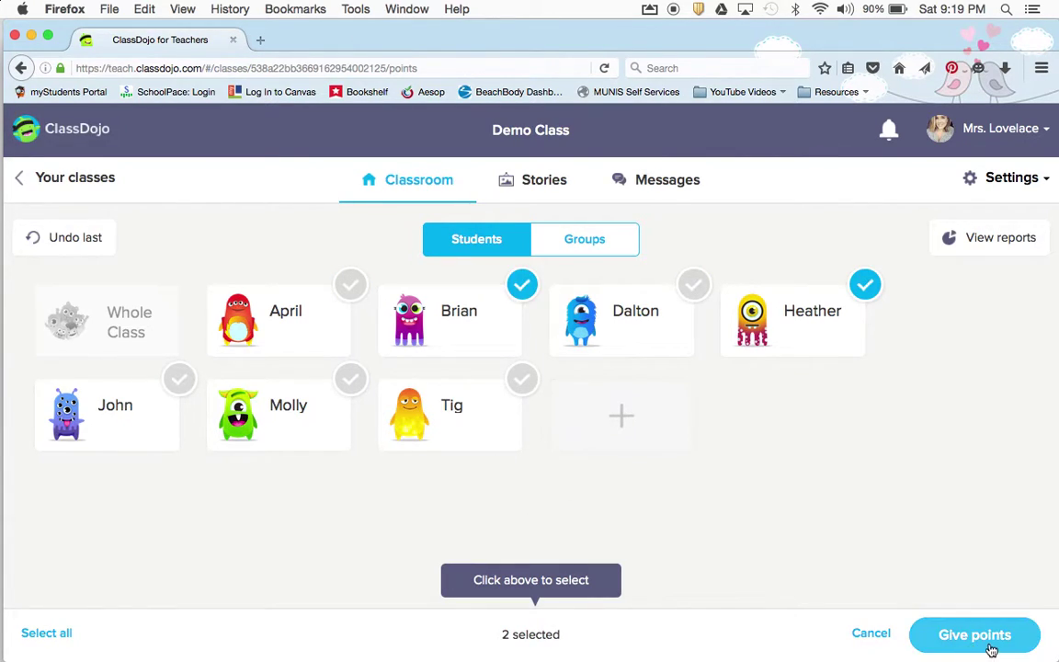
left_click(933, 631)
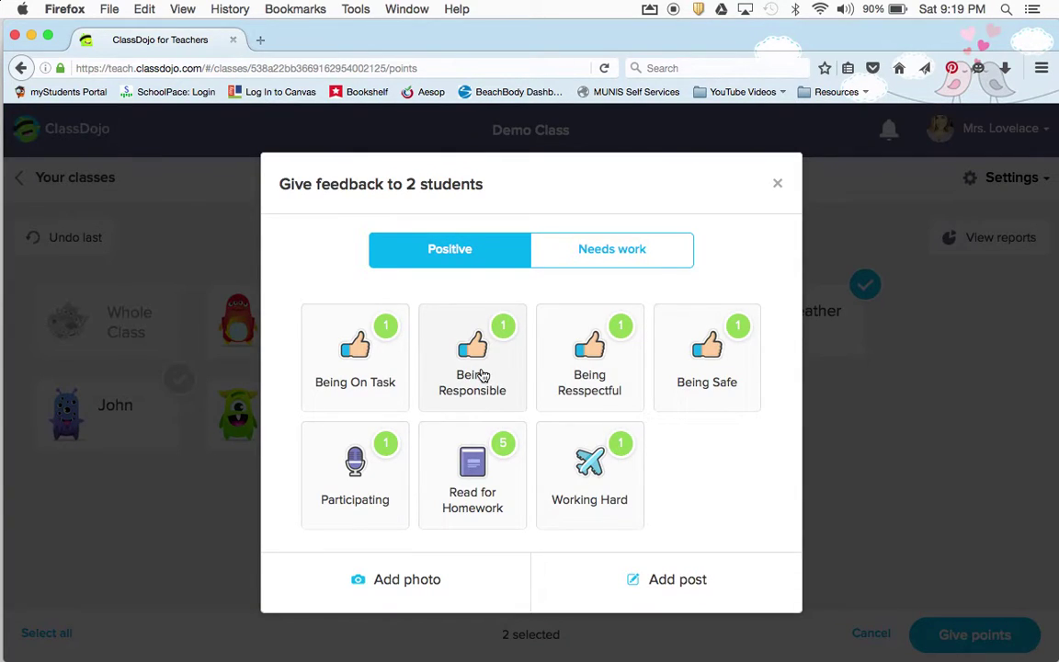
left_click(481, 374)
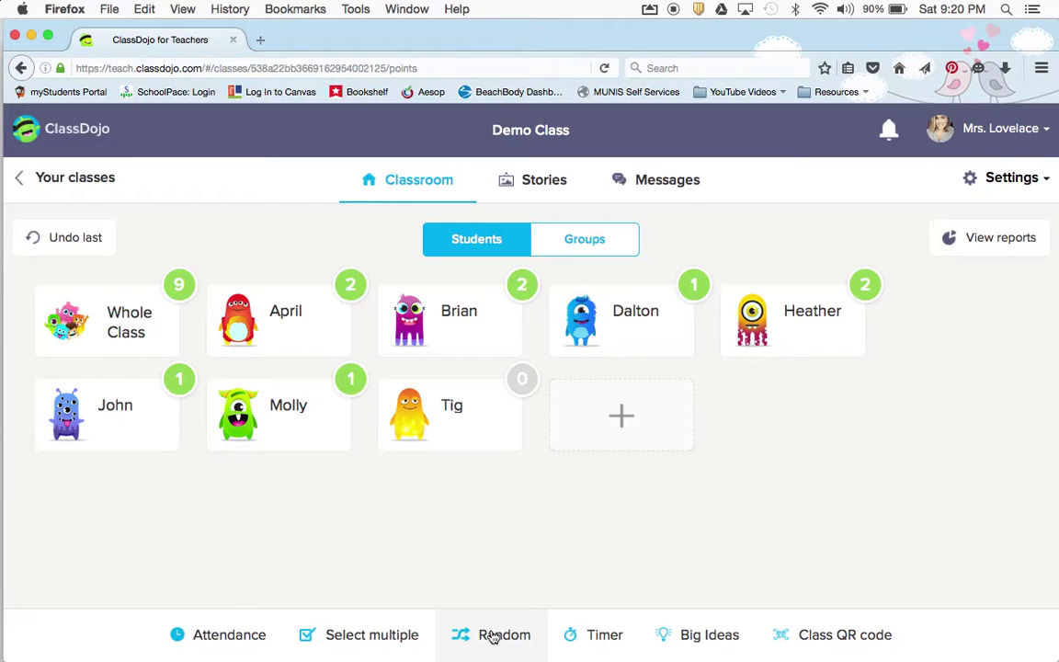
Pick a random student, dismiss April's feedback, and try the stopwatch and countdown timer modes
left_click(494, 636)
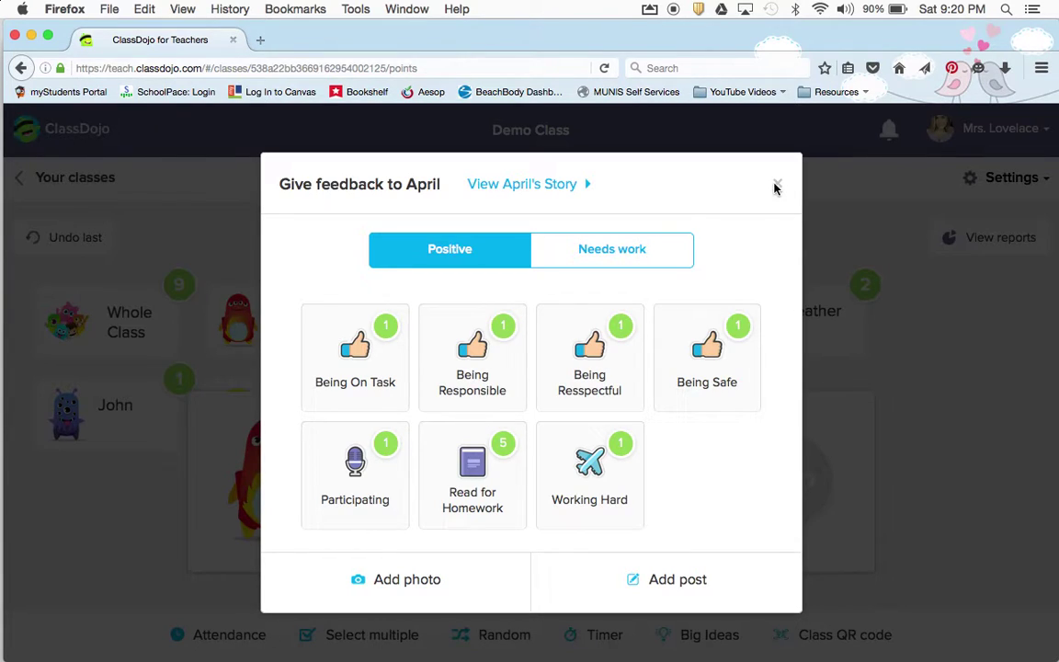
left_click(777, 186)
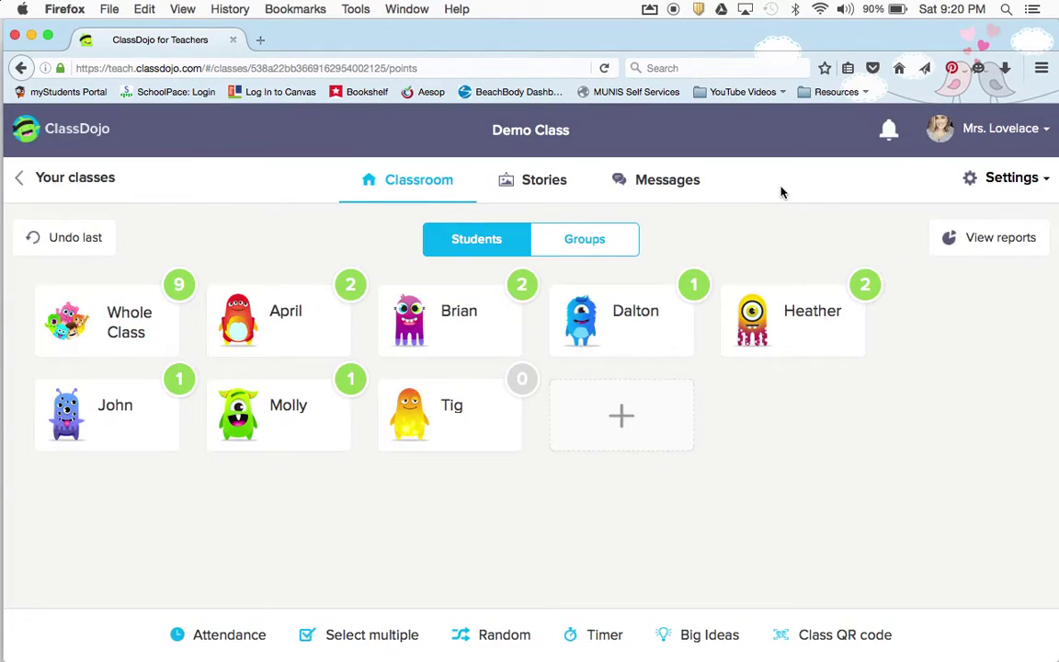
left_click(599, 634)
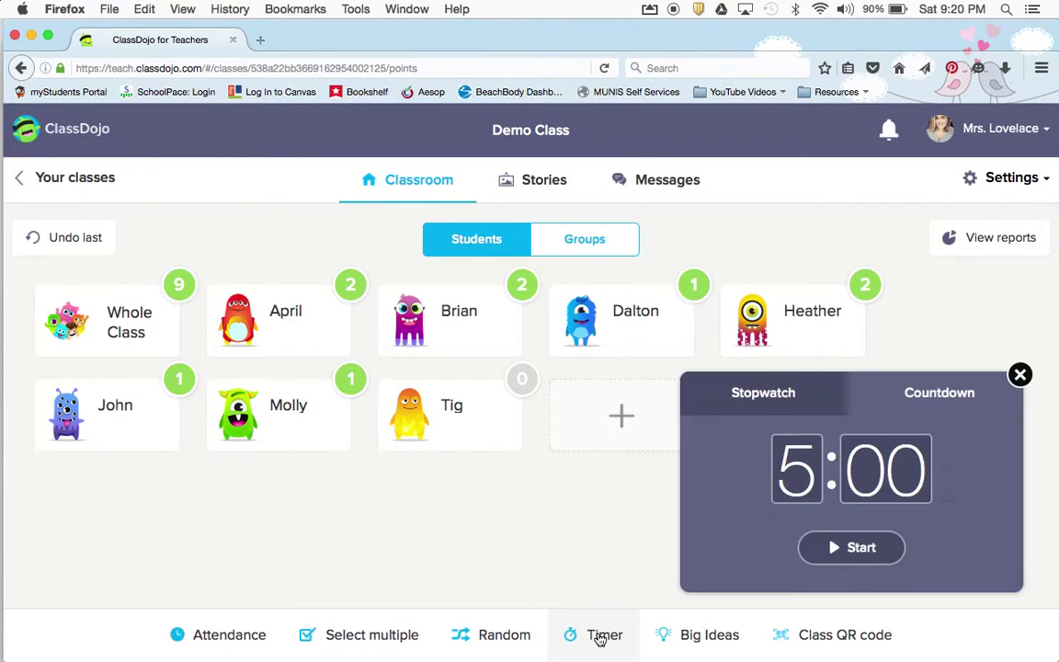
left_click(782, 400)
left_click(933, 399)
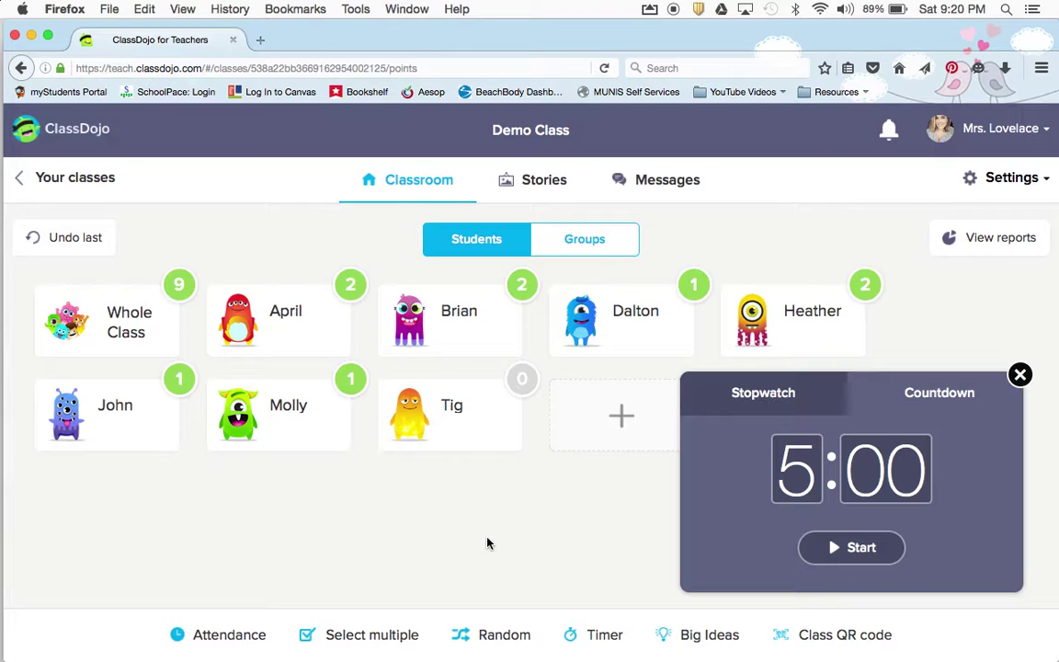
left_click(1020, 374)
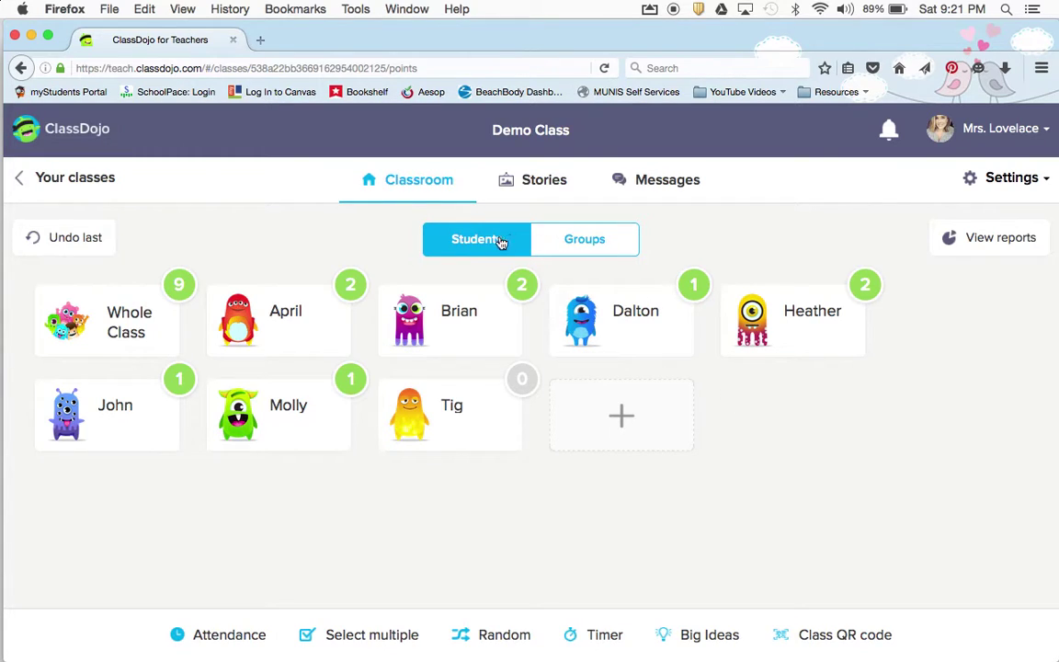
Create a group named 'Red Table' containing April, Brian, Dalton and Heather
left_click(579, 244)
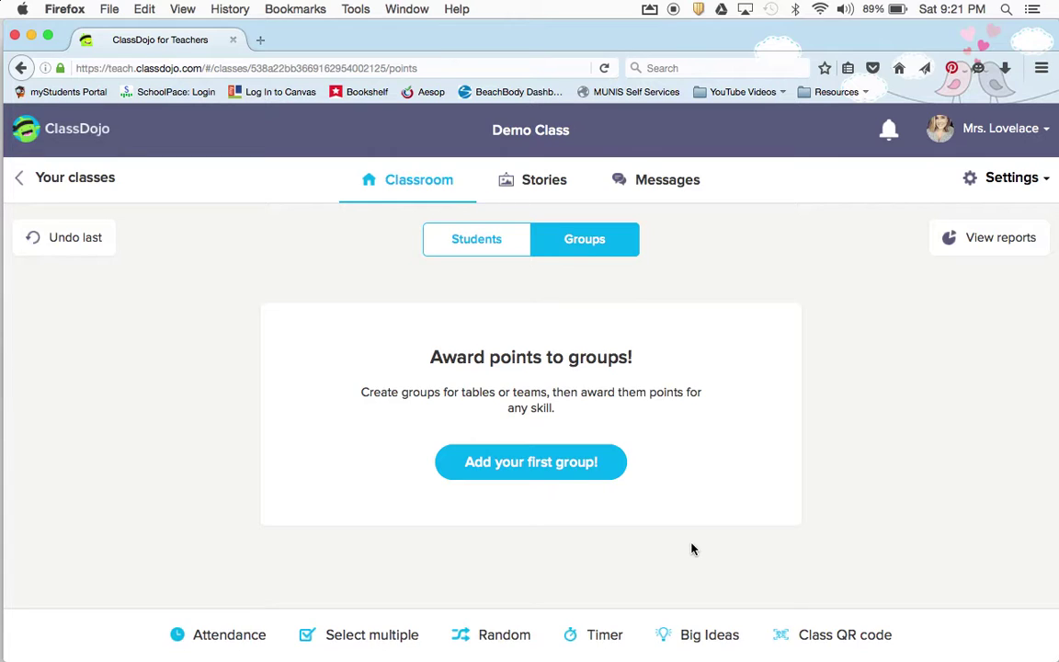
left_click(550, 473)
left_click(496, 286)
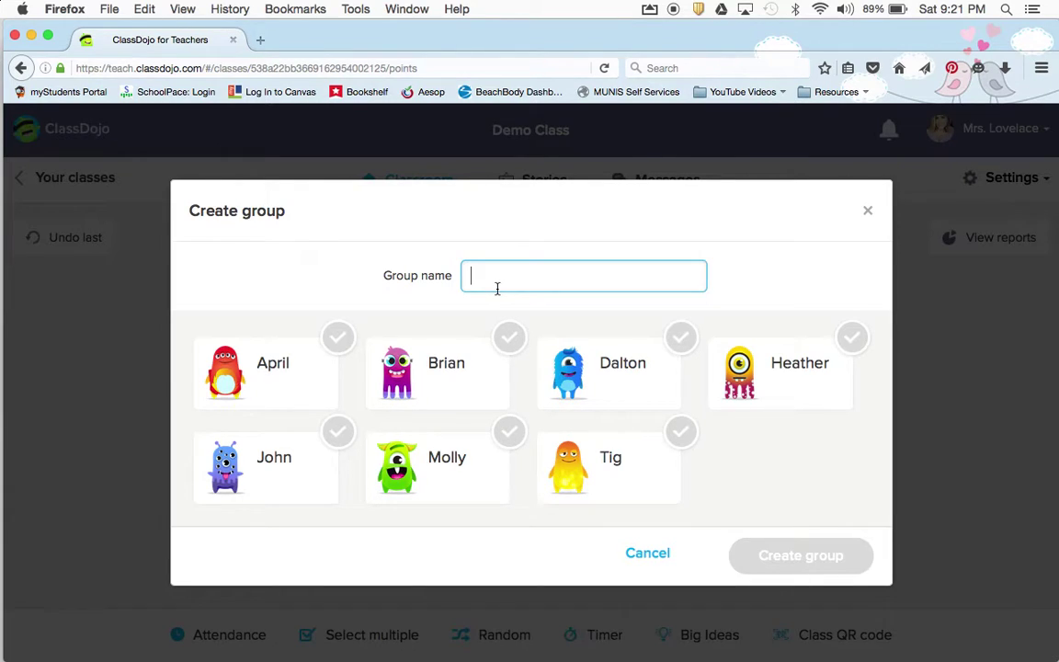
type("Red Table")
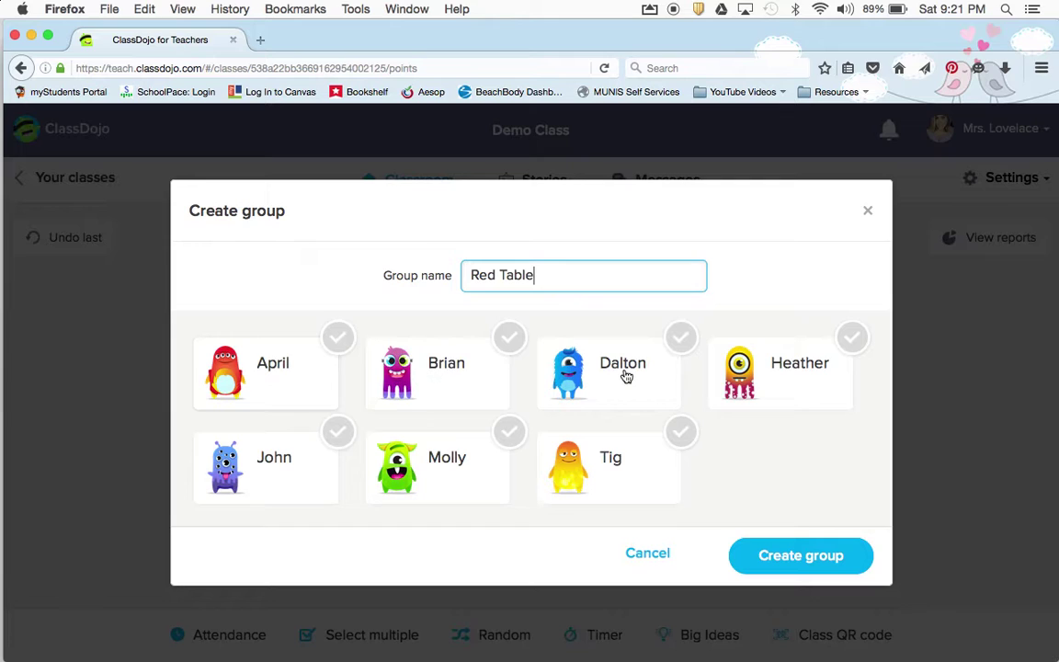
left_click(801, 367)
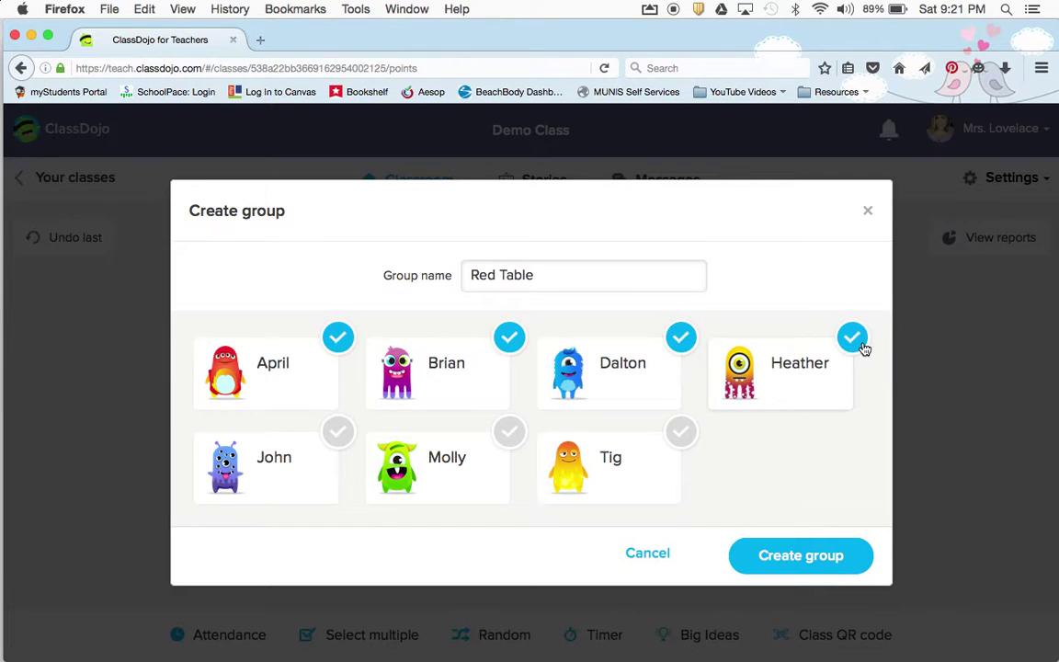
left_click(800, 560)
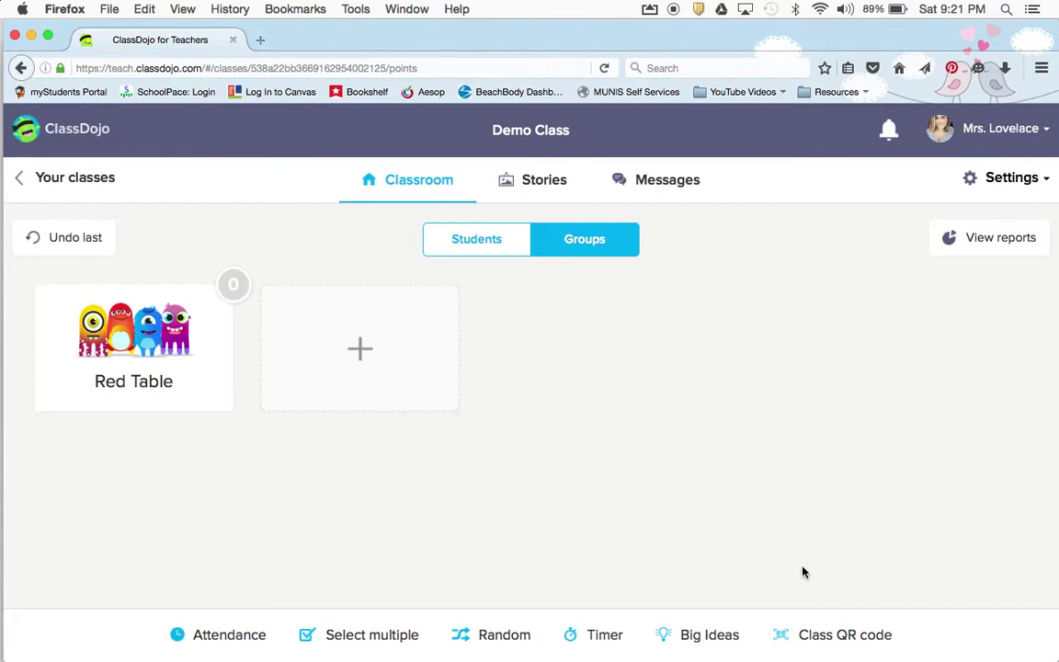
Award the Red Table group +1 for Being On Task
left_click(147, 314)
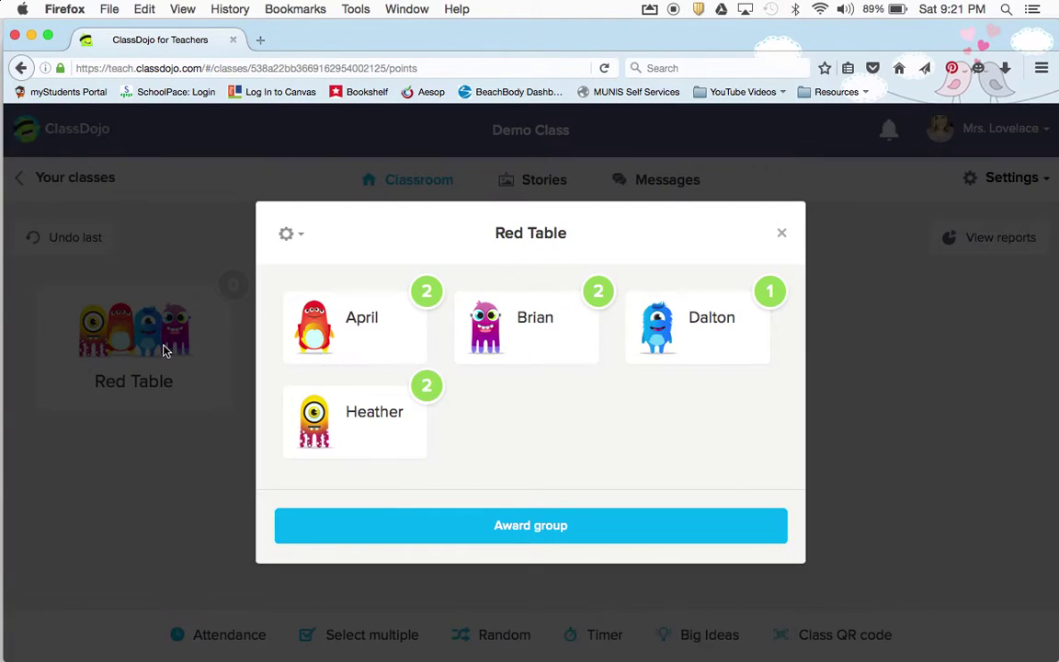
left_click(570, 524)
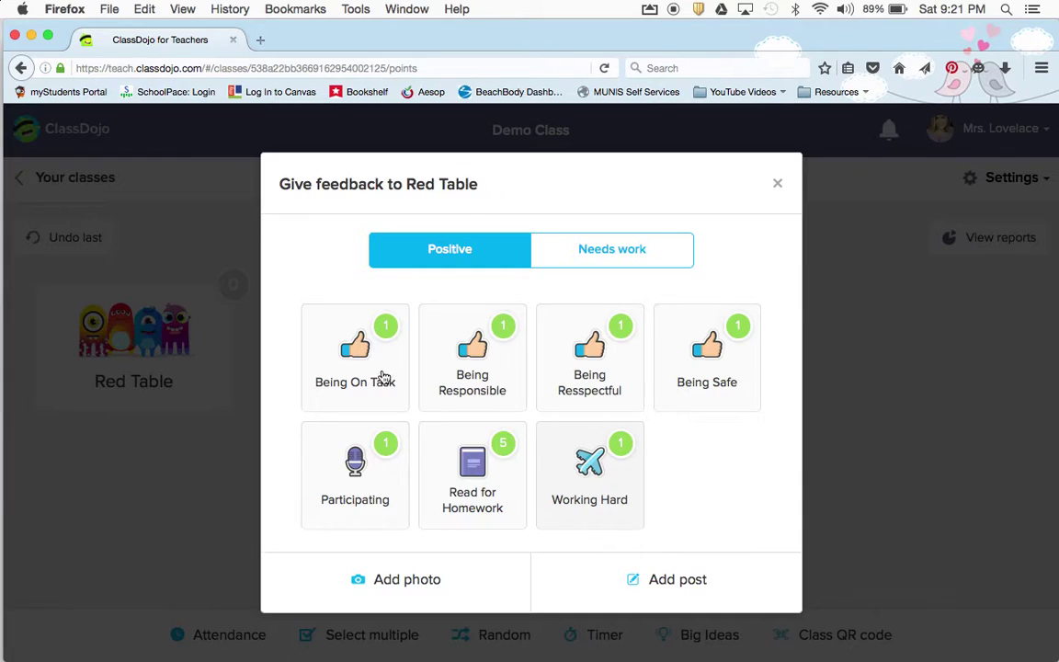
left_click(349, 347)
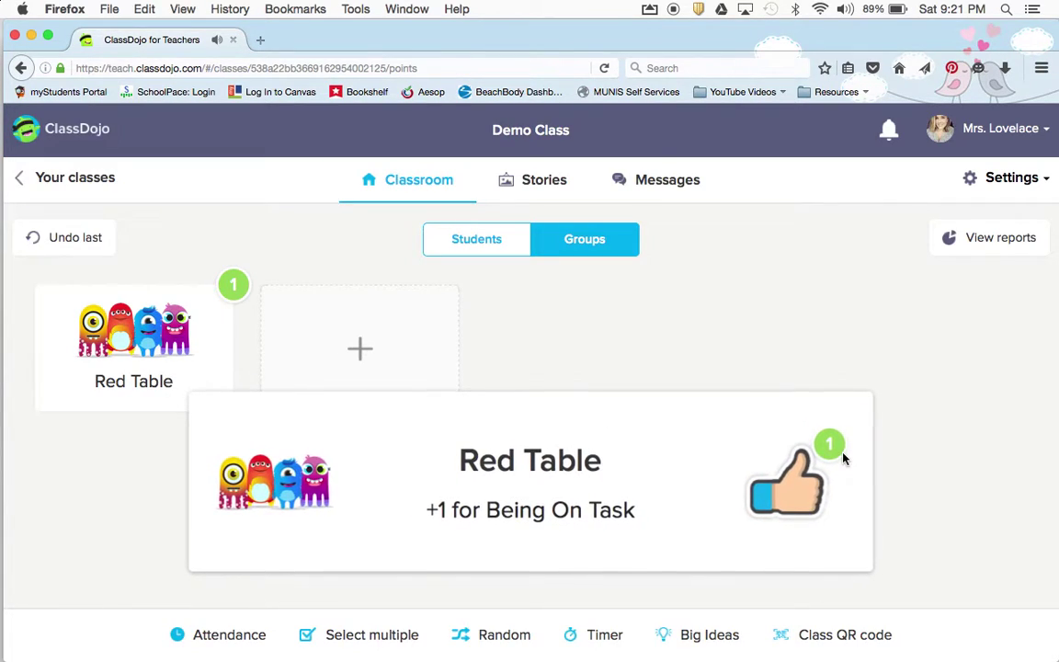
left_click(462, 250)
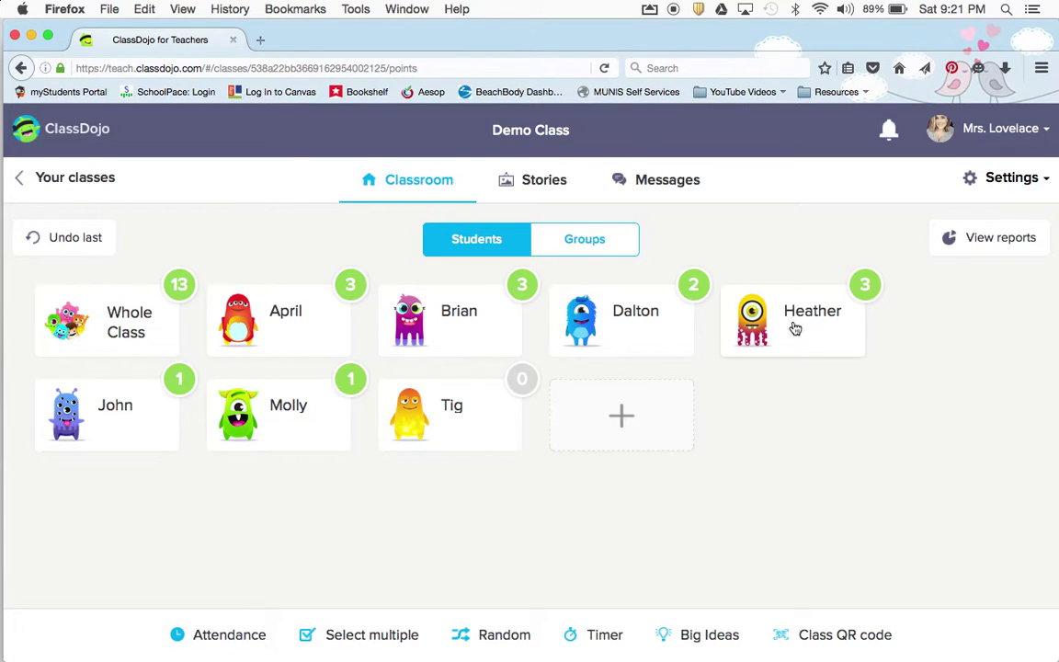
Check Heather's feedback without awarding, then toggle between the groups and students views
left_click(752, 313)
left_click(780, 182)
left_click(597, 239)
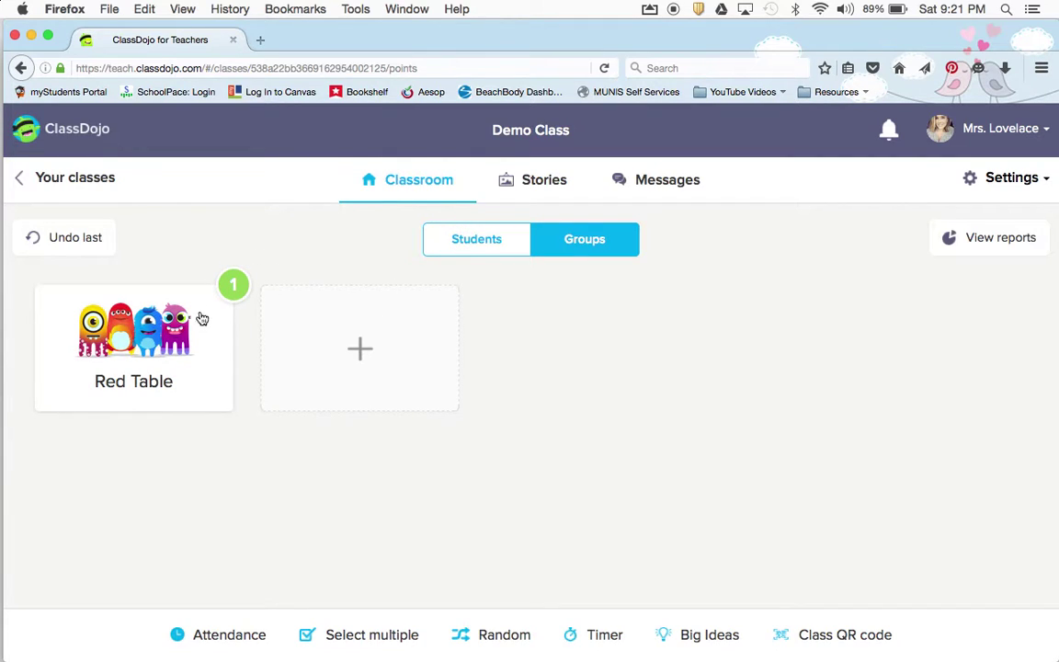
left_click(475, 241)
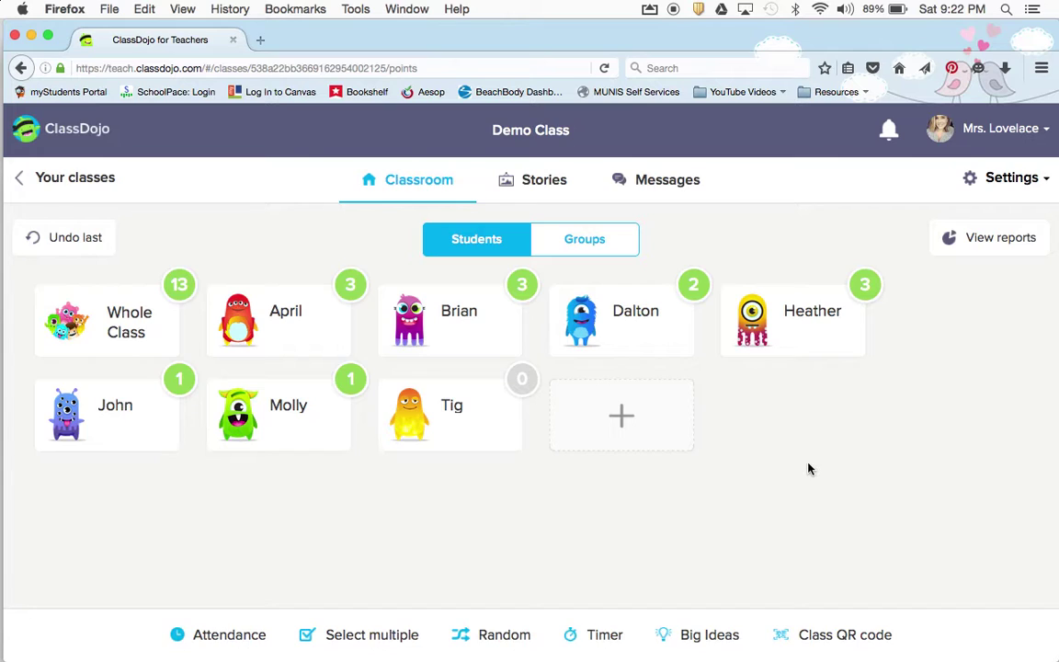
View April's student story, then go to the Class Story feed and start a new post
left_click(271, 339)
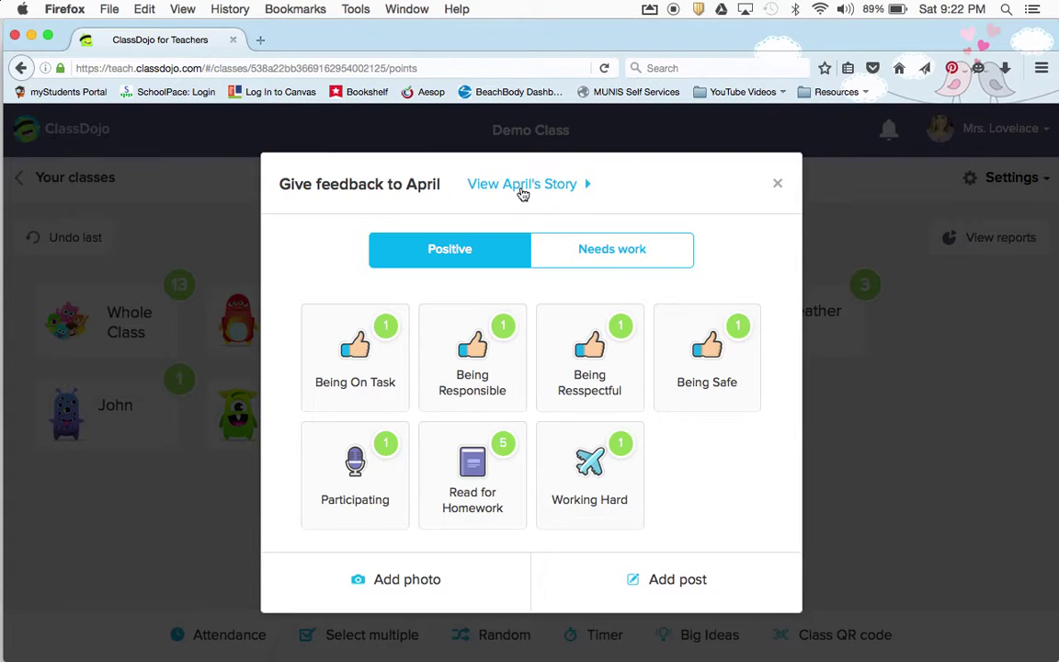
left_click(521, 184)
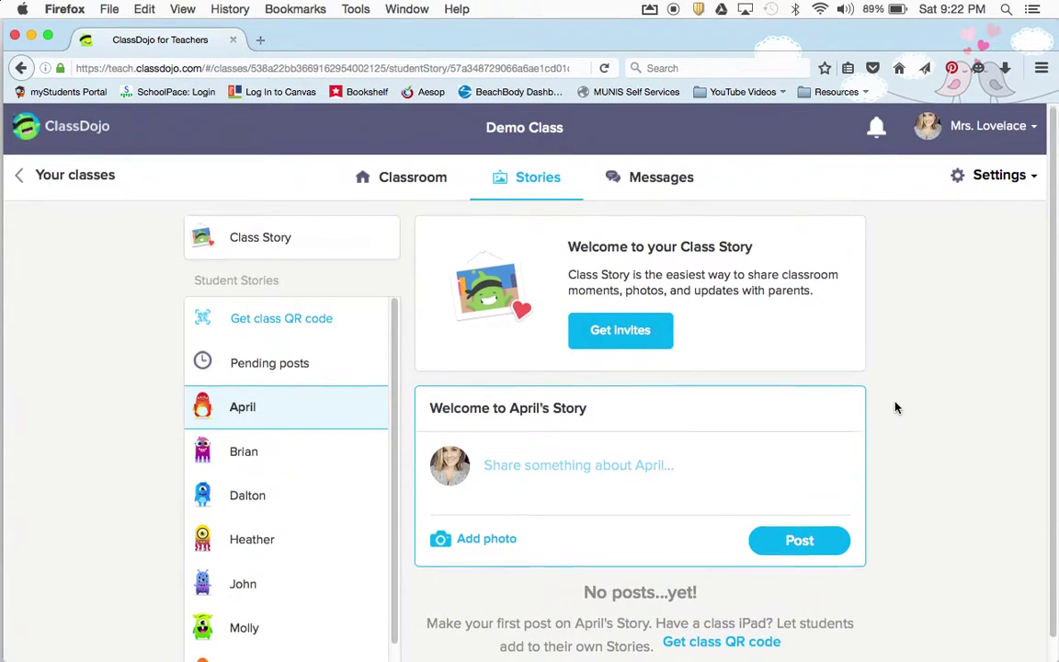
scroll(896, 407, "down", 1)
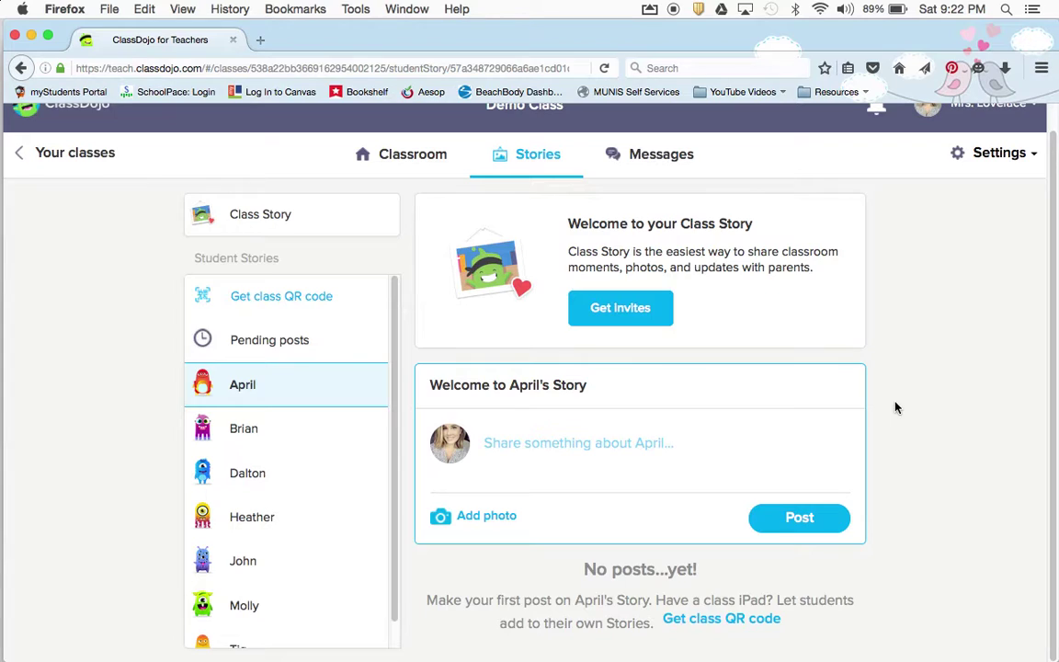
scroll(896, 407, "up", 1)
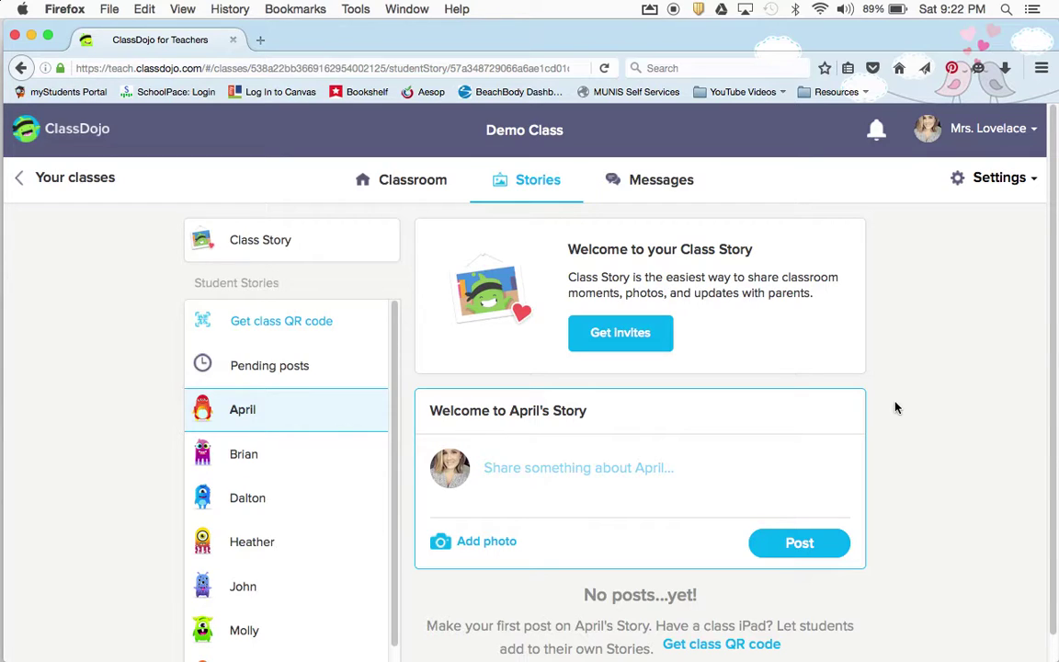
left_click(249, 258)
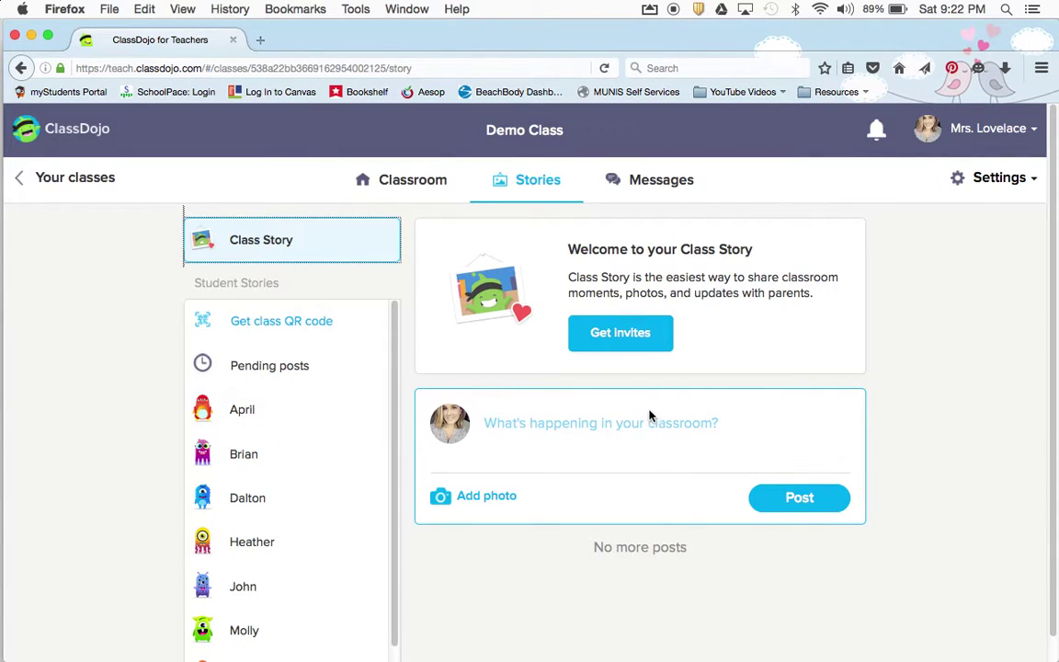
left_click(629, 430)
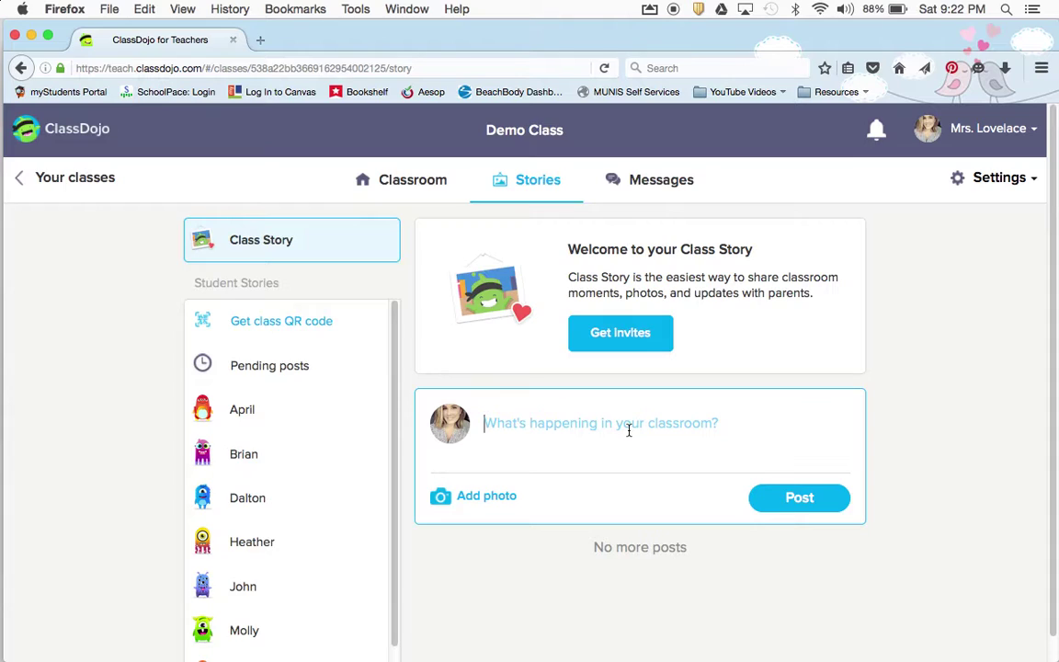
Post 'Halloween dress up day!' to the Class Story
type("H")
key("BackSpace")
type("Hallowee")
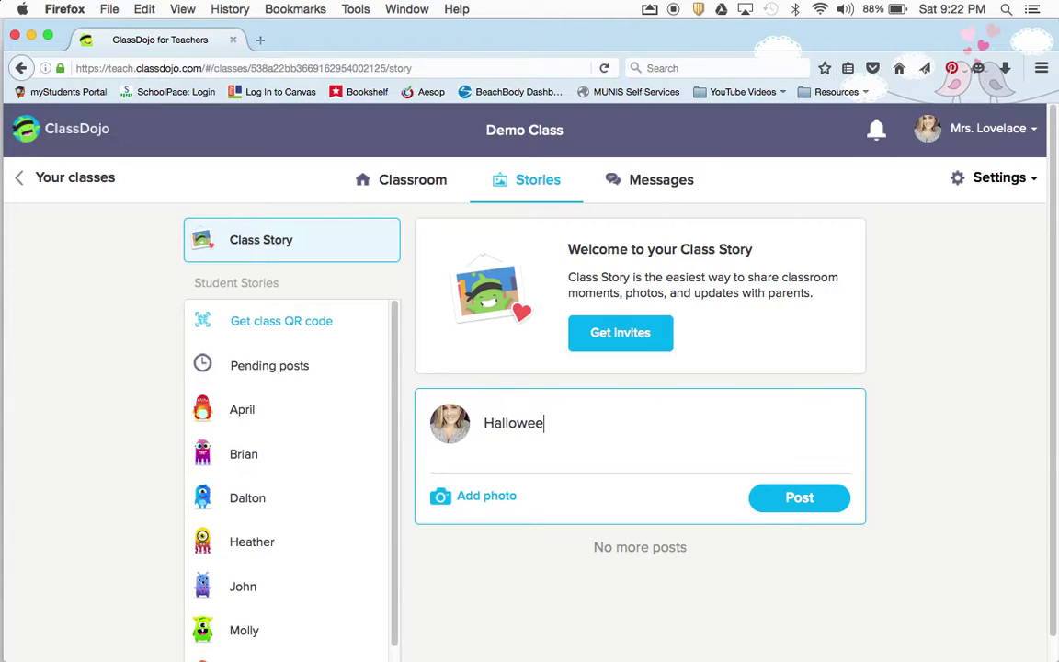
type("n dress up day!")
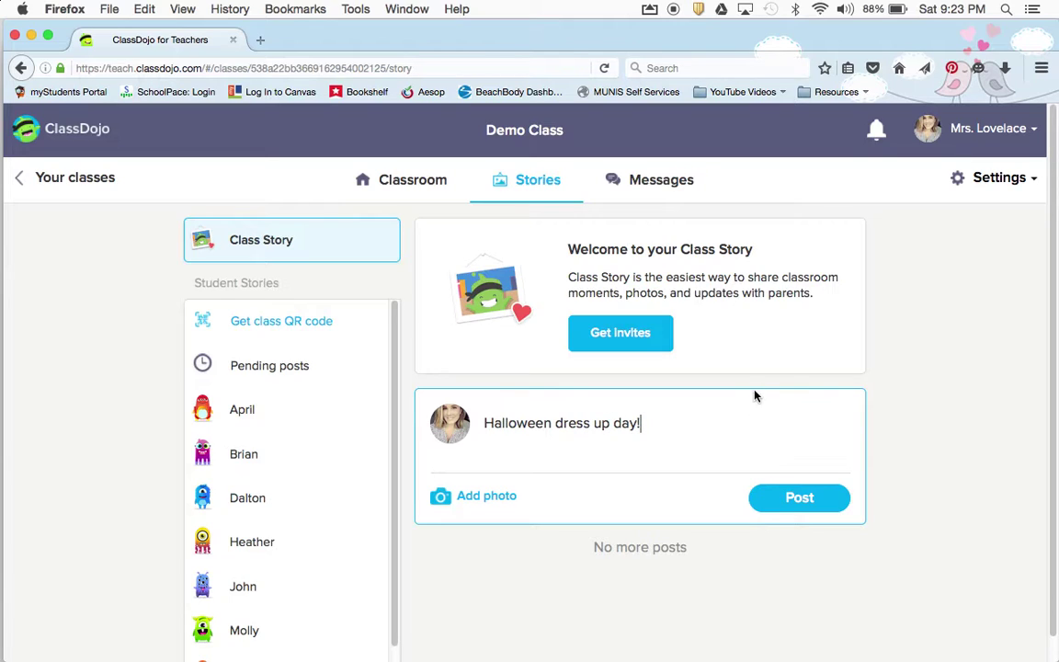
left_click(790, 500)
Open the new post's Edit post dialog, close it unchanged, and return to the launchpad
scroll(791, 500, "down", 3)
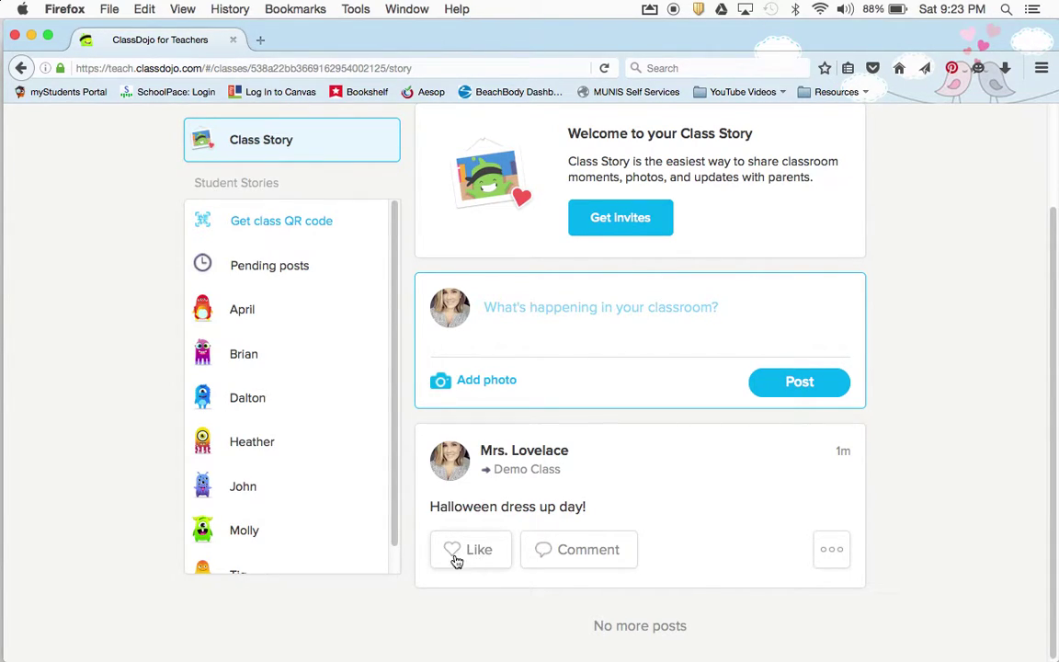
left_click(832, 551)
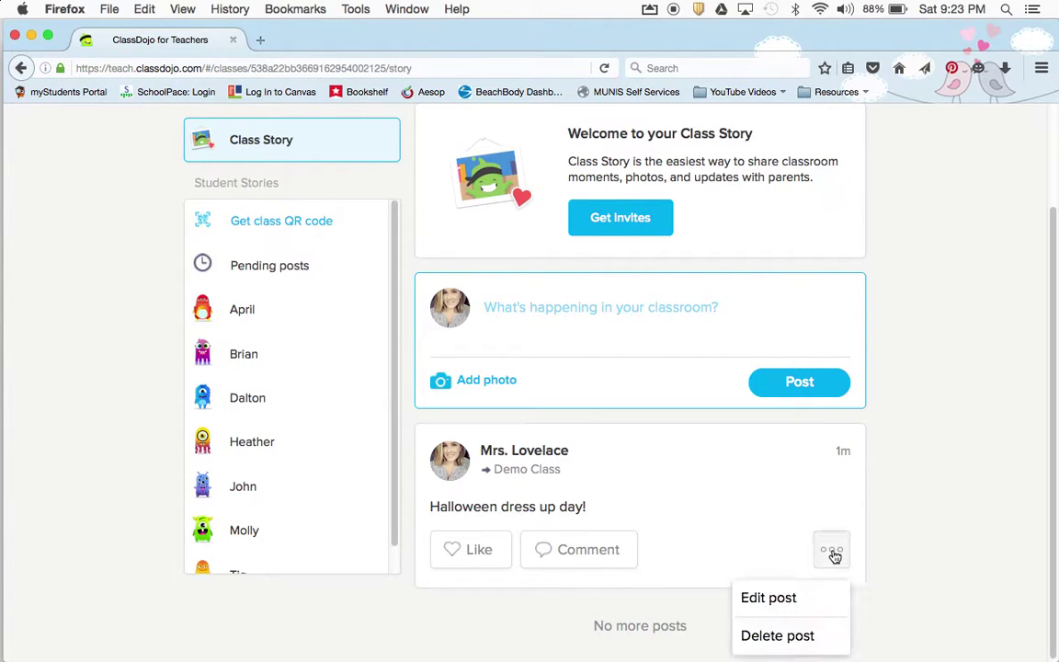
left_click(833, 553)
left_click(833, 553)
left_click(806, 603)
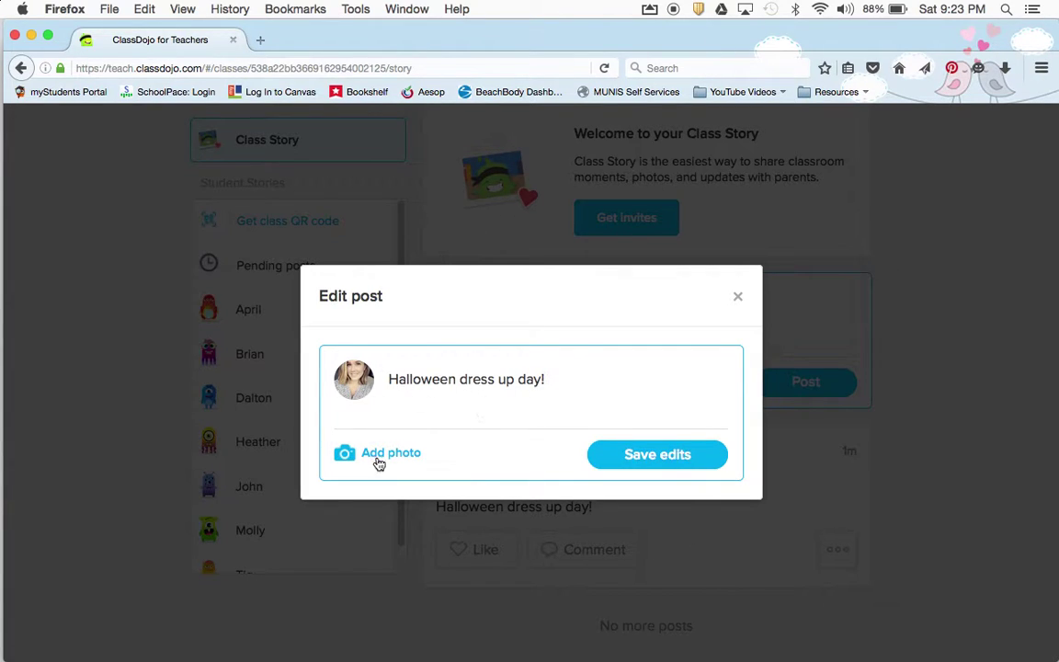
left_click(745, 302)
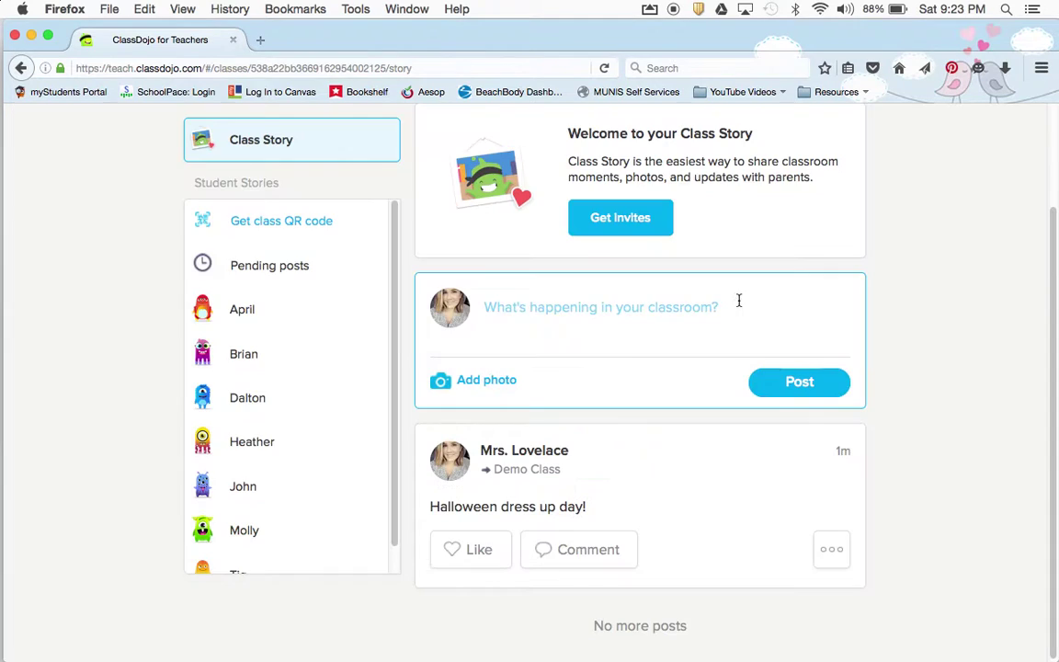
scroll(919, 418, "up", 2)
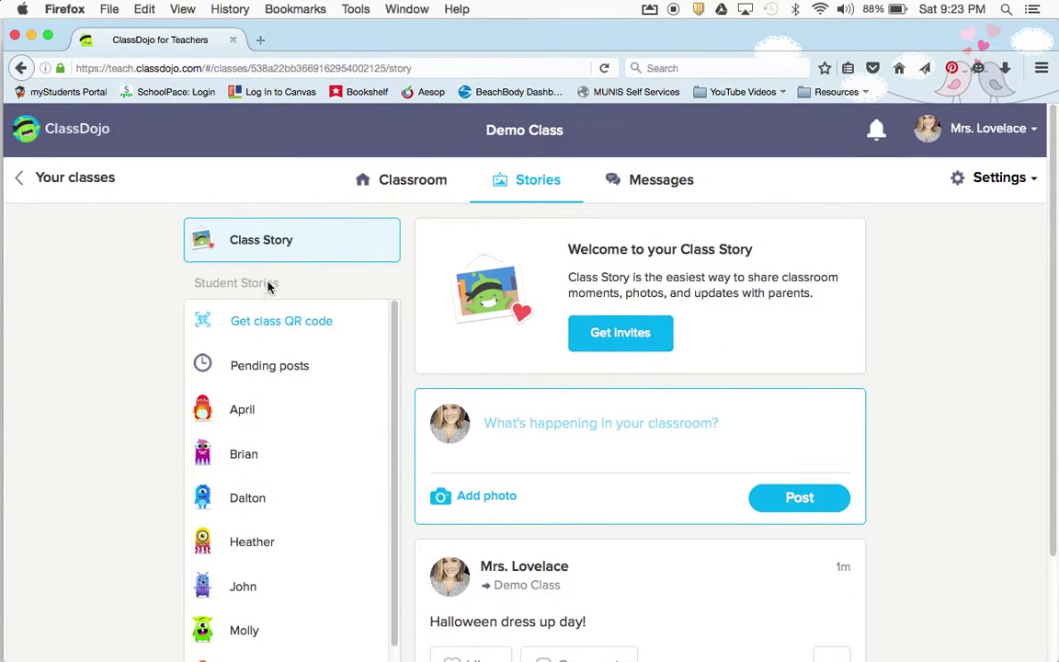
left_click(515, 180)
Return to Your classes and open the Demo Class classroom
left_click(84, 179)
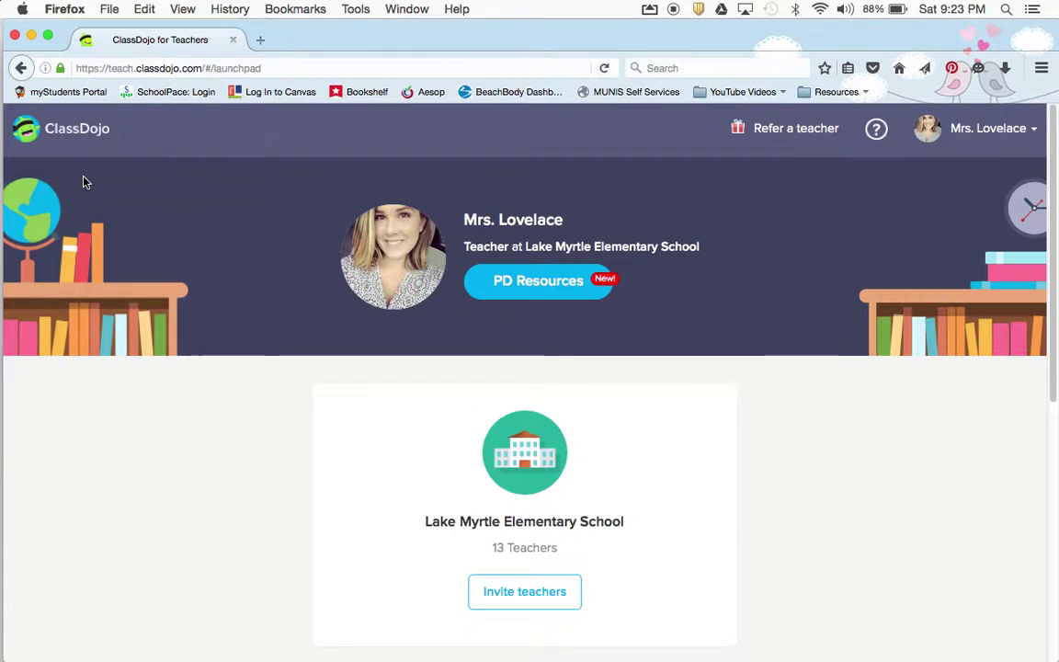
scroll(728, 427, "down", 5)
left_click(180, 494)
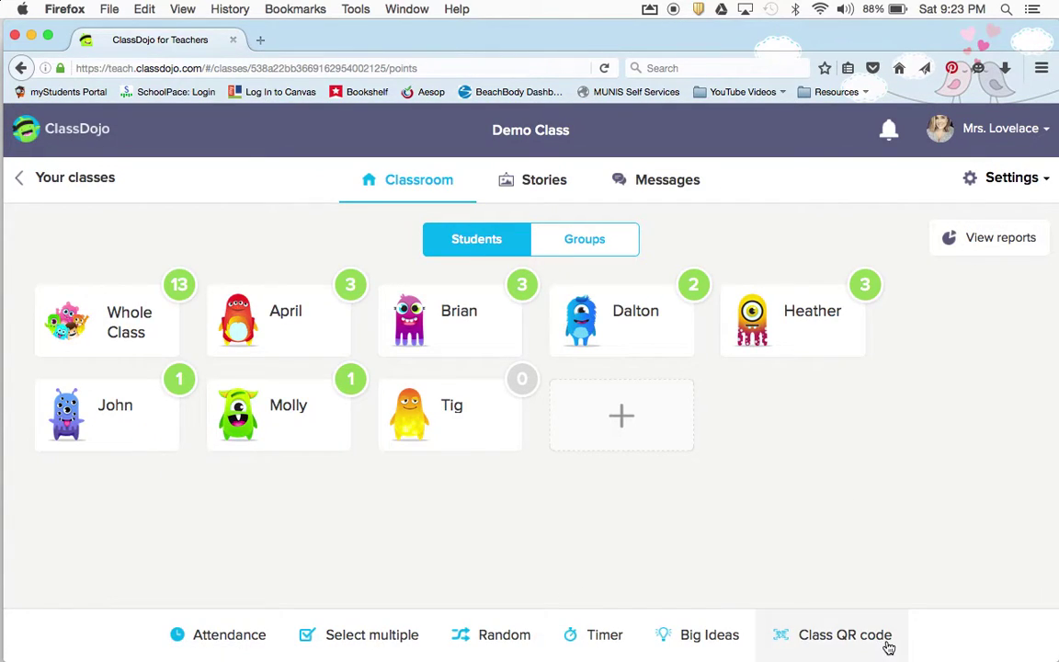
Show the Student Stories class QR code and download its printable class code sheet
left_click(851, 646)
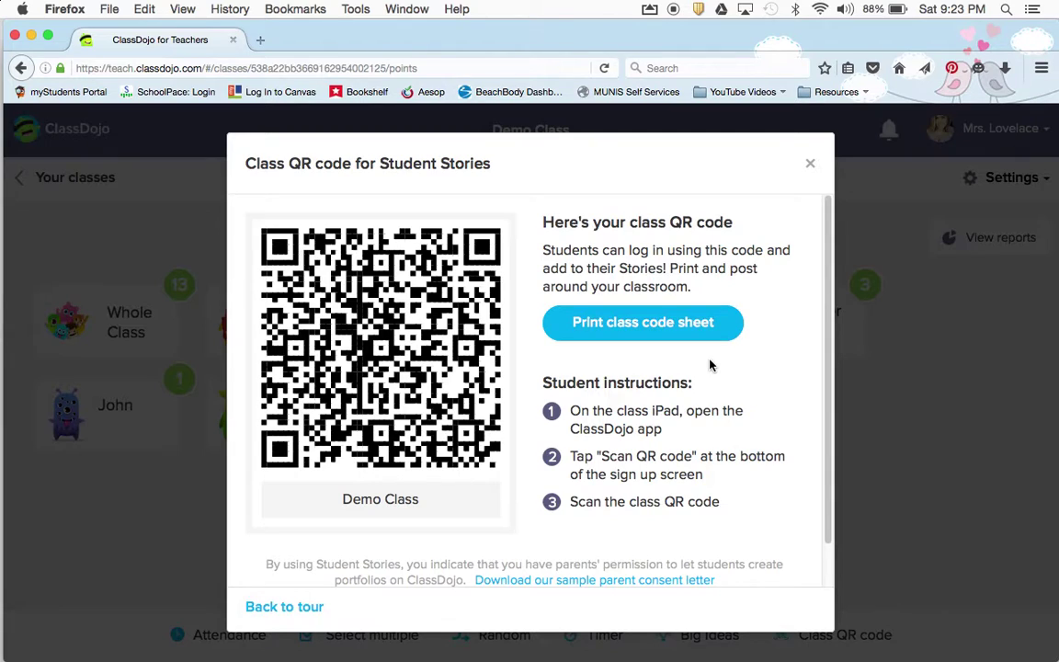
scroll(487, 393, "down", 2)
scroll(487, 393, "up", 2)
scroll(816, 451, "down", 2)
scroll(815, 450, "up", 2)
left_click(625, 324)
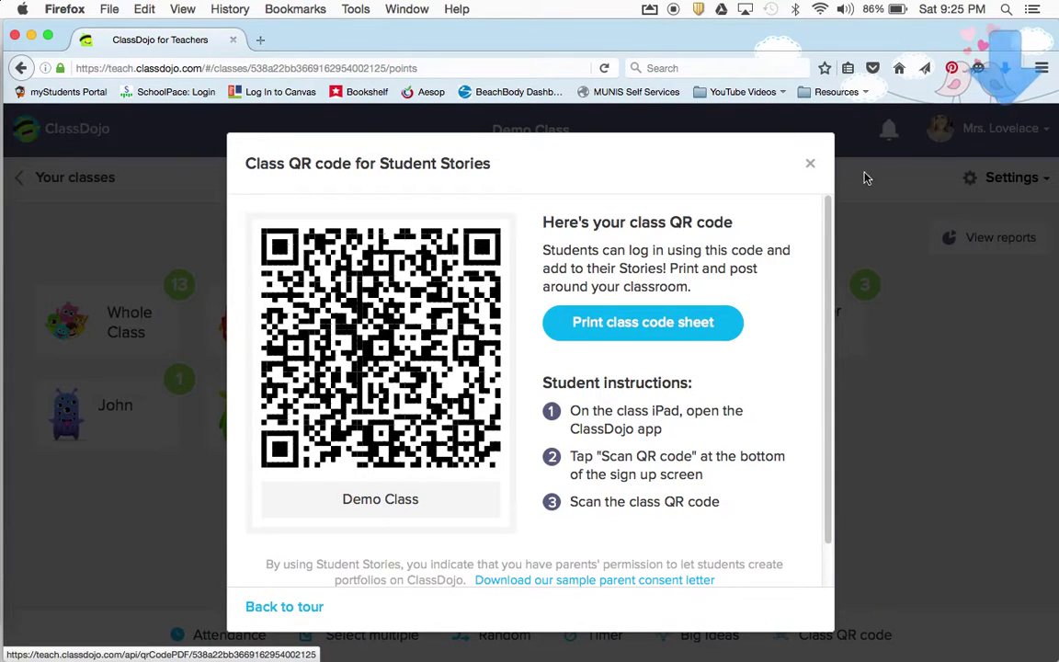
left_click(1004, 67)
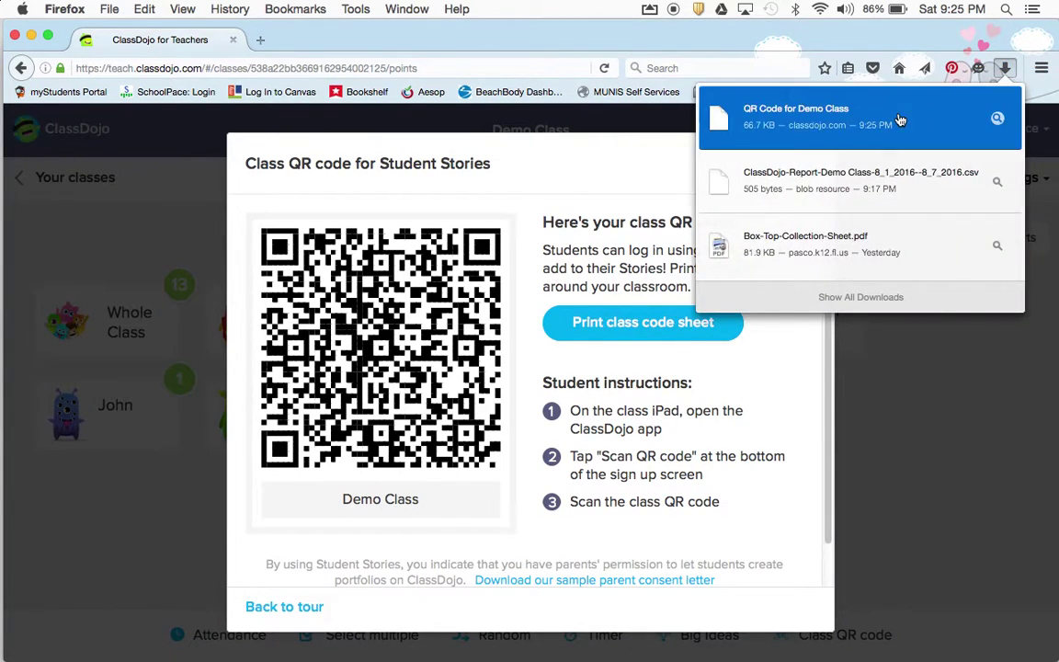
left_click(900, 118)
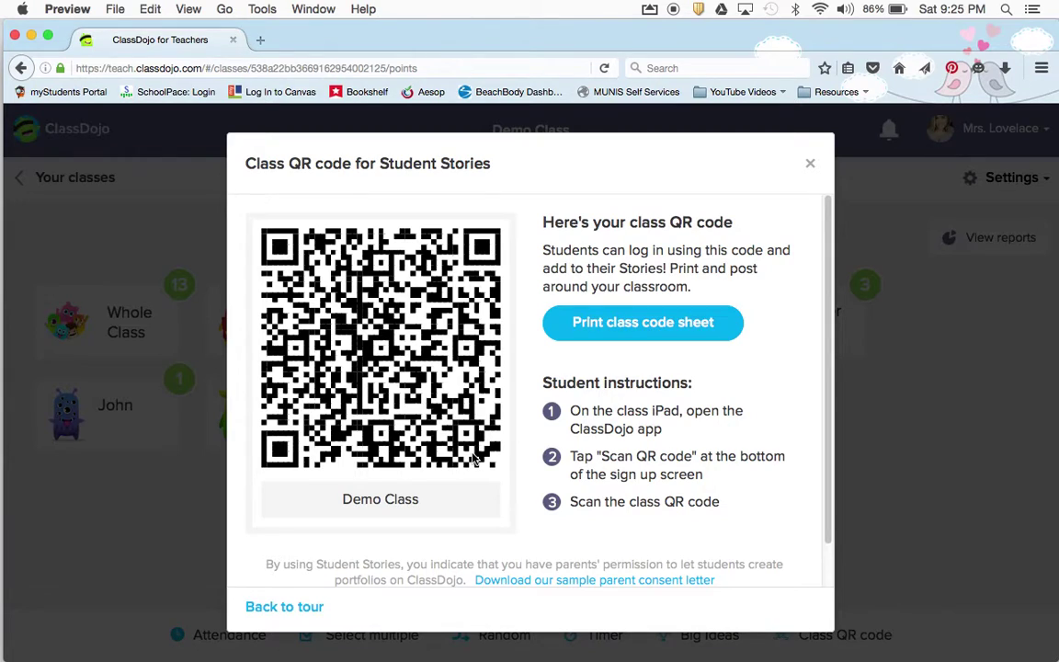
scroll(473, 457, "down", 10)
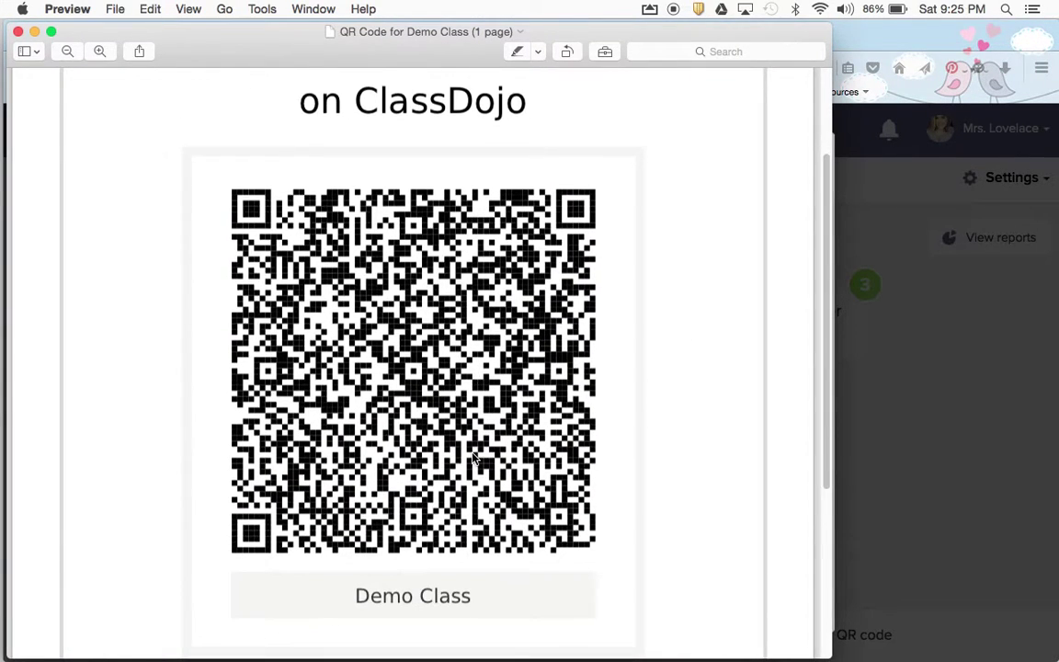
scroll(473, 457, "up", 8)
scroll(473, 457, "up", 3)
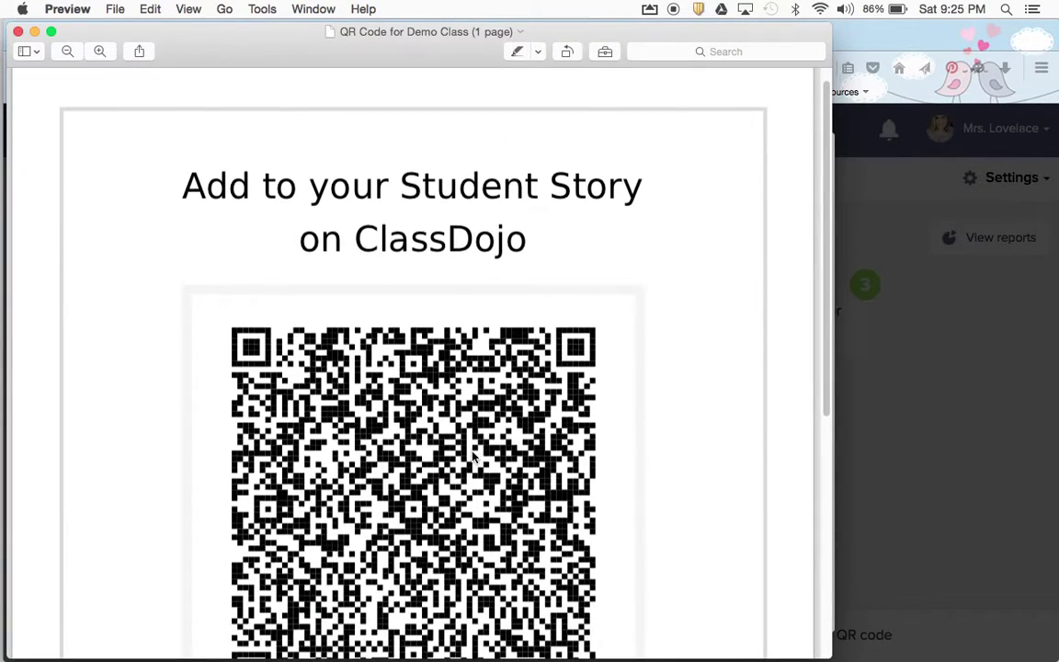
scroll(323, 604, "down", 5)
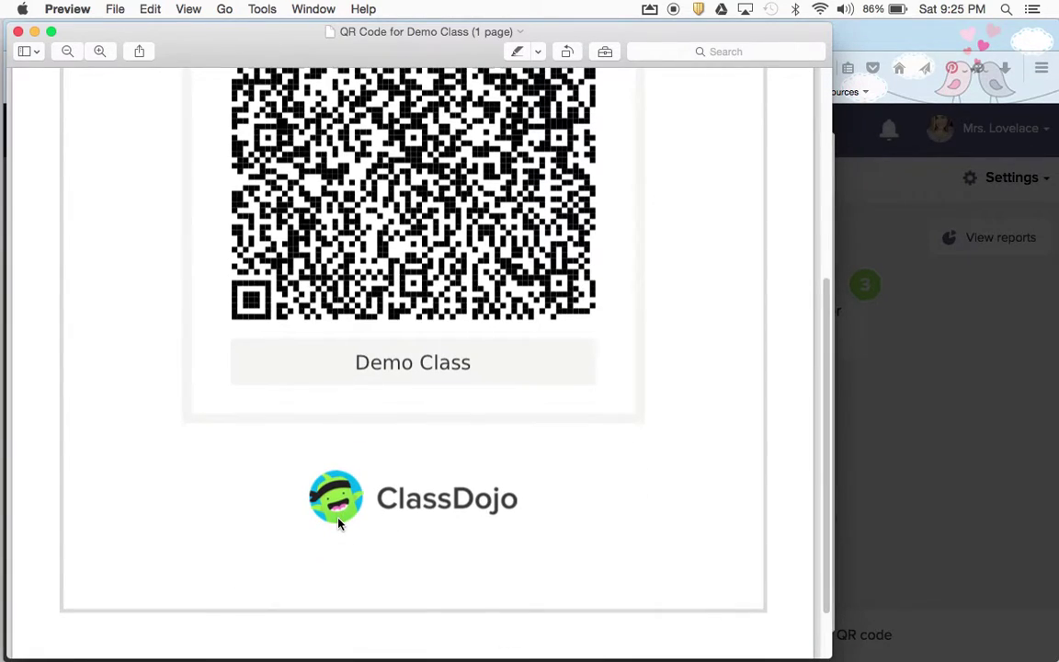
scroll(375, 397, "up", 3)
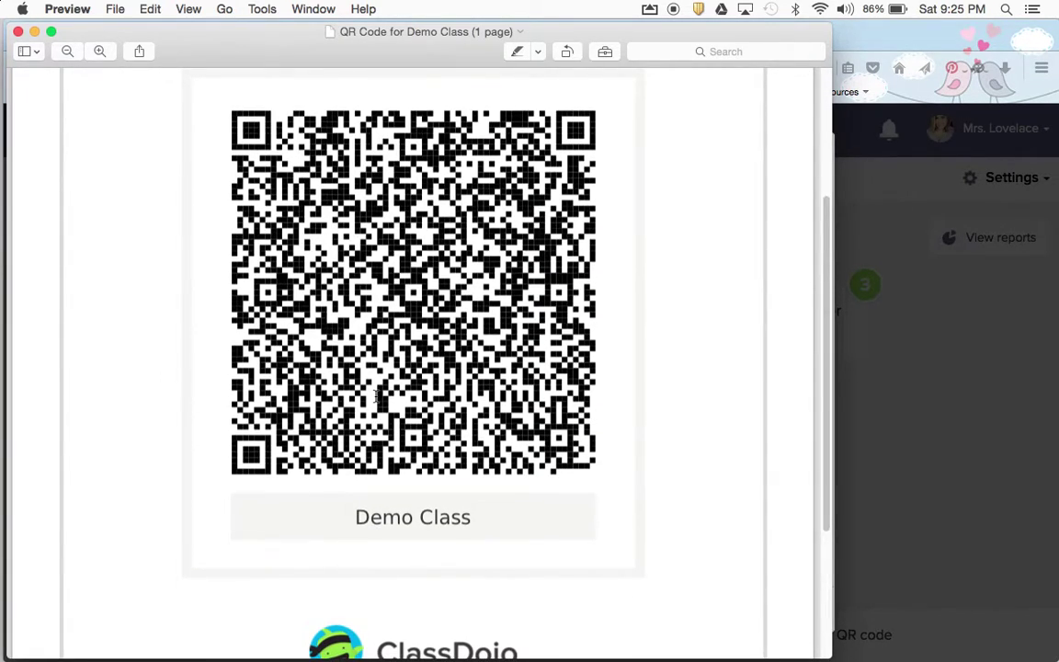
left_click(18, 33)
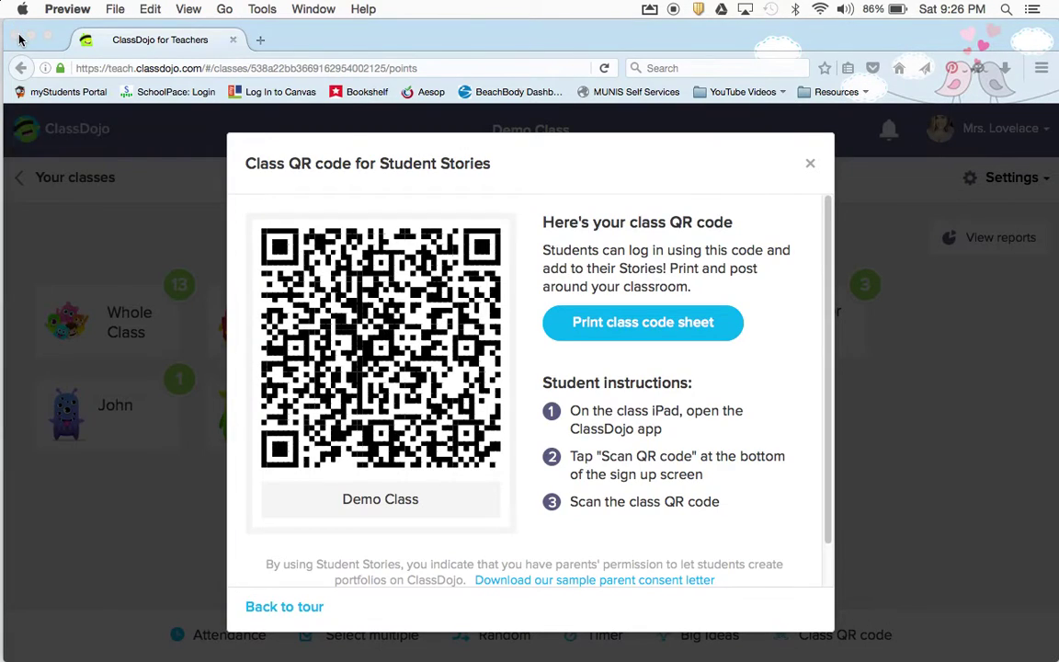
Close the QR code window and open Demo Class Messages, scrolling through the parents list
left_click(810, 165)
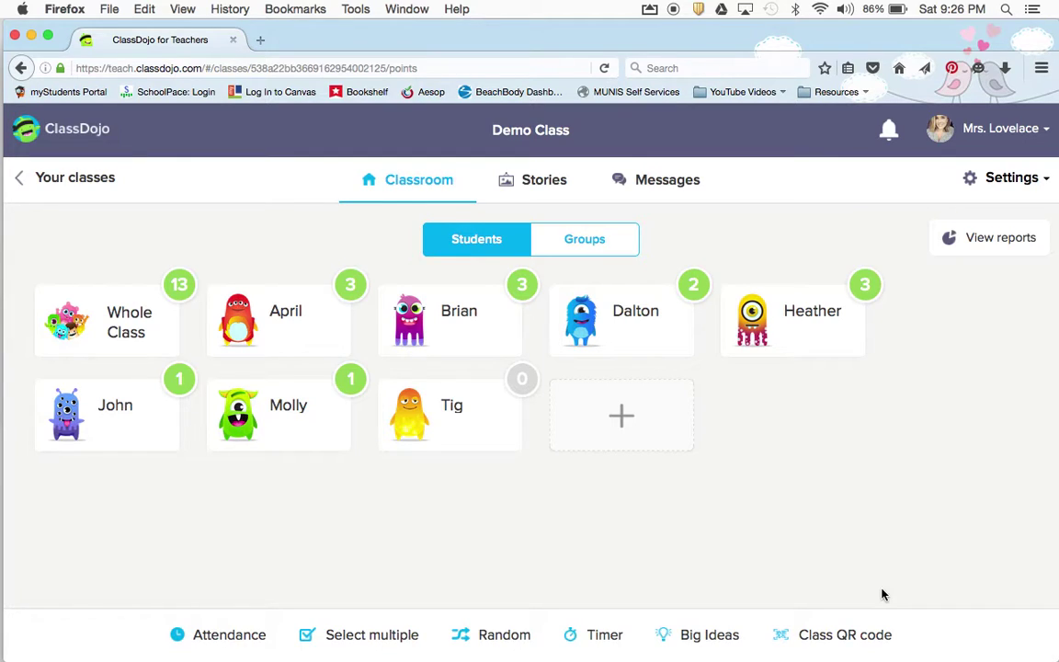
left_click(648, 195)
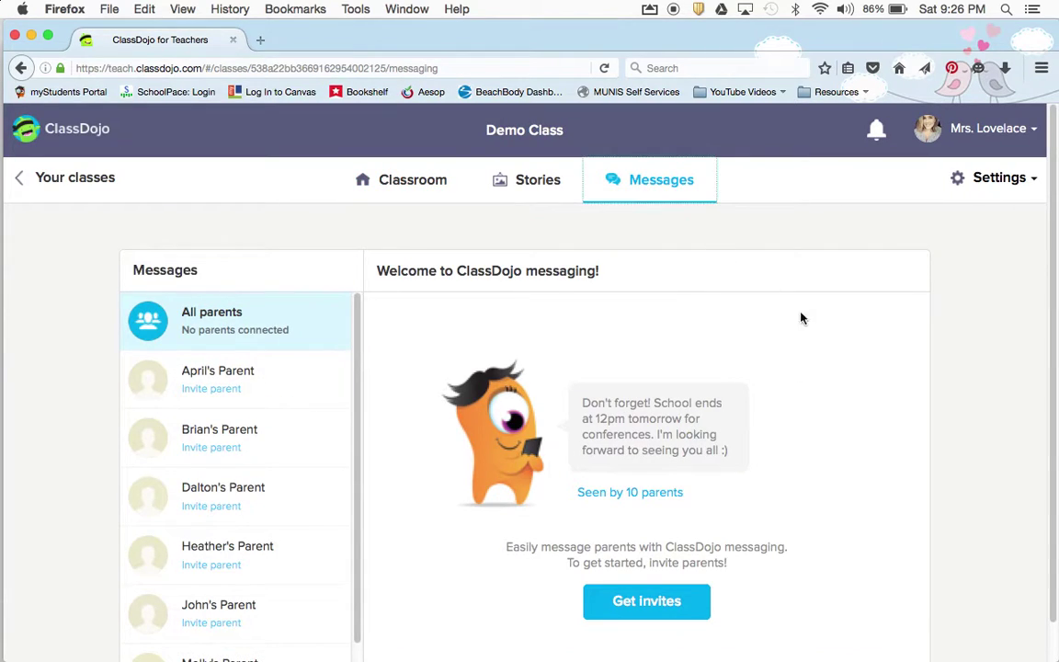
scroll(808, 329, "down", 1)
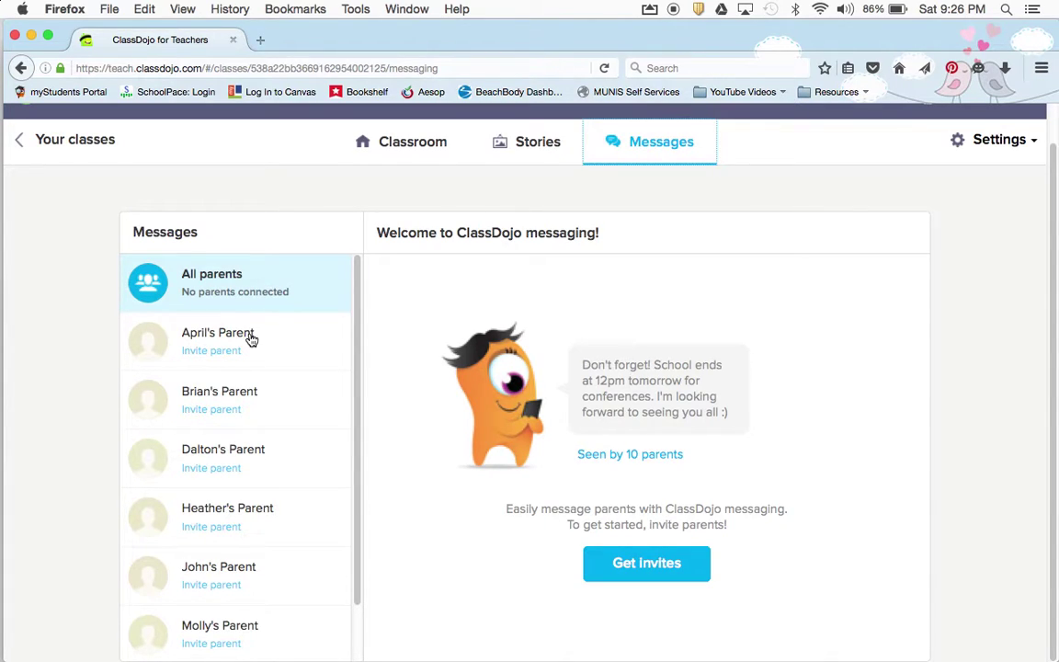
scroll(250, 340, "down", 1)
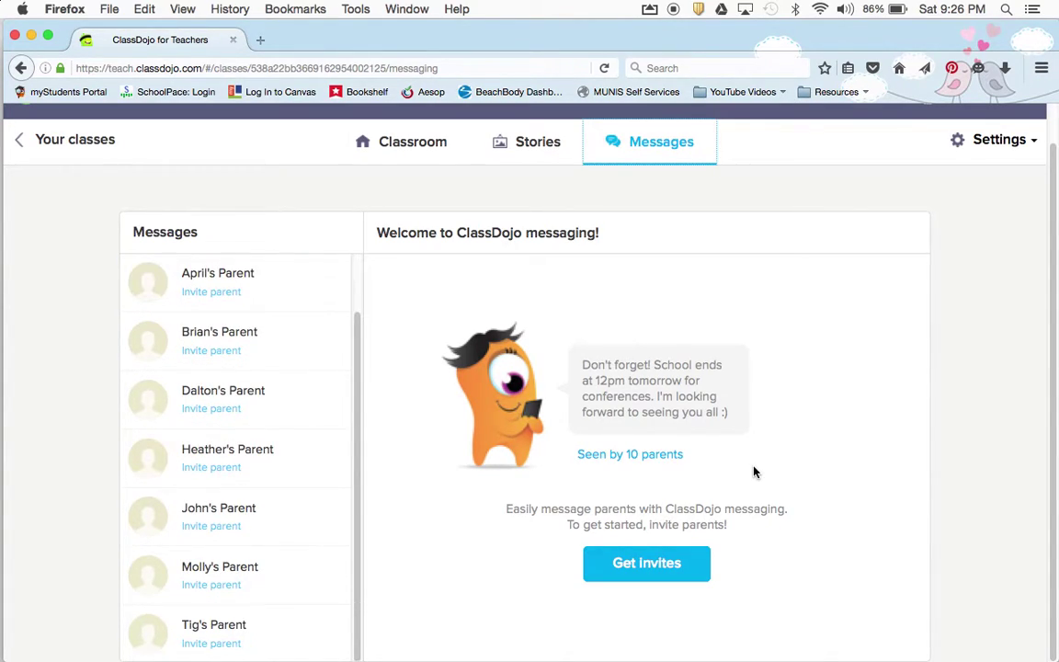
scroll(321, 343, "up", 1)
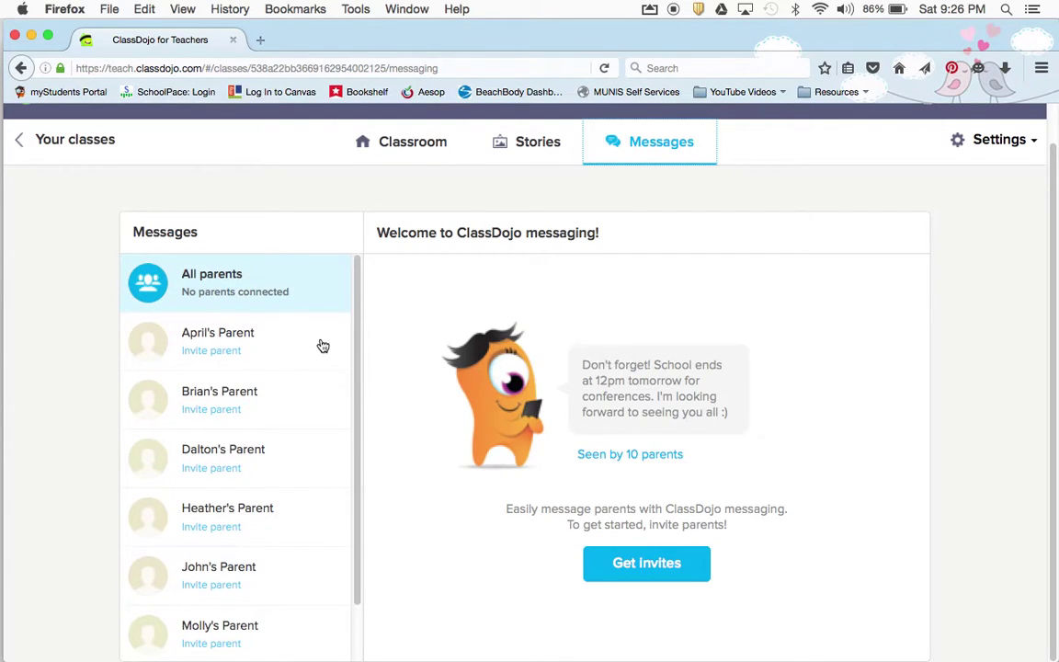
Download all printable parent invites via Get Invites and open the 8-page PDF
left_click(630, 567)
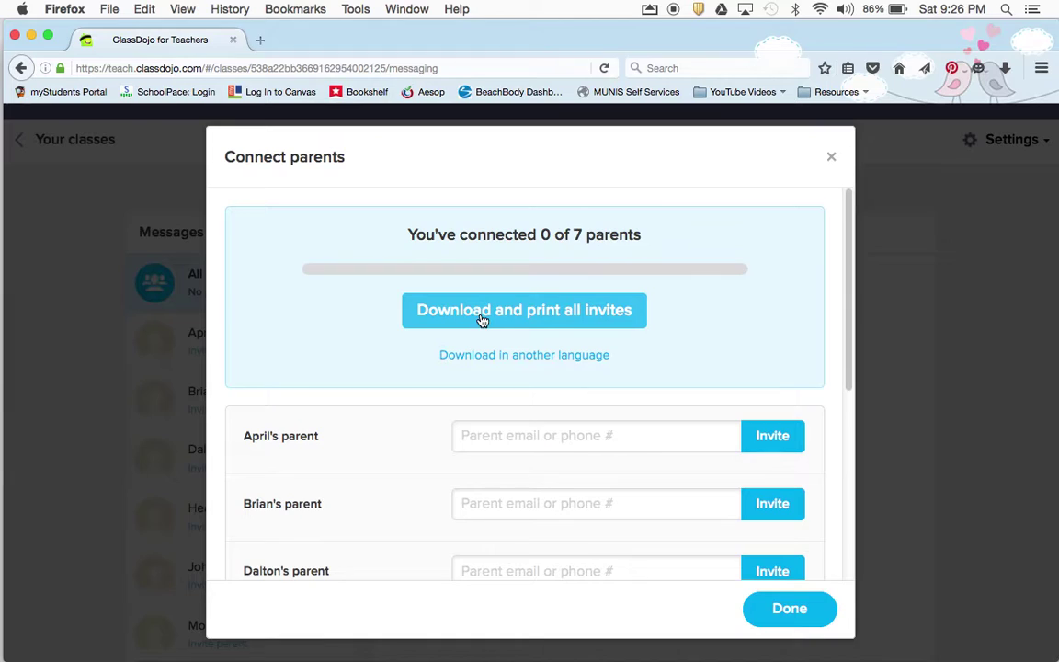
left_click(538, 316)
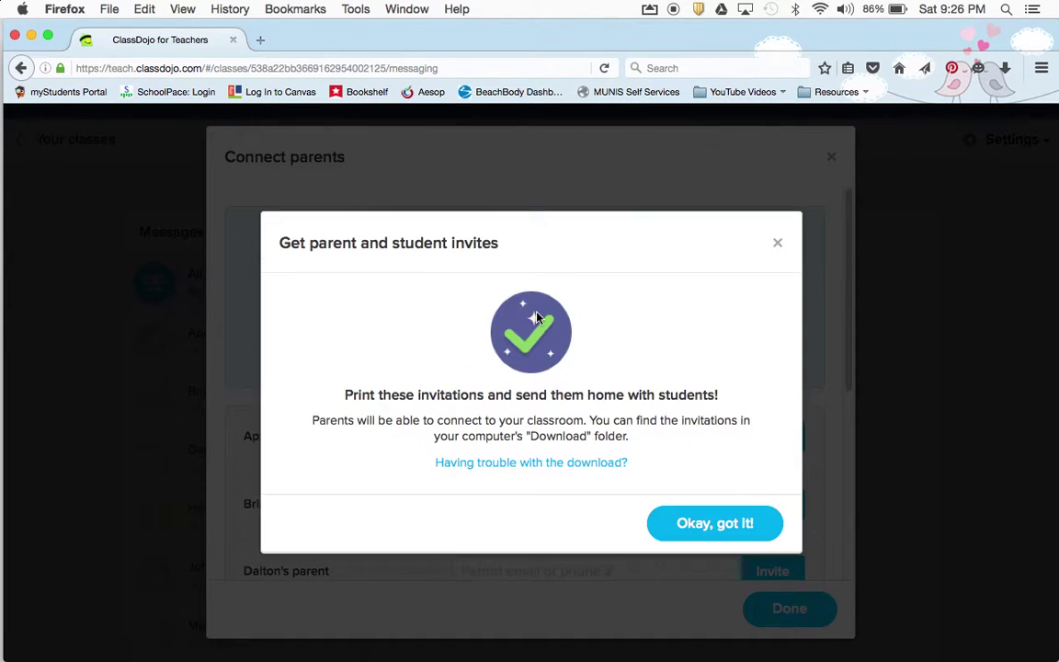
left_click(699, 539)
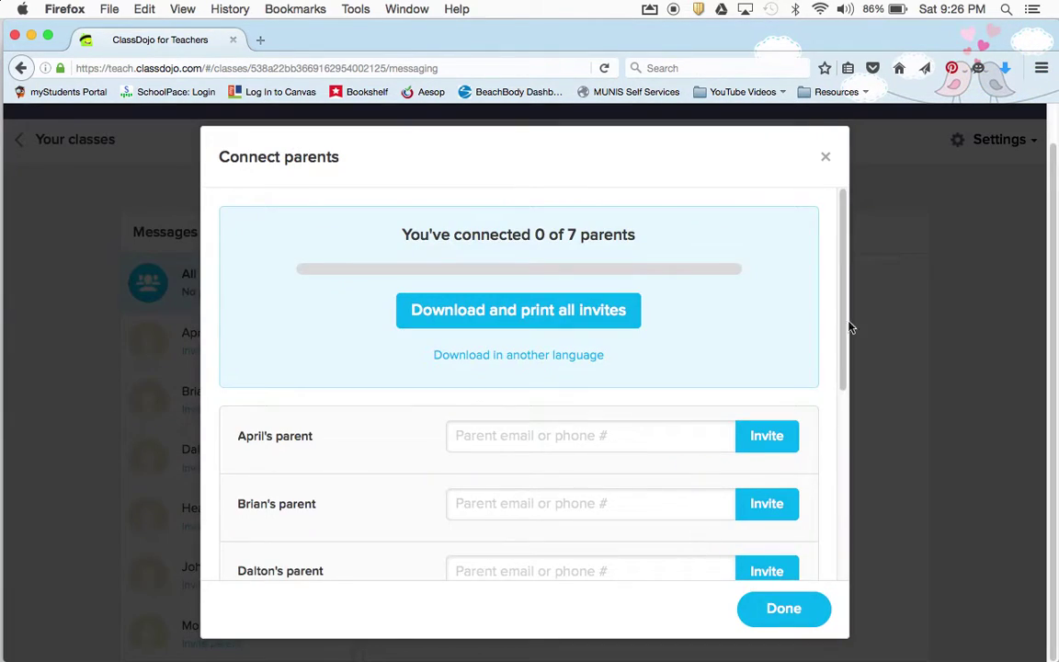
left_click(1006, 70)
left_click(781, 110)
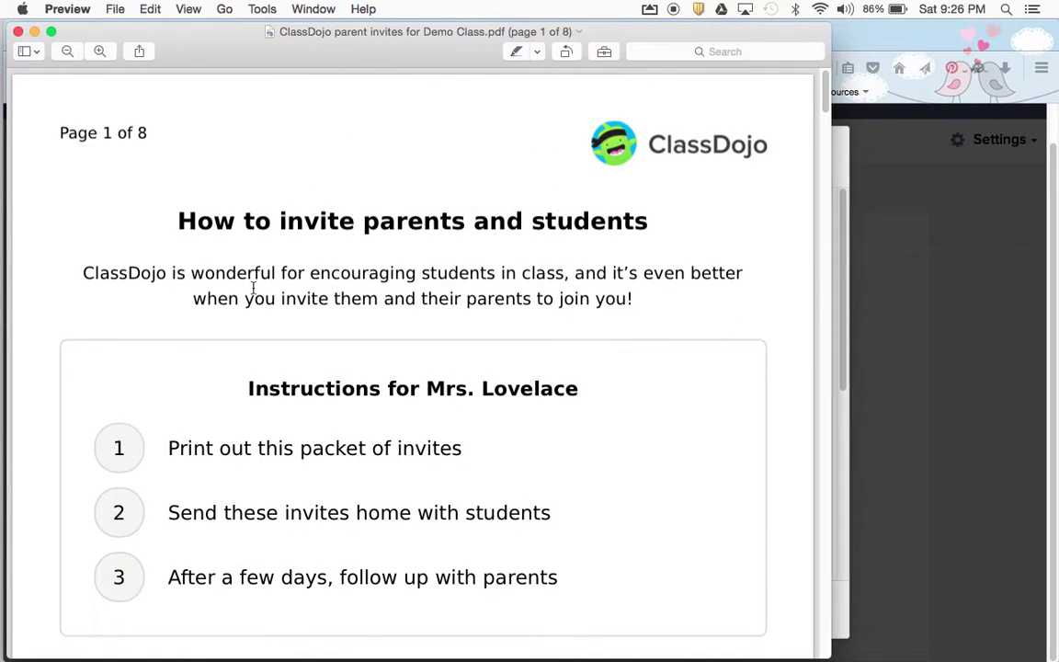
scroll(129, 293, "down", 2)
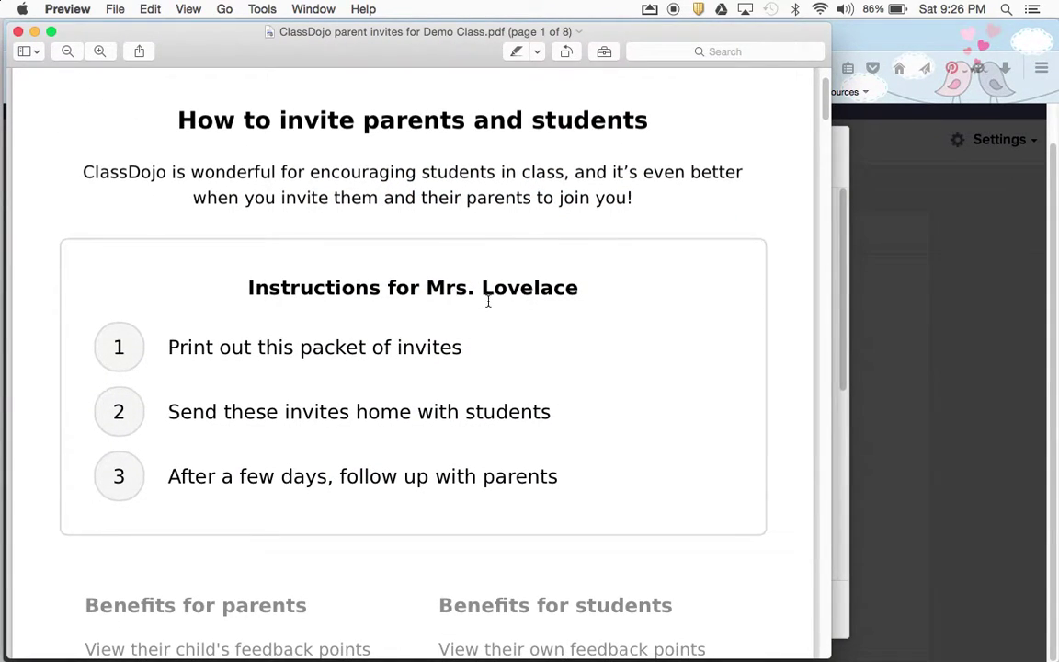
scroll(556, 357, "down", 3)
scroll(560, 360, "down", 20)
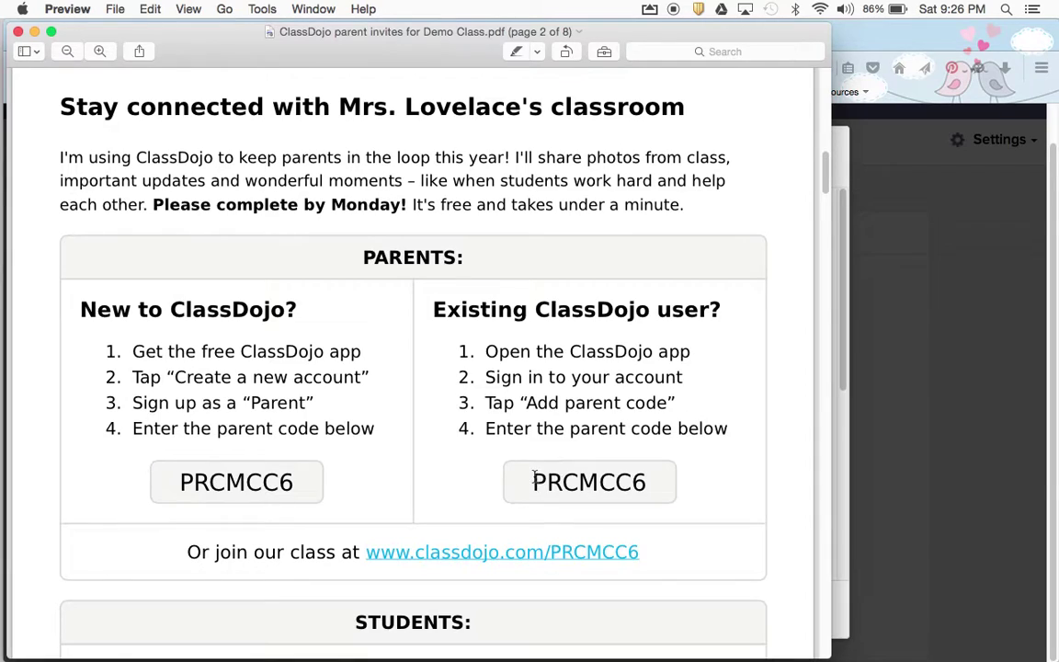
scroll(608, 482, "down", 5)
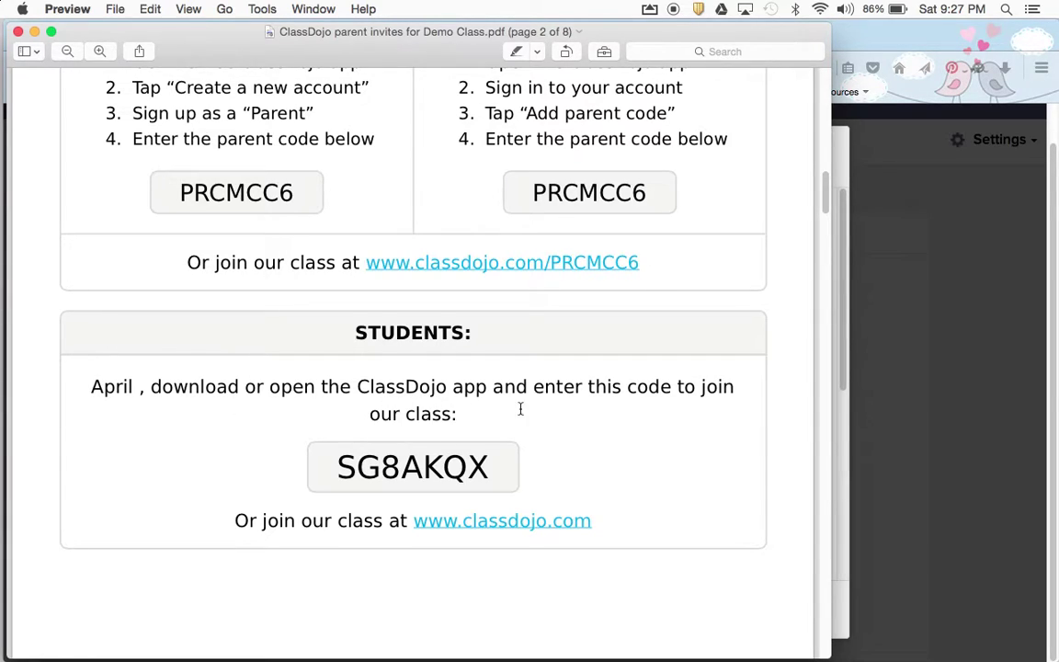
scroll(669, 358, "down", 2)
scroll(485, 232, "up", 3)
scroll(466, 186, "down", 8)
scroll(454, 272, "down", 3)
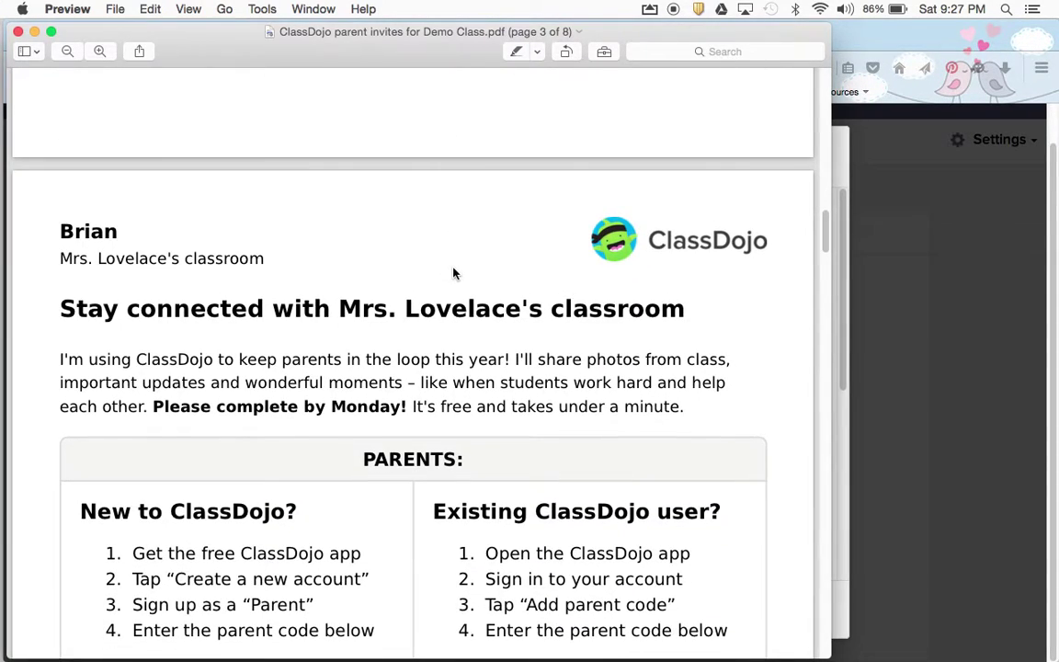
left_click_drag(67, 235, 106, 232)
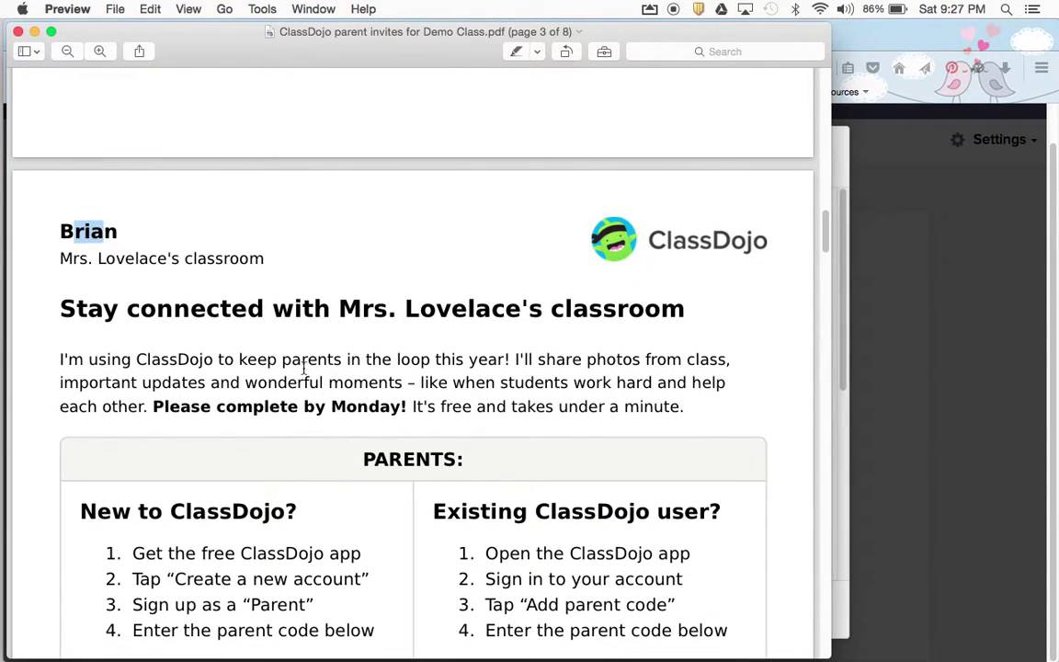
scroll(302, 365, "down", 3)
left_click(303, 368)
scroll(303, 367, "down", 15)
scroll(303, 367, "up", 6)
scroll(303, 368, "up", 7)
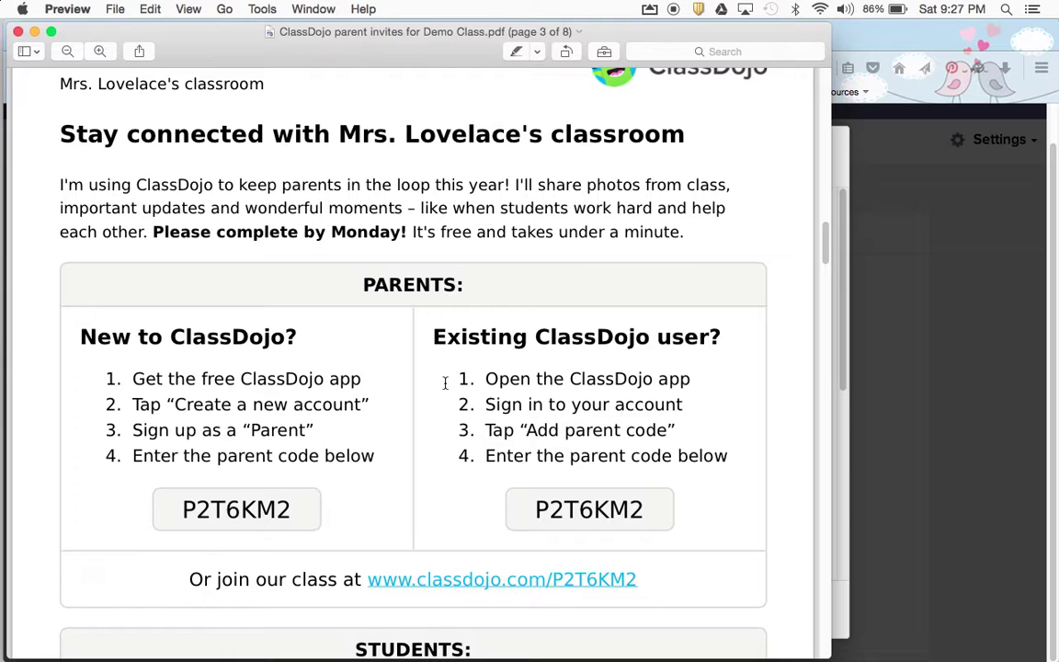
scroll(445, 382, "down", 15)
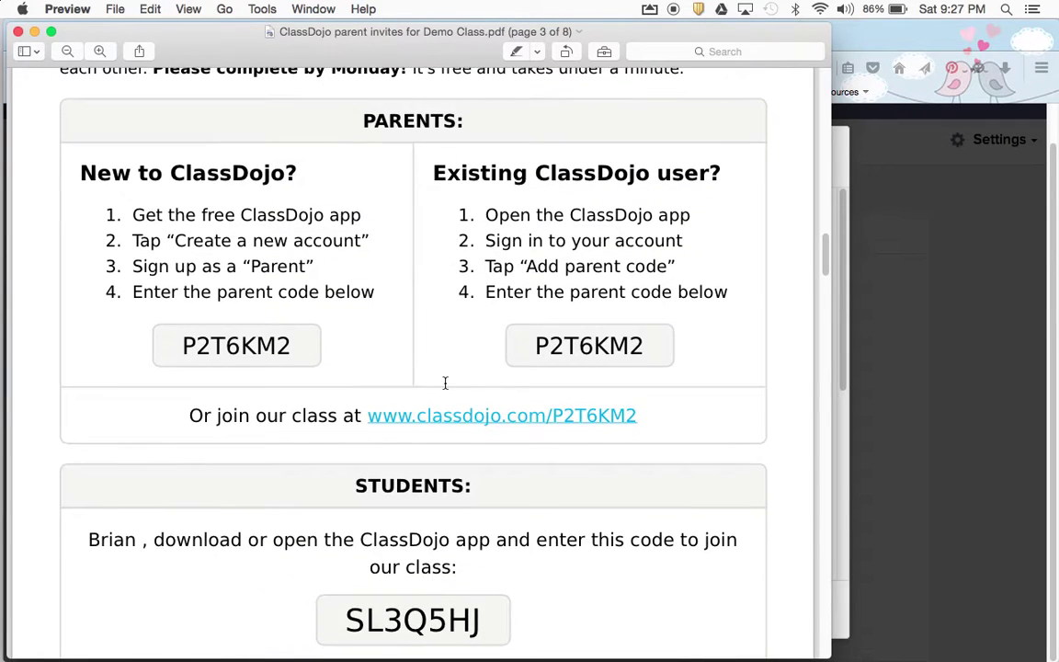
scroll(445, 382, "down", 3)
scroll(445, 382, "up", 20)
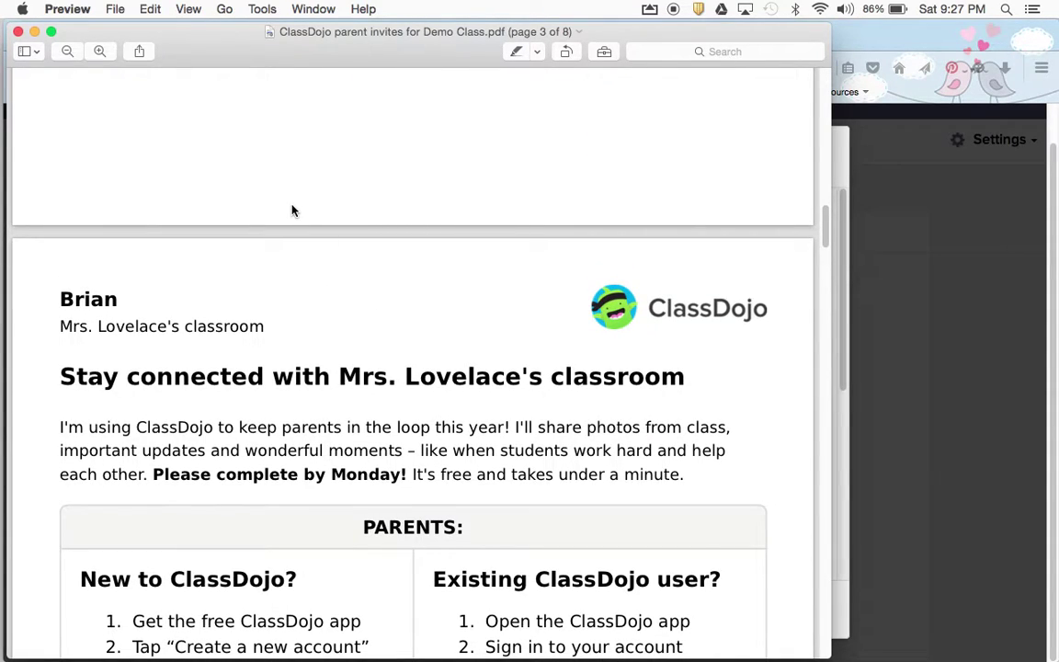
Close the invites PDF, return to the browser, and click Done on Connect parents
left_click(17, 31)
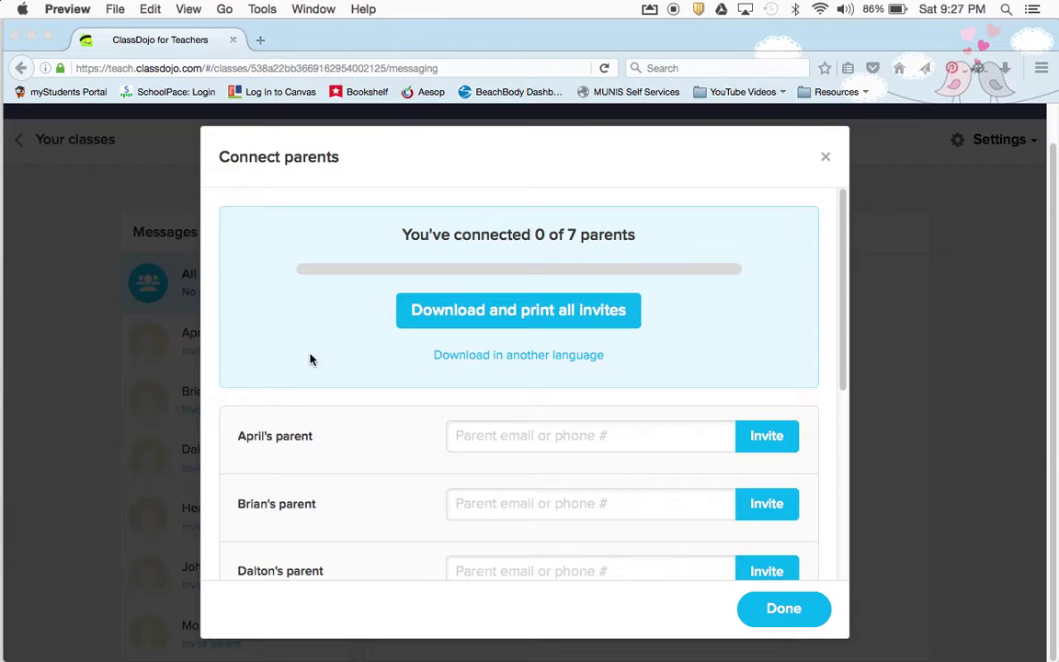
left_click(275, 437)
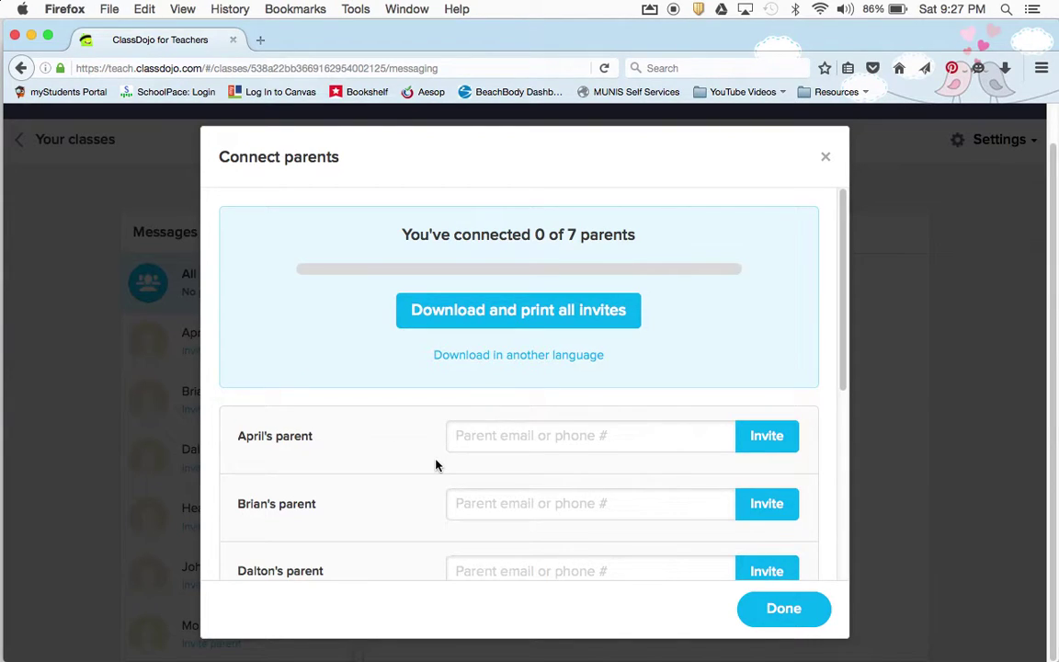
left_click(484, 431)
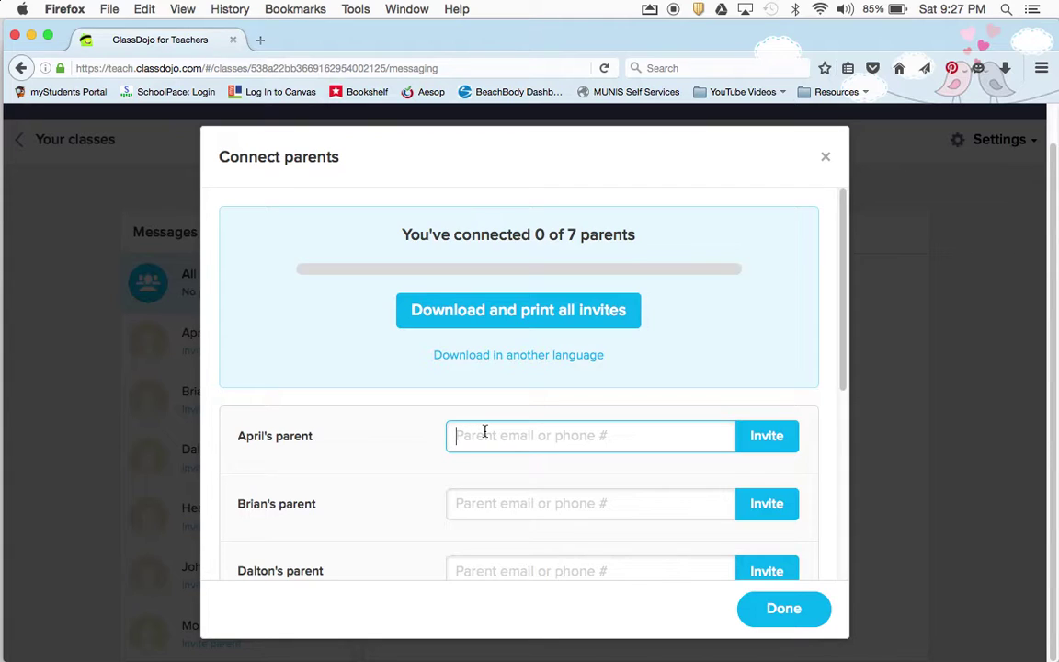
left_click(784, 608)
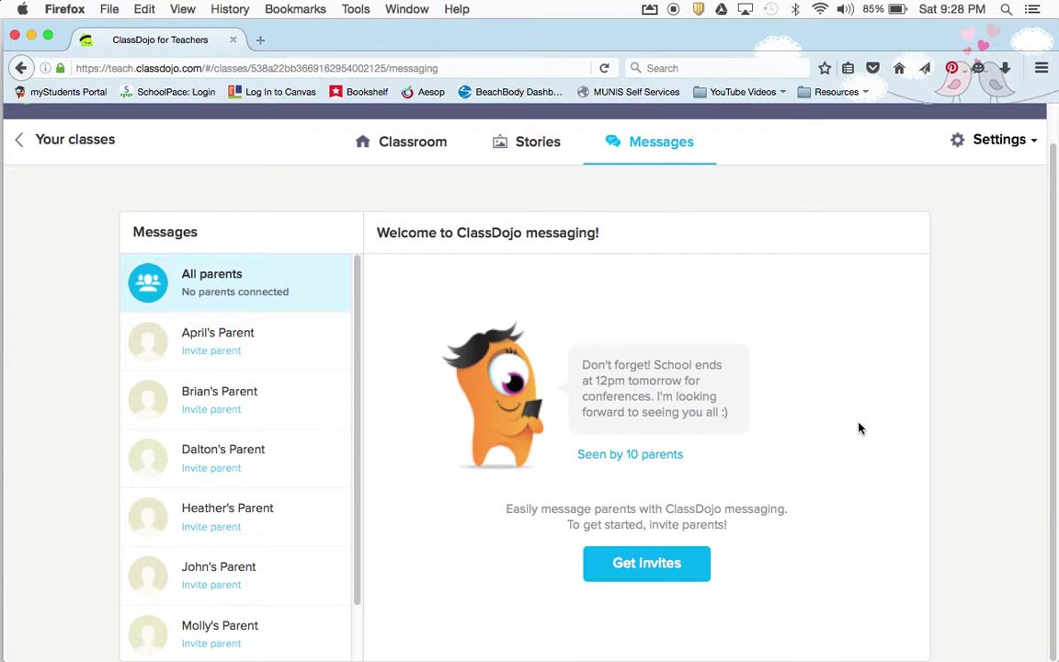
scroll(848, 331, "up", 1)
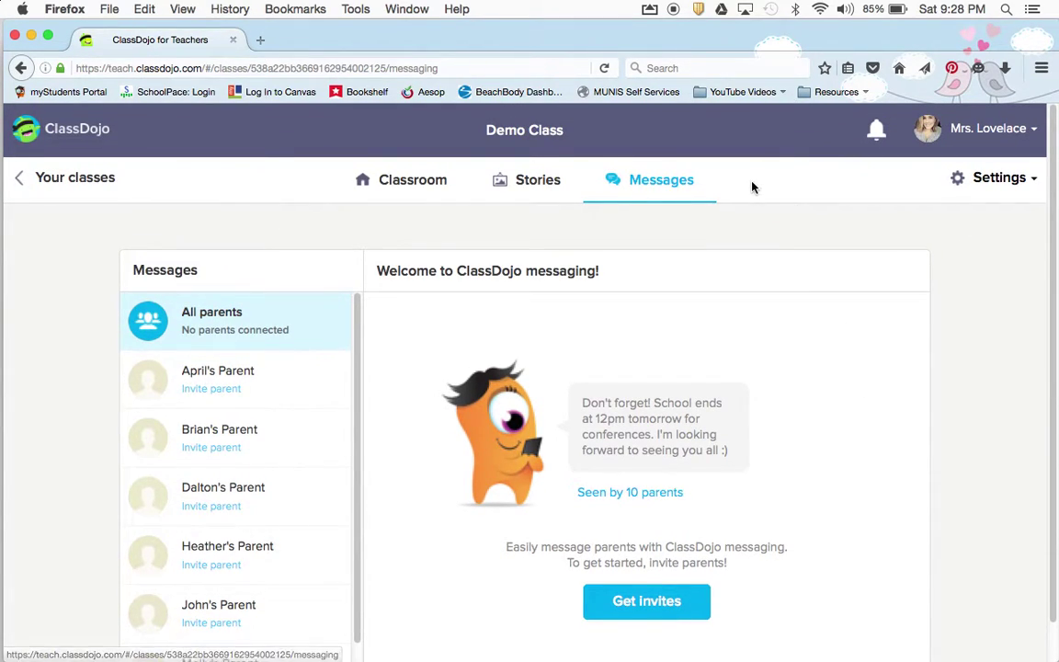
Check the Parents tab in the Demo Class editor, close it, and open the account dropdown
left_click(1006, 180)
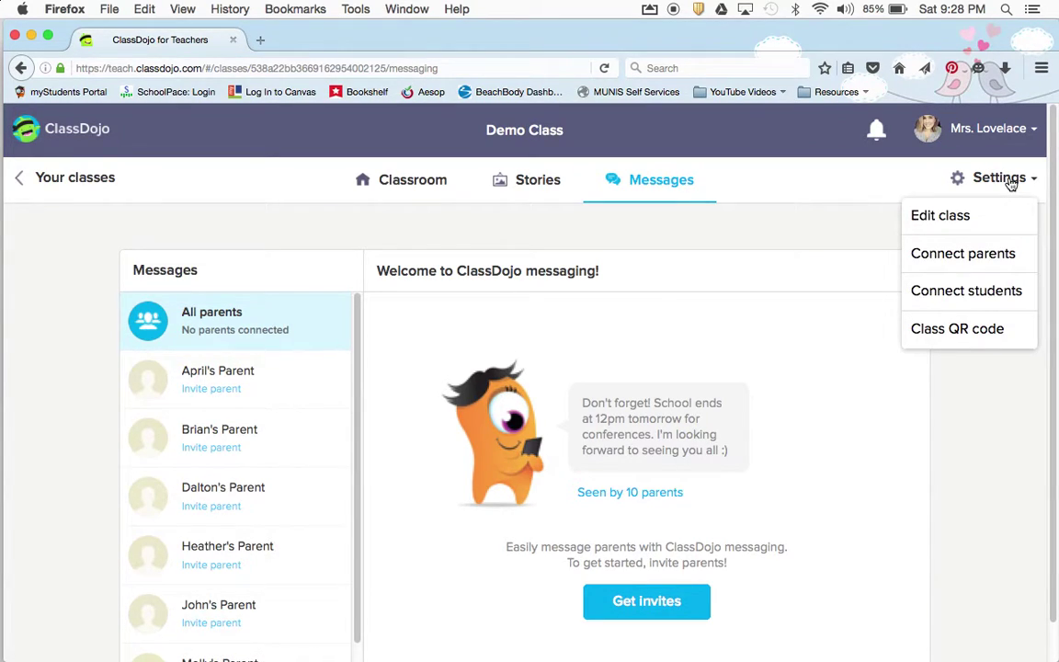
left_click(954, 212)
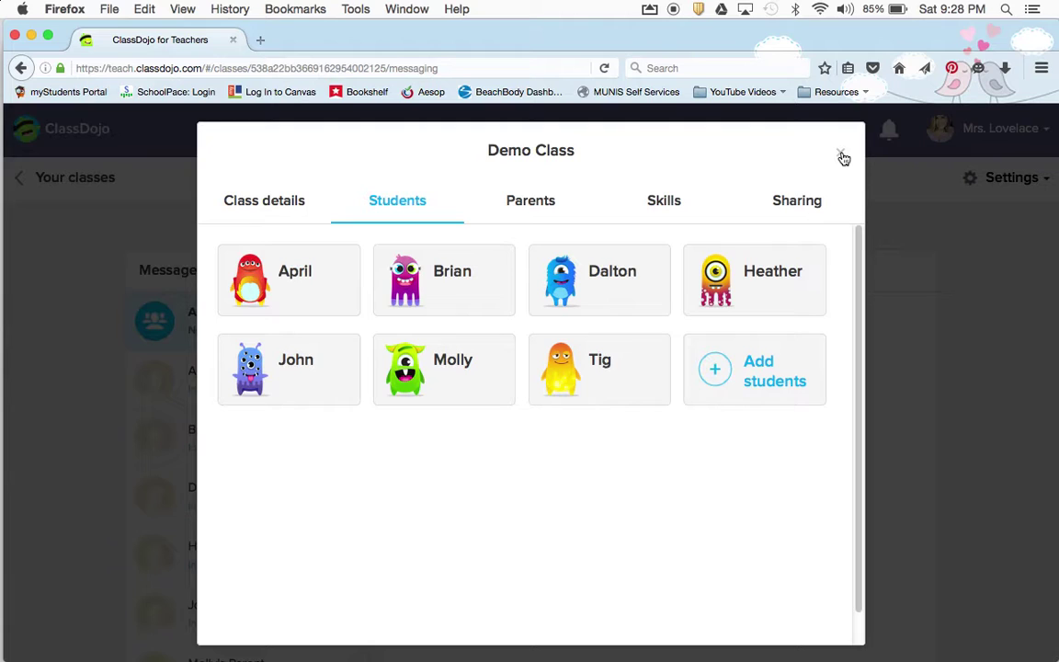
left_click(531, 201)
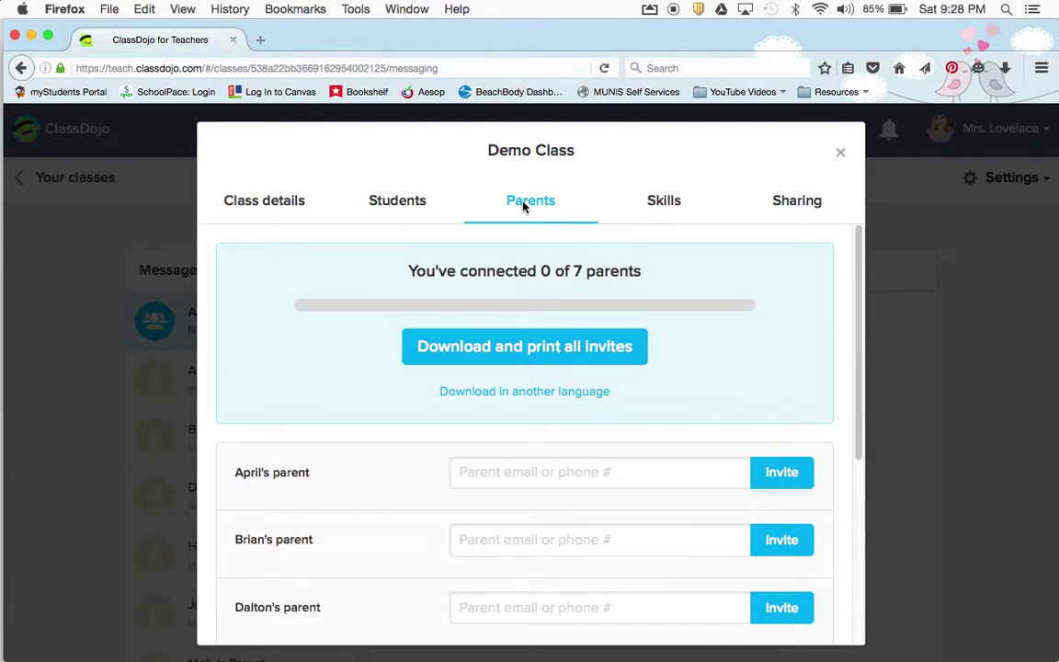
scroll(640, 354, "down", 5)
scroll(642, 357, "up", 5)
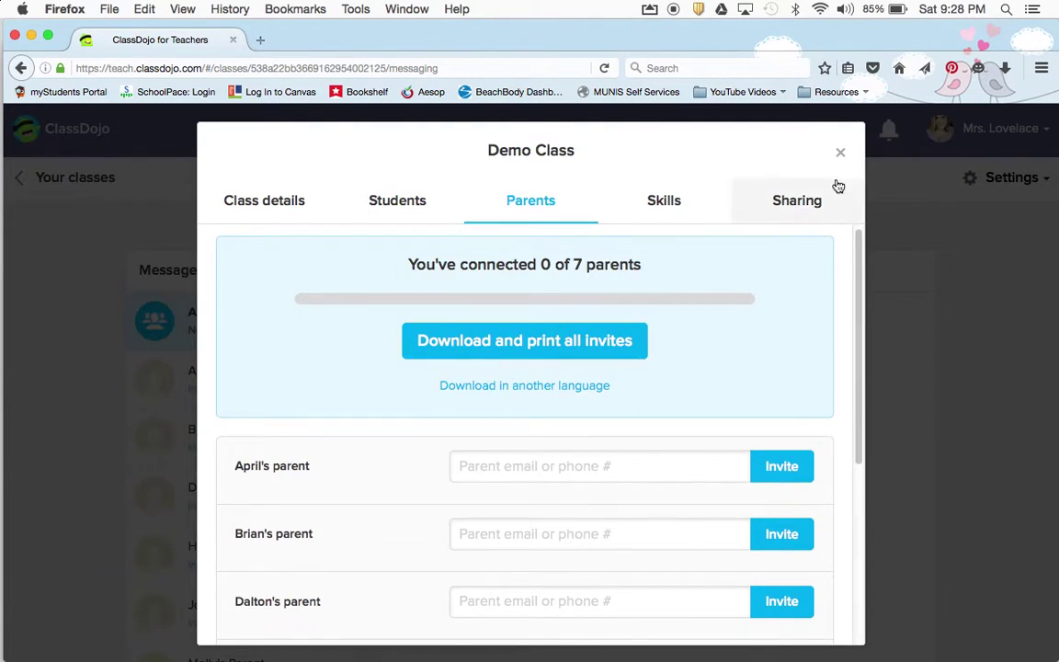
left_click(839, 153)
left_click(936, 123)
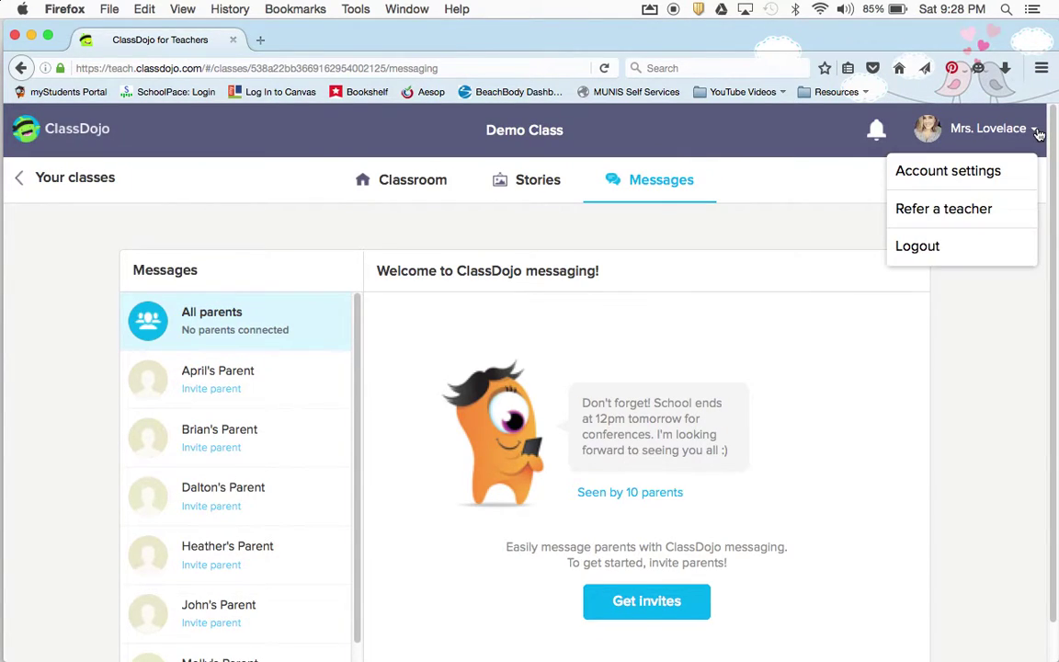
In Messaging account settings, switch quiet hours on starting at 5:00 pm
left_click(993, 171)
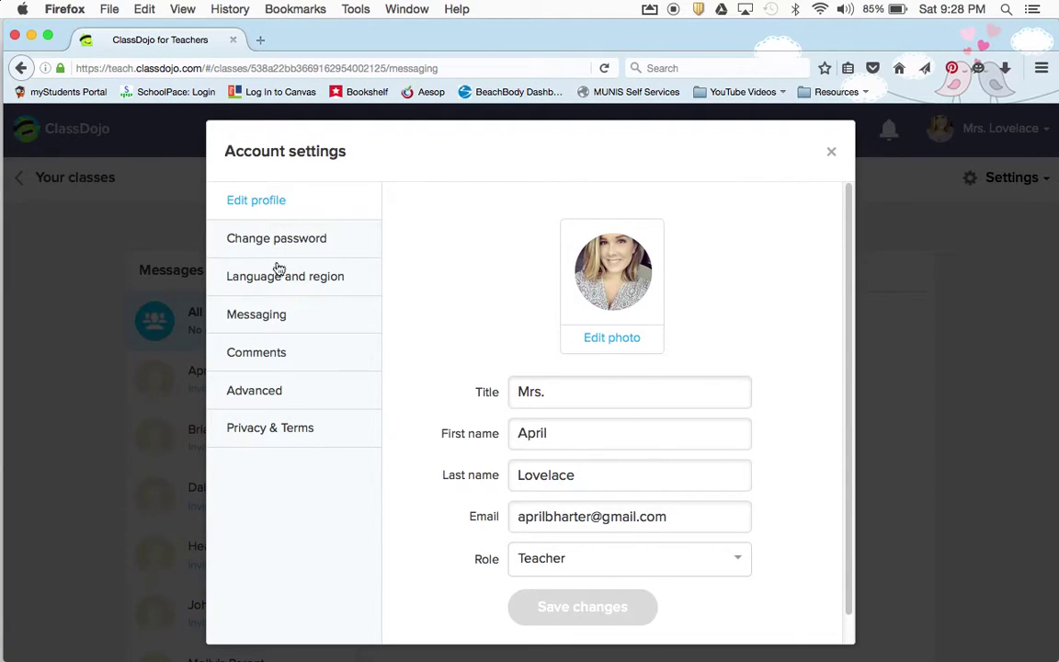
left_click(273, 313)
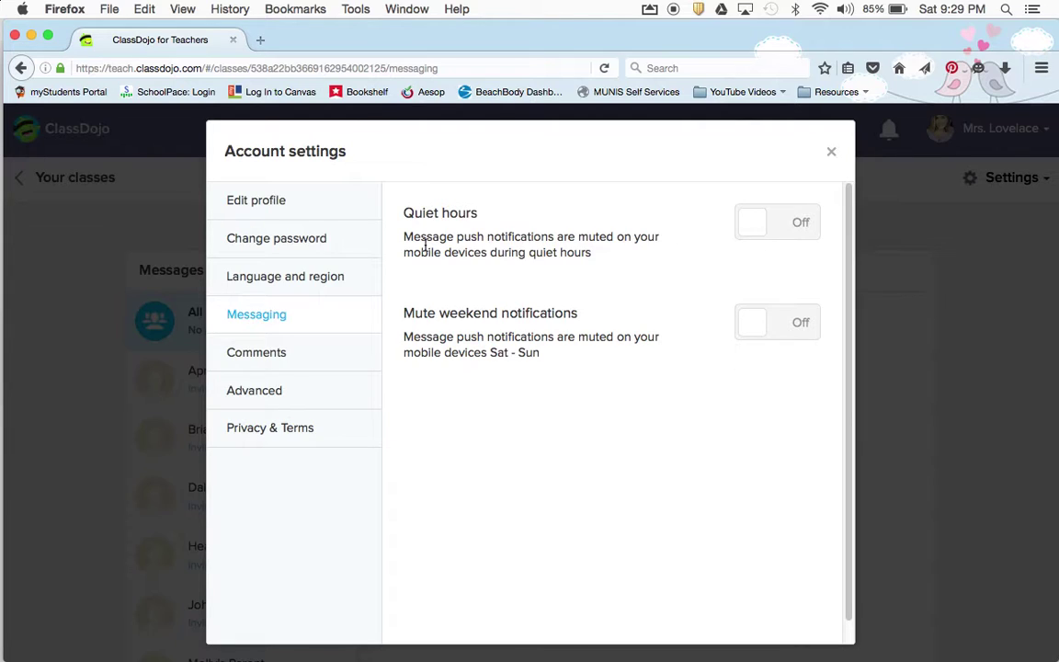
left_click(751, 227)
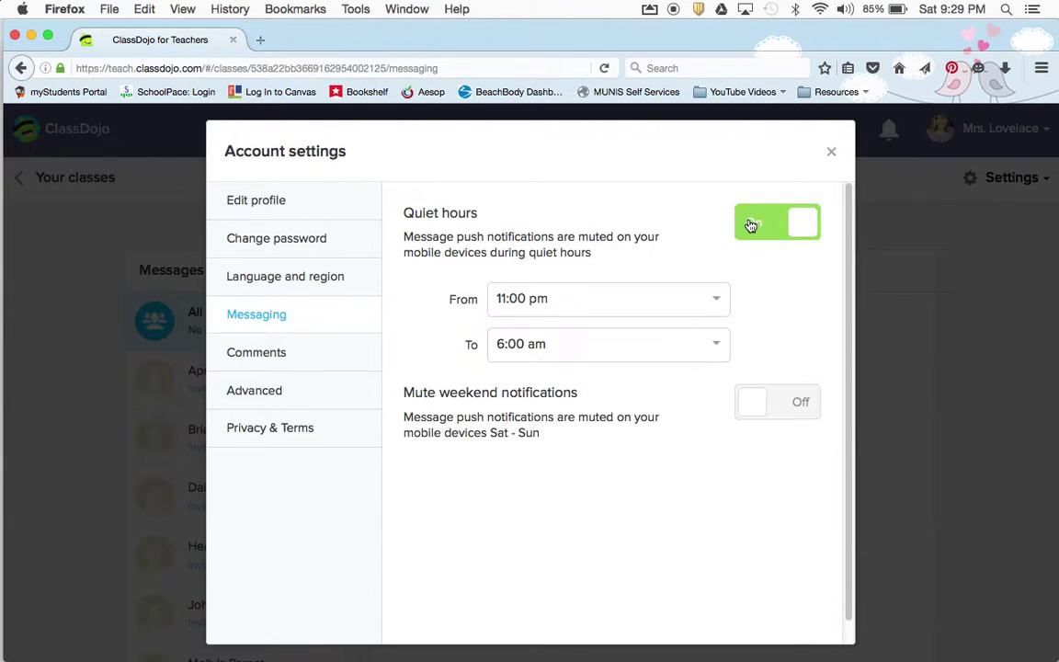
left_click(581, 303)
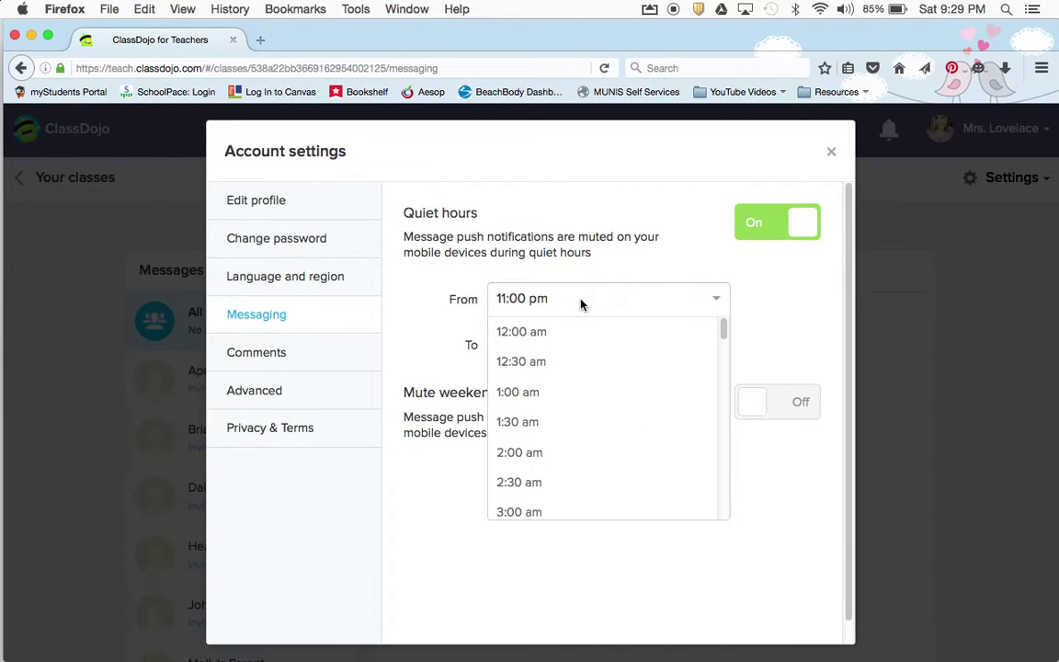
scroll(576, 472, "down", 12)
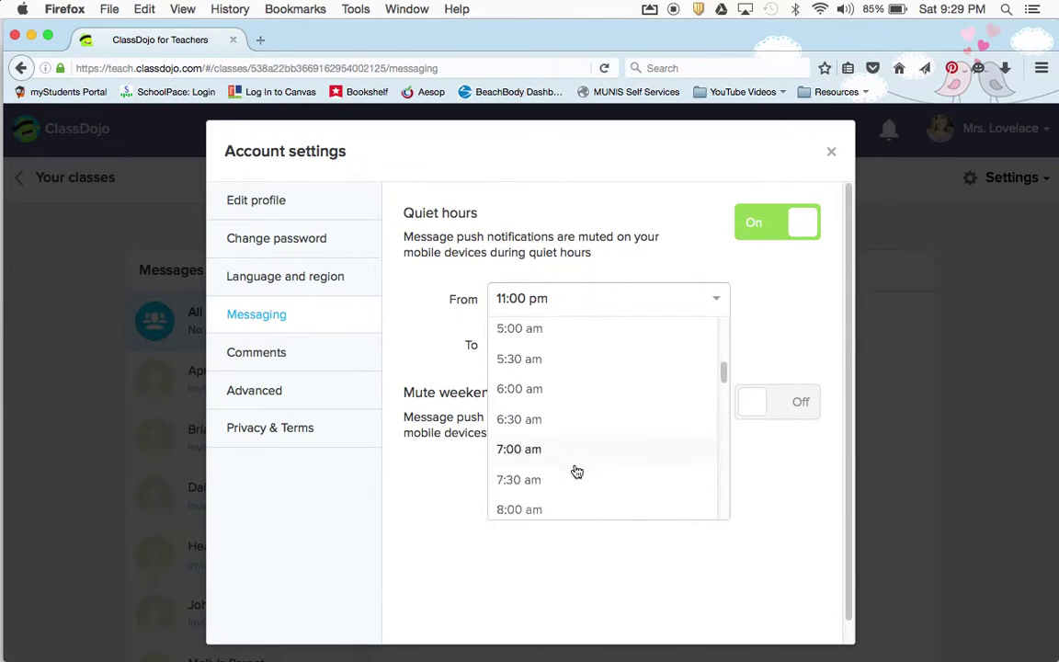
scroll(576, 472, "down", 4)
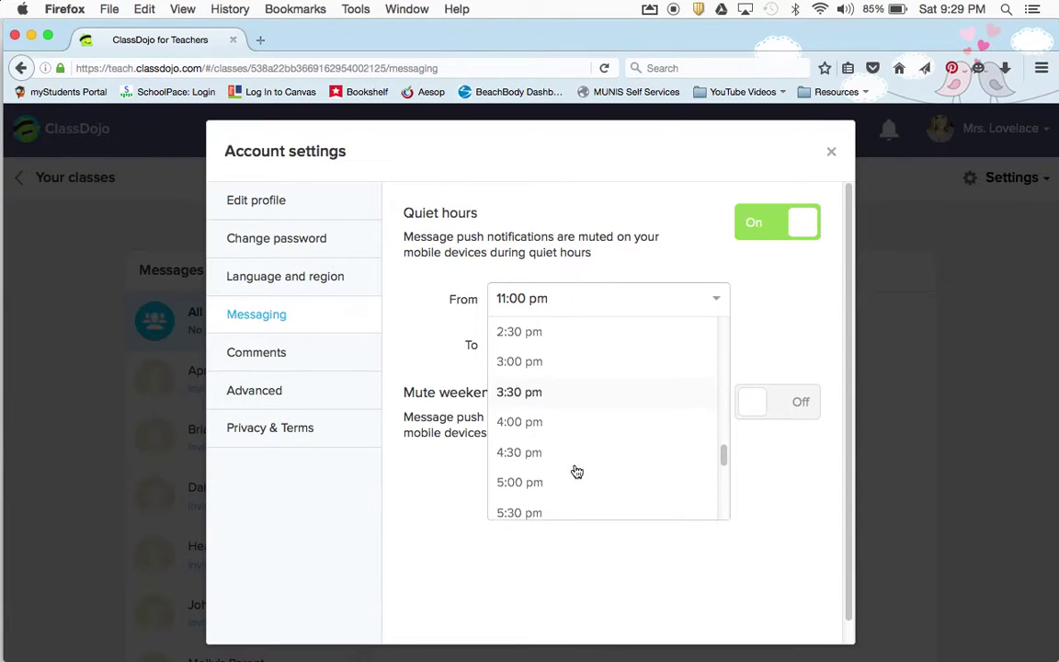
left_click(558, 434)
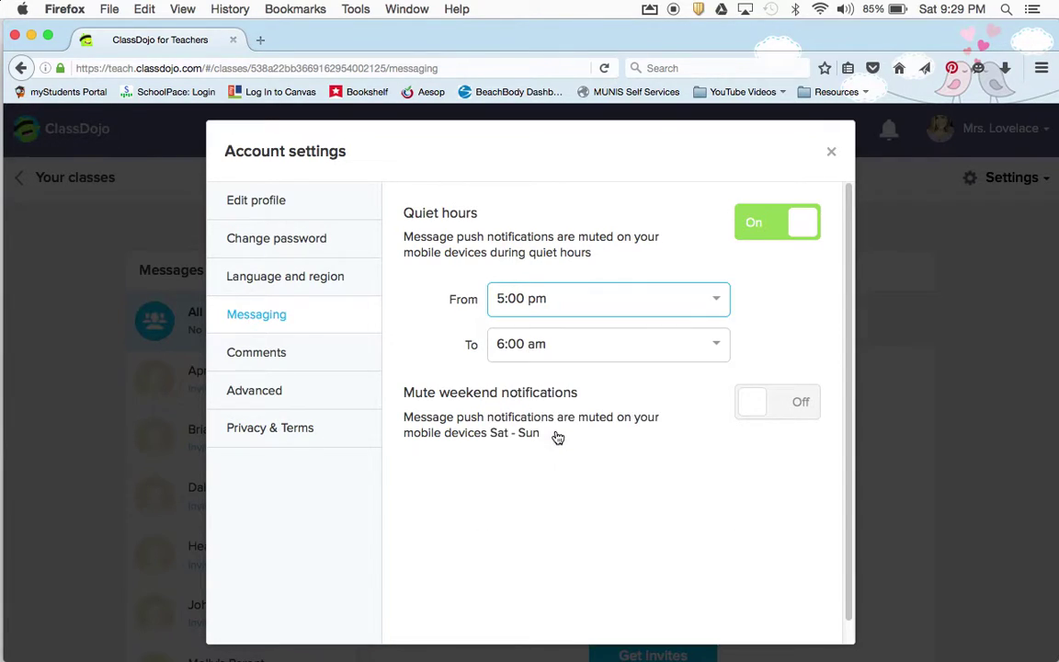
End quiet hours at 7:00 am, keep the 5:00 pm start, and mute weekend notifications
left_click(565, 344)
scroll(574, 484, "down", 5)
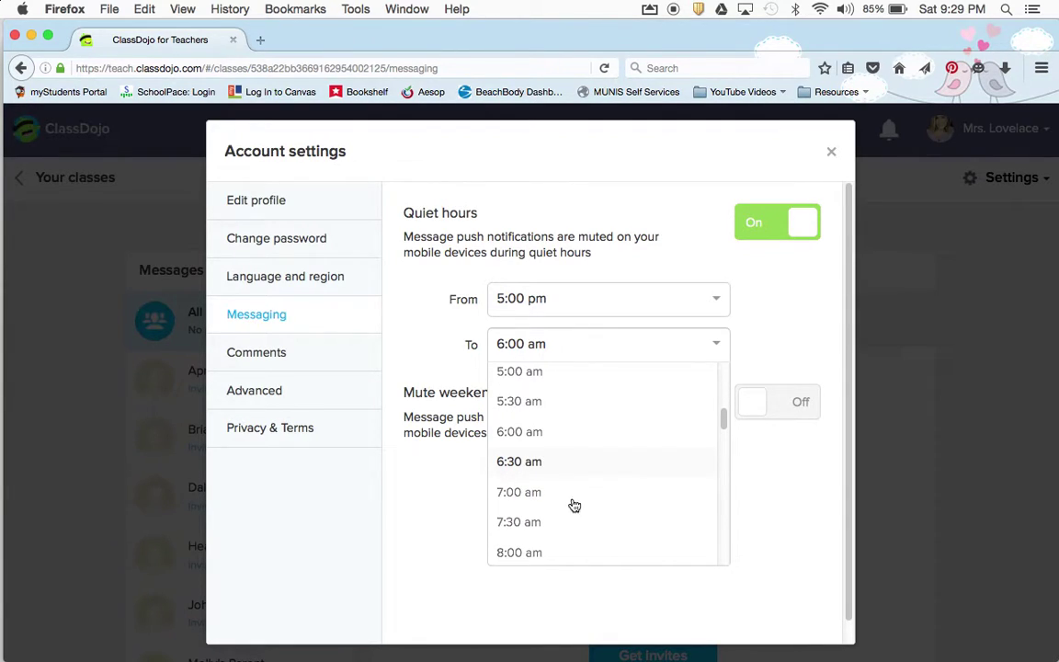
left_click(520, 493)
left_click(604, 502)
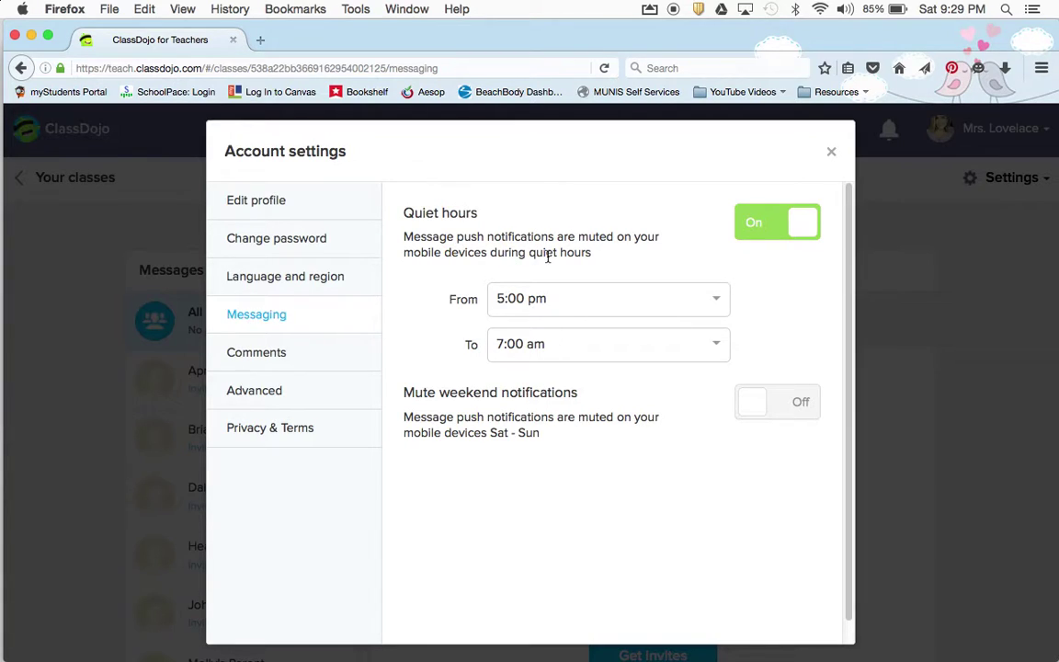
left_click(535, 301)
left_click(756, 405)
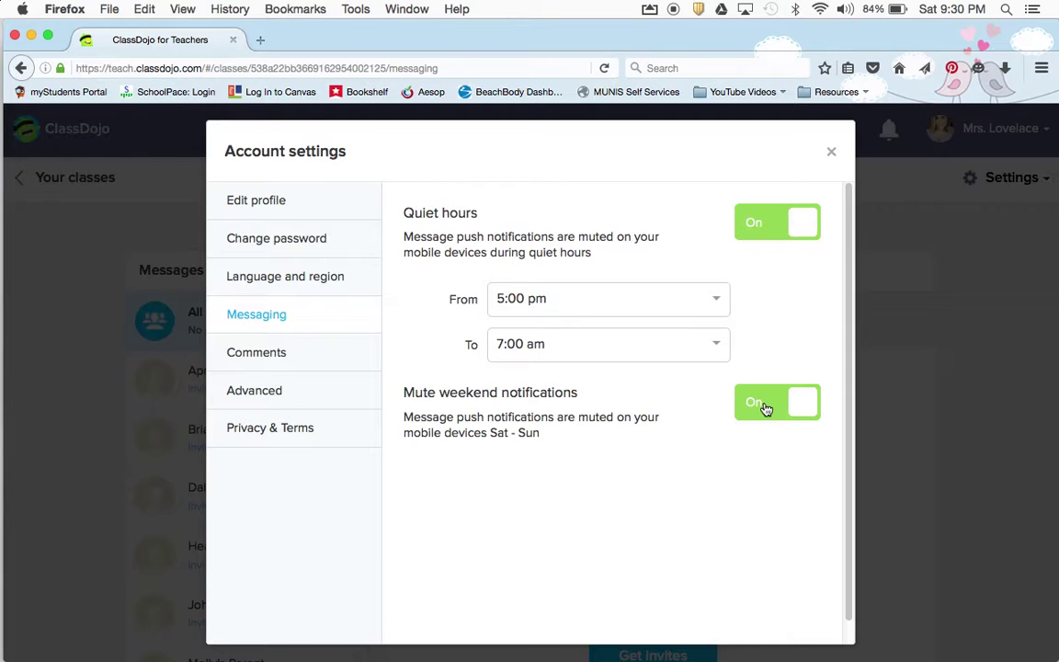
Switch Class Story comments off, confirm, turn them back on, then show Advanced settings
left_click(266, 358)
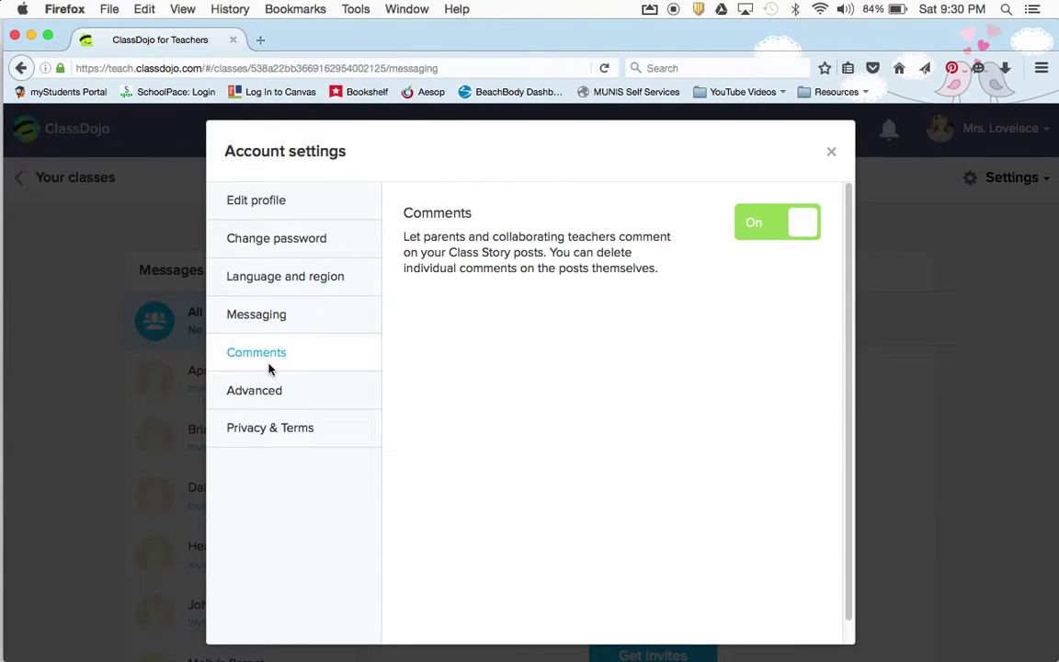
left_click(804, 227)
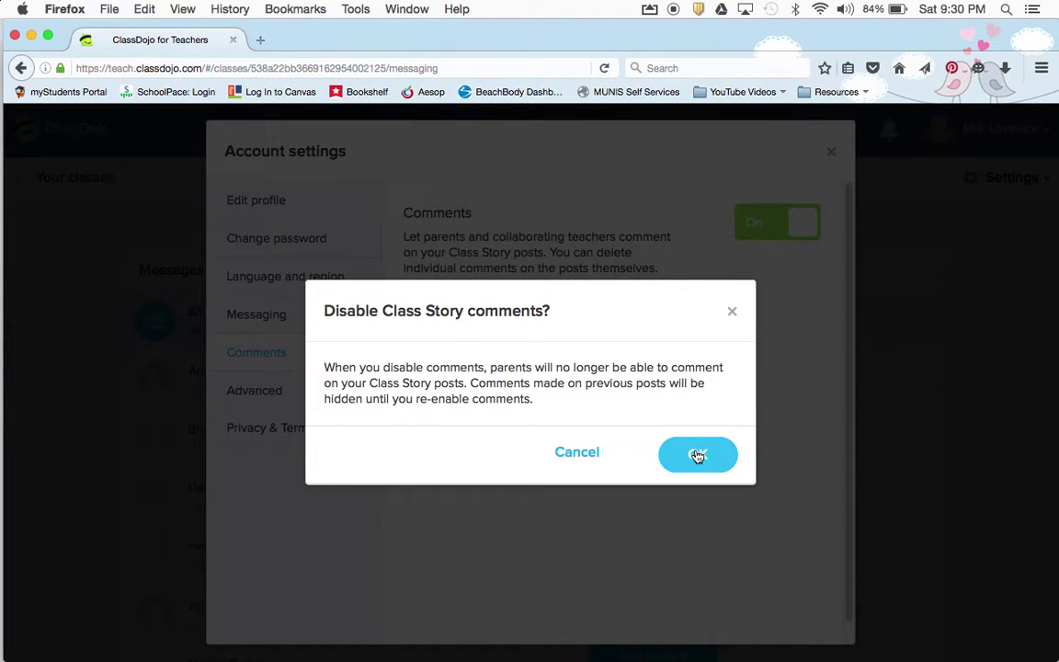
left_click(696, 451)
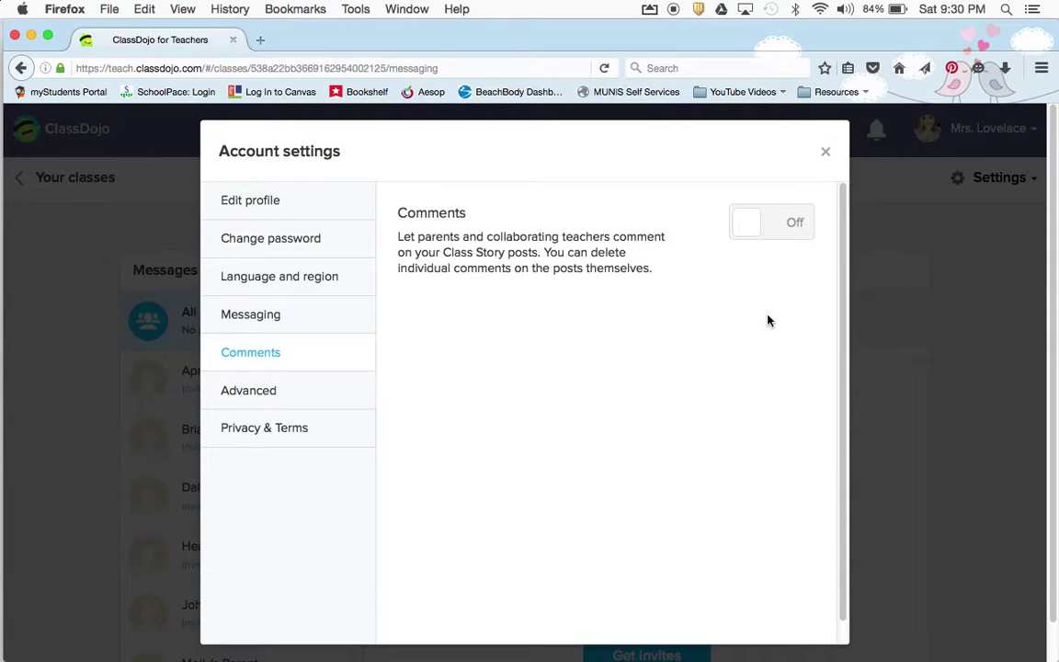
left_click(759, 221)
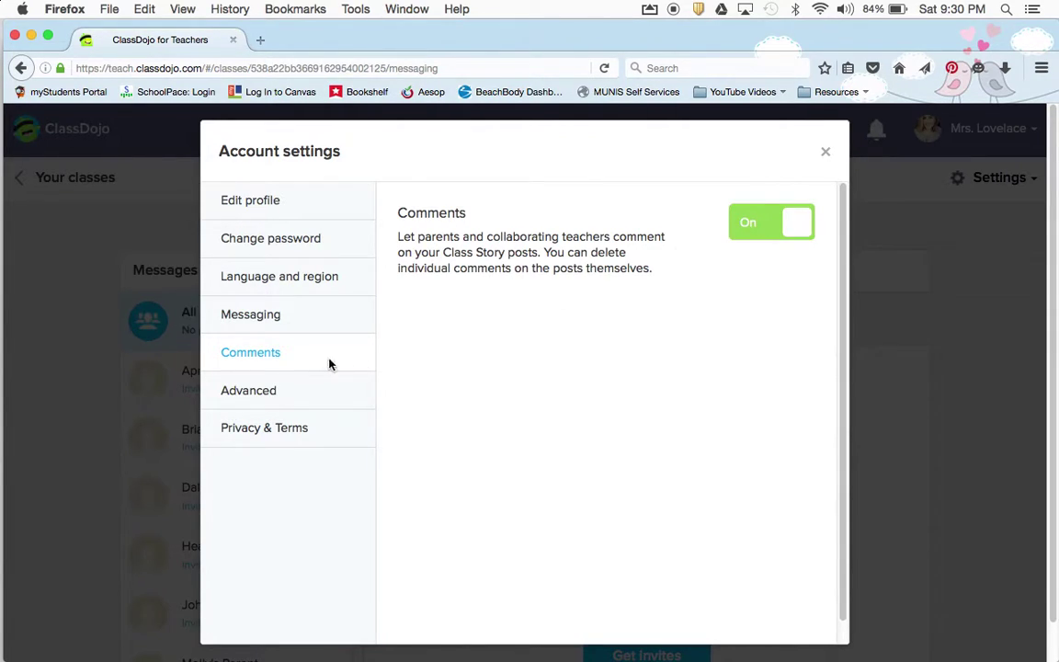
left_click(267, 391)
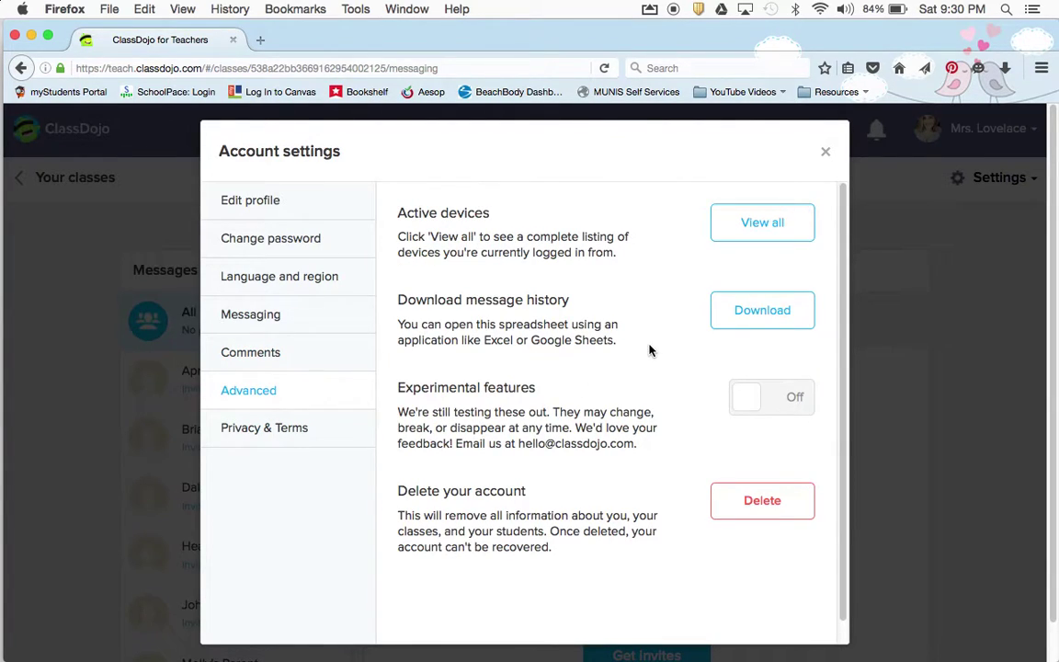
View and close the active devices list, recheck Messaging settings, and close account settings
left_click(745, 235)
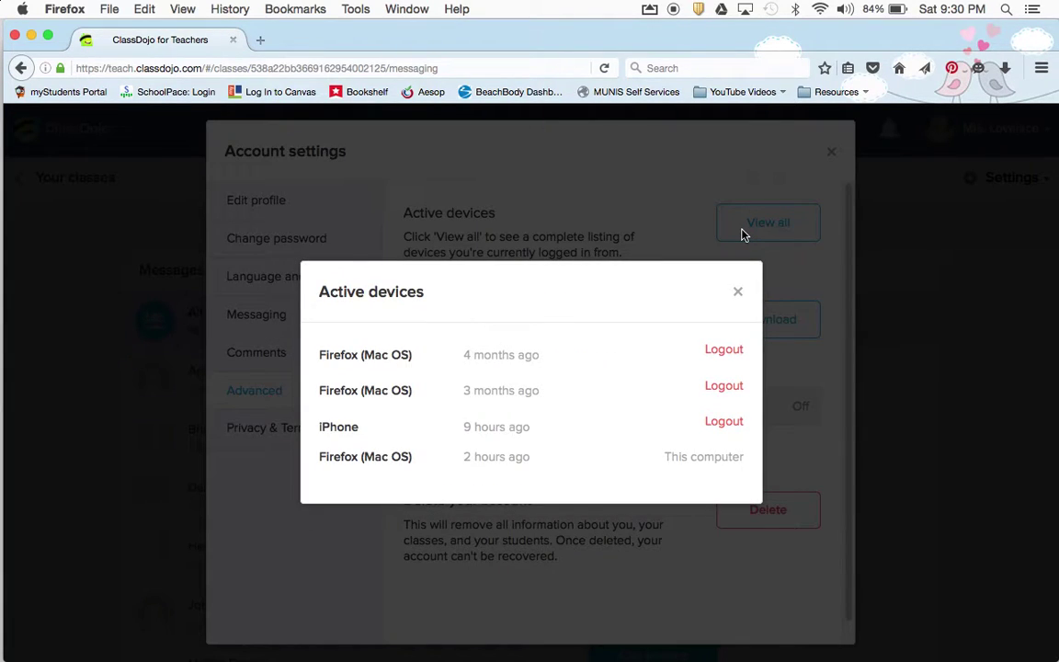
left_click(741, 293)
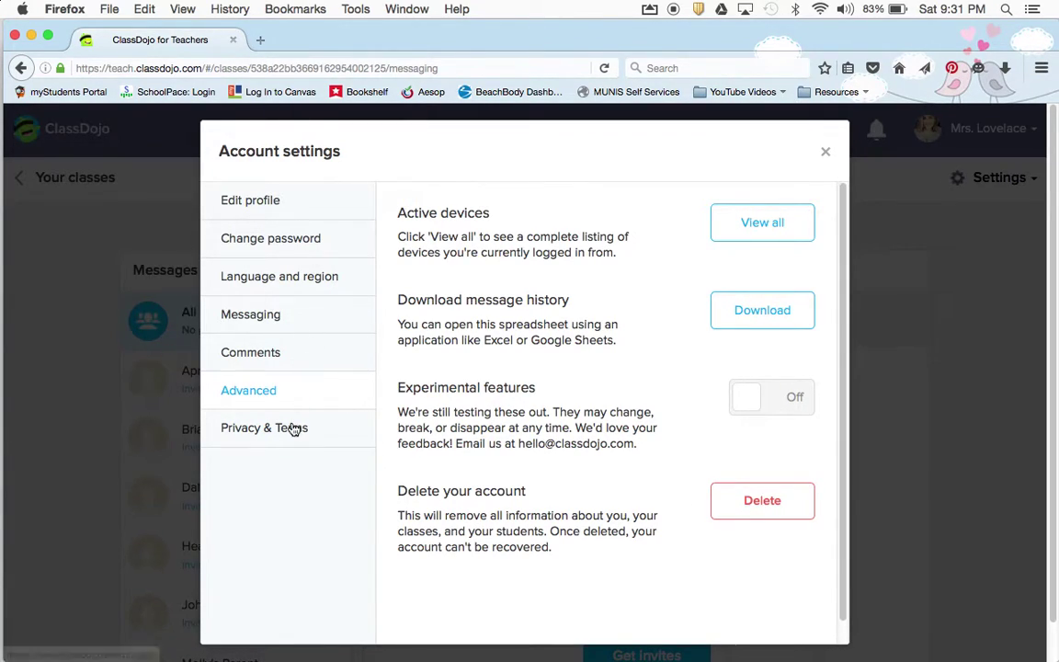
left_click(285, 316)
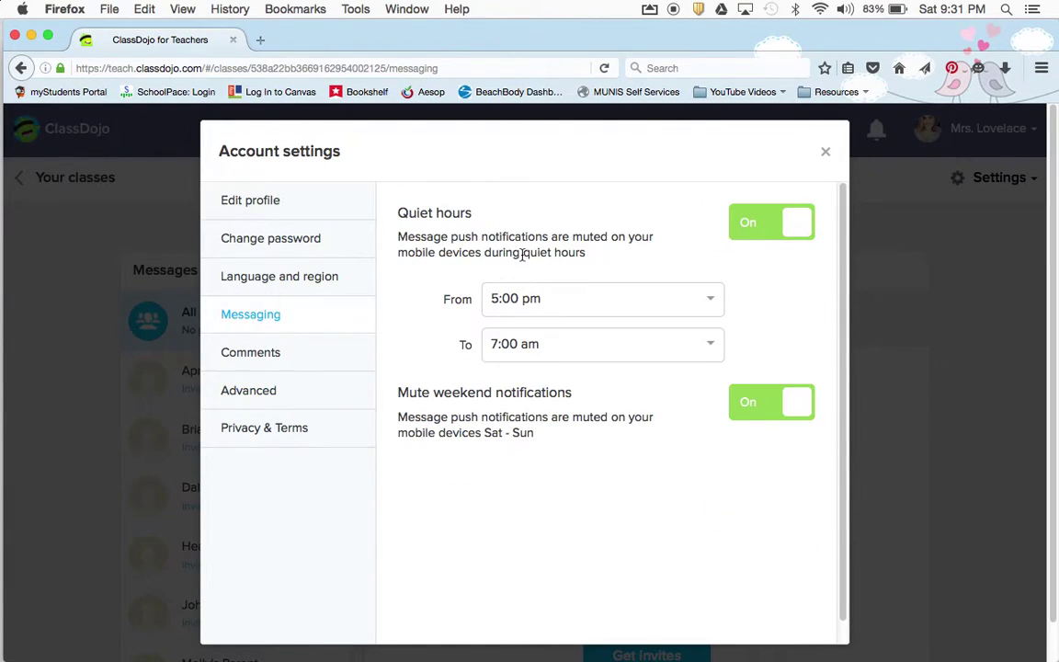
left_click(826, 154)
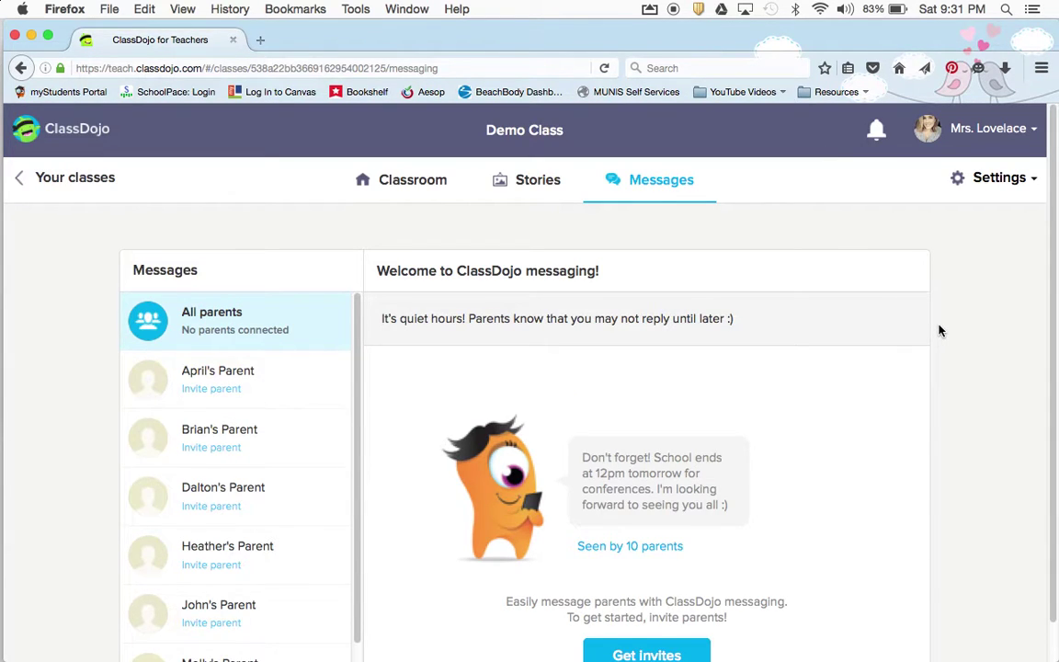
Return to the Demo Class student view and open the Settings gear dropdown
left_click(416, 184)
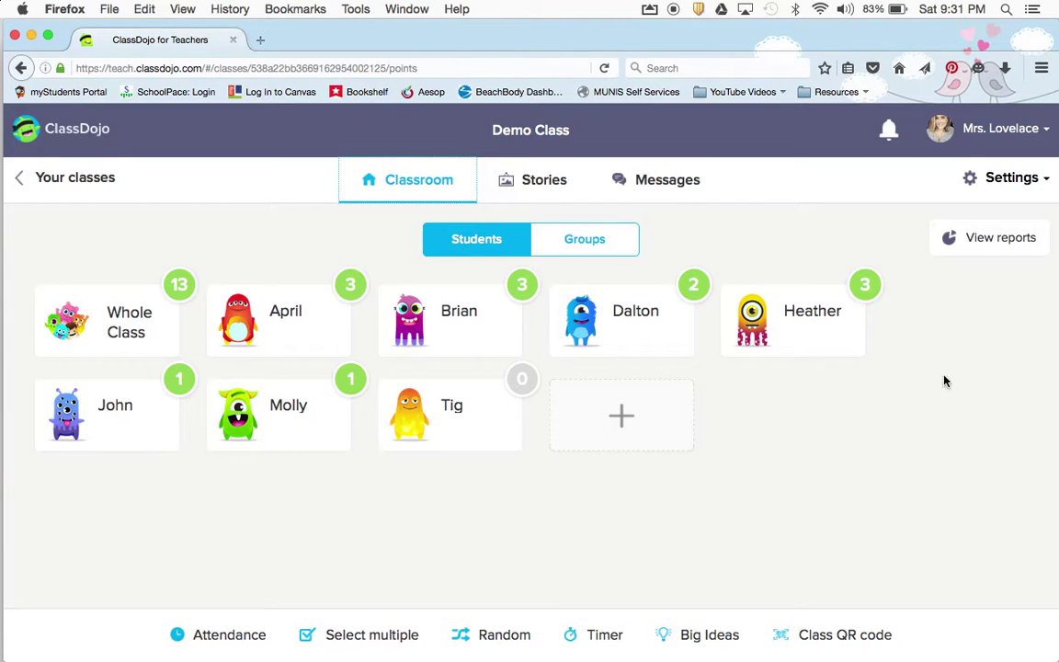
left_click(456, 240)
left_click(978, 190)
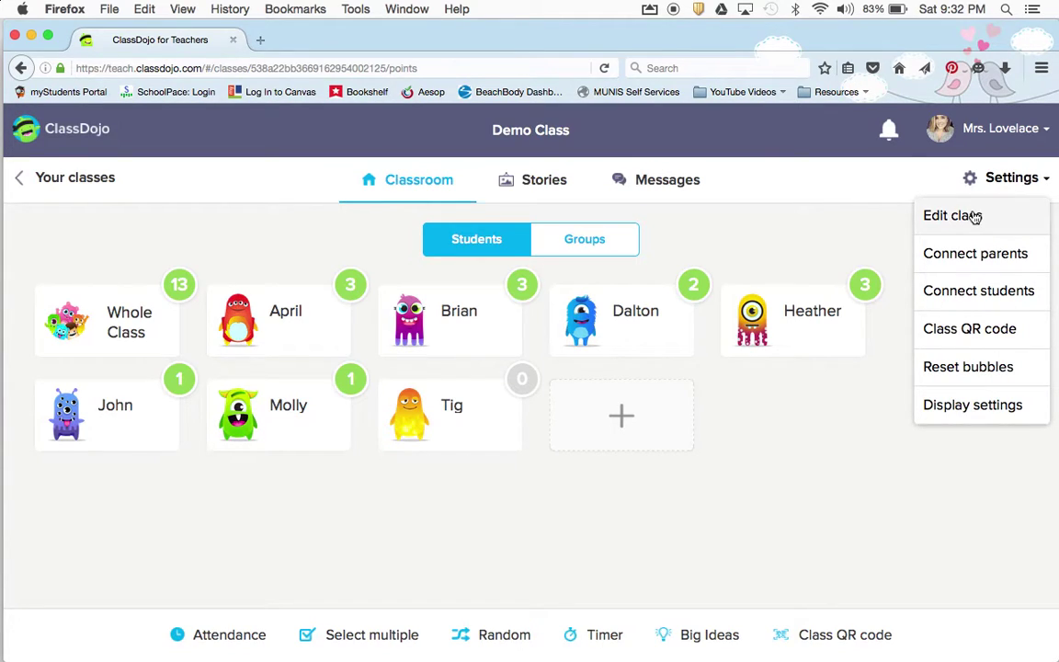
Look through the Demo Class editor's Parents, Skills and Sharing tabs
left_click(974, 215)
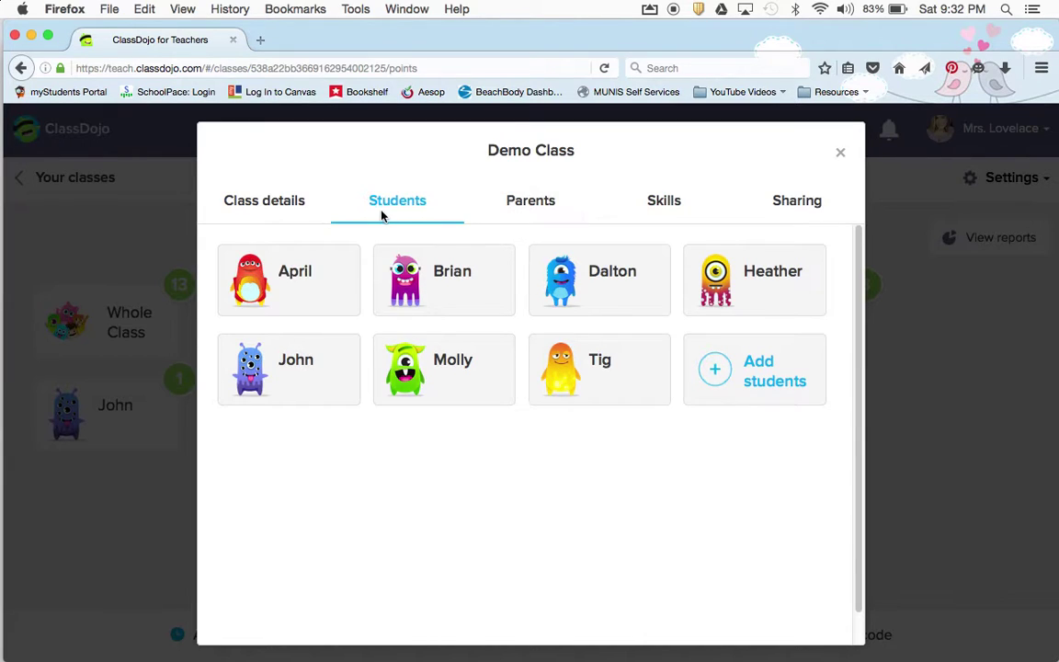
left_click(532, 204)
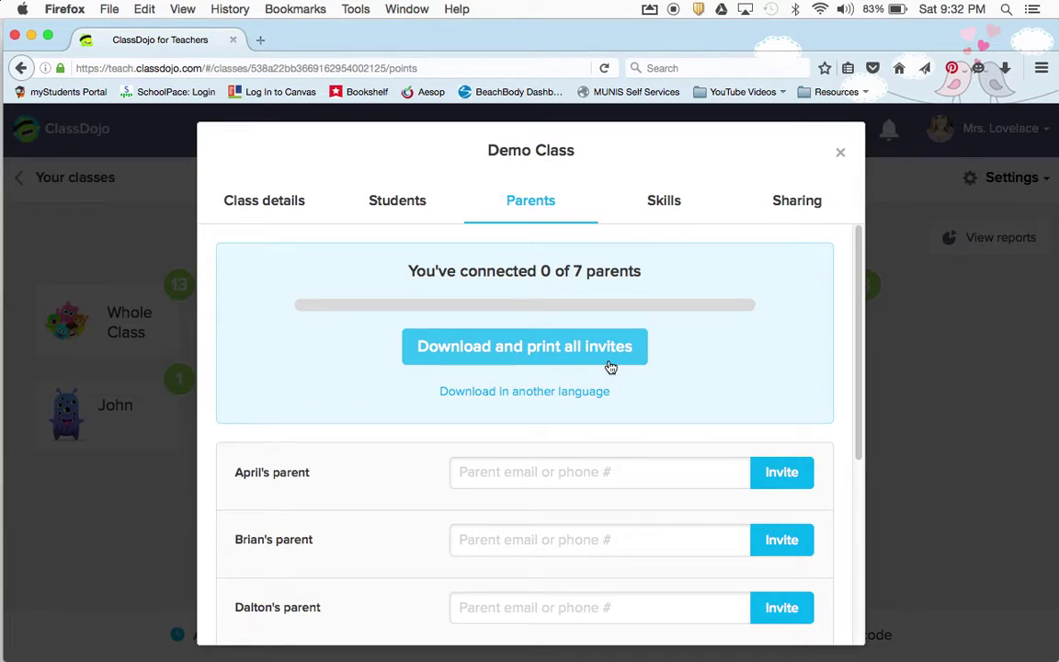
left_click(676, 213)
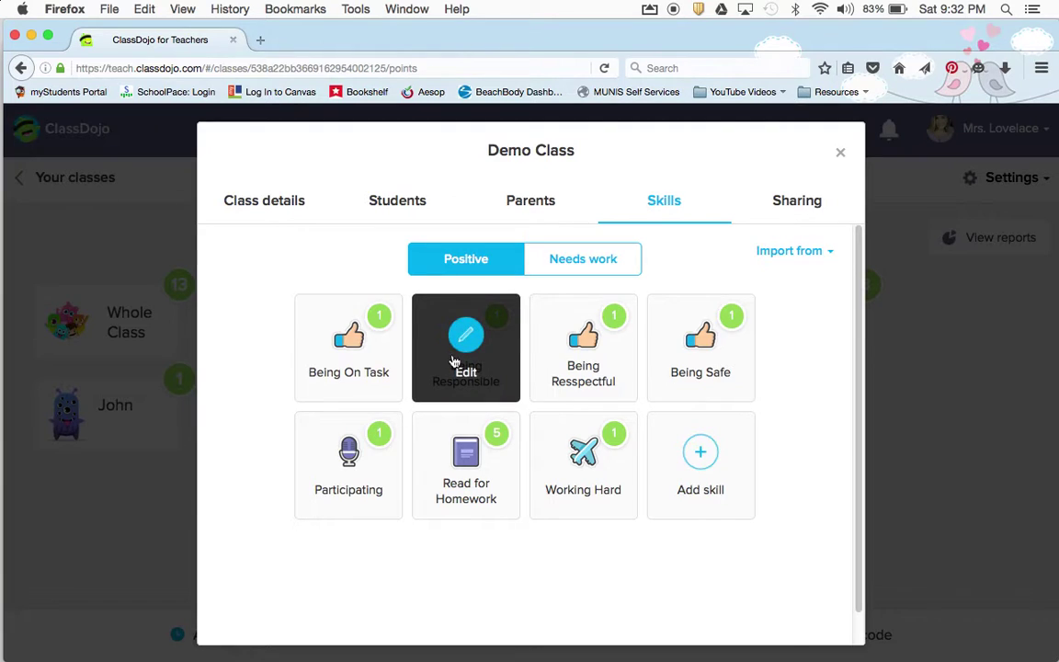
left_click(818, 213)
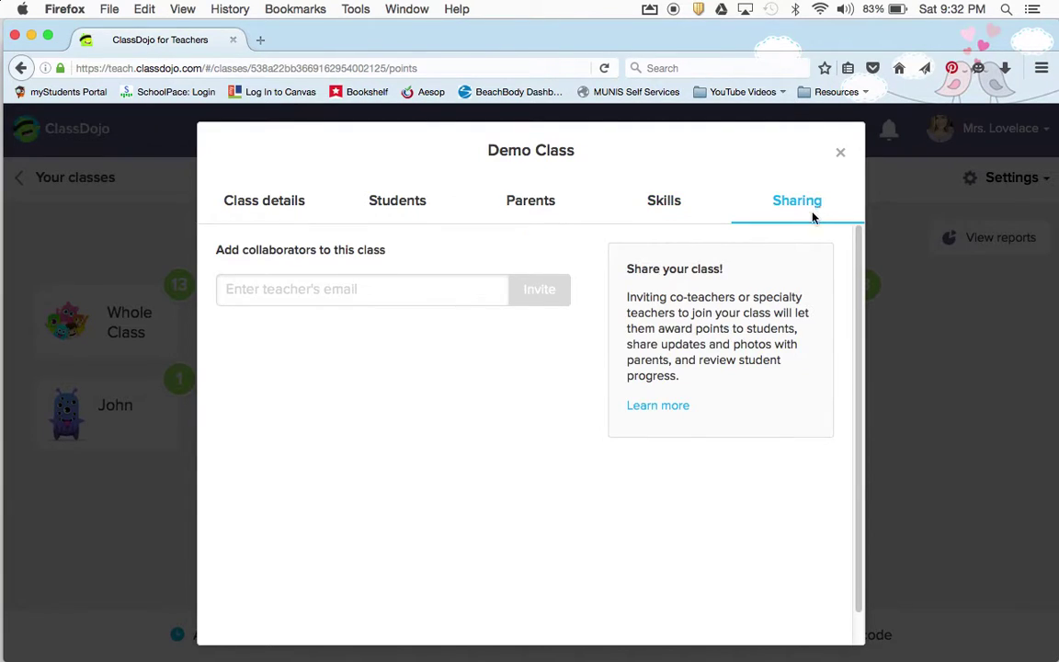
Enter the co-teacher's email address as a collaborator and close the class editor
left_click(305, 288)
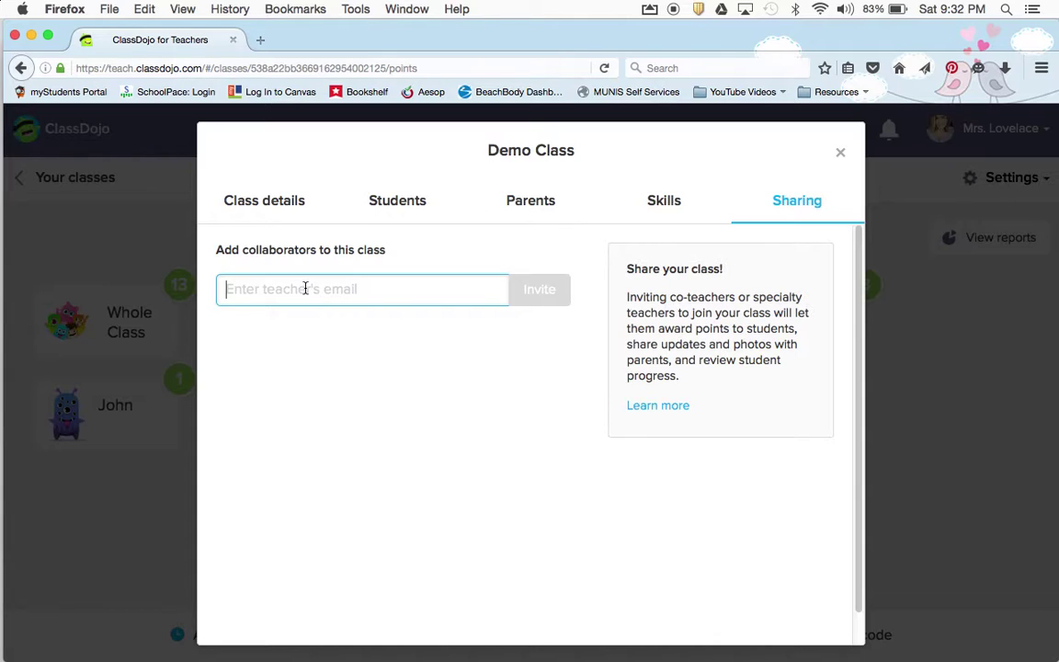
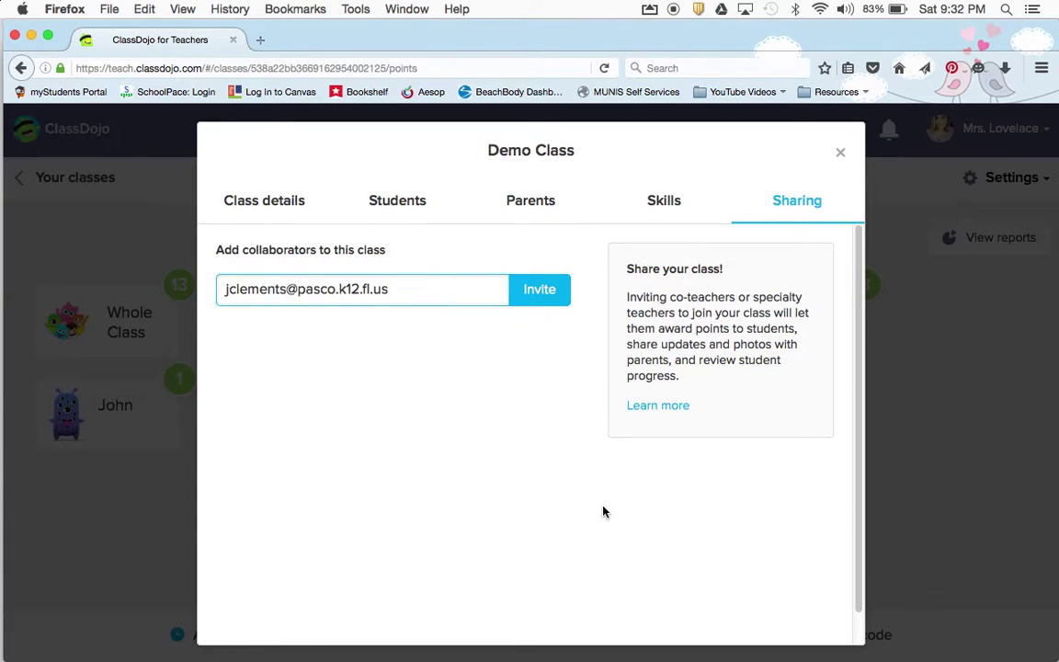
left_click(839, 156)
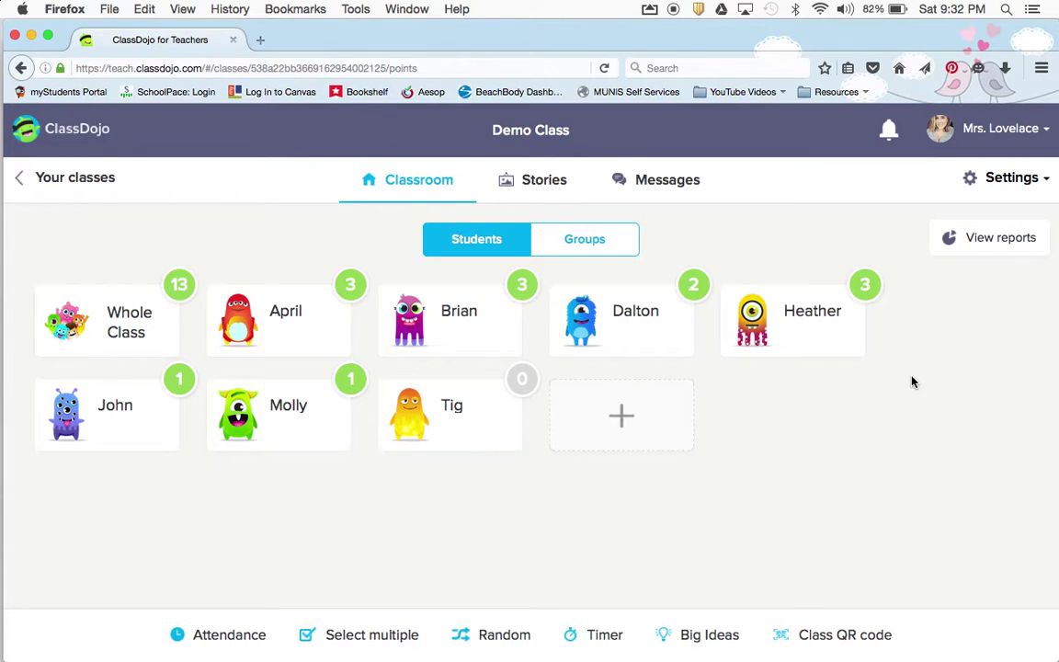
Reset all students' point bubbles to 0 using Select all, then reopen the Settings menu
left_click(1006, 189)
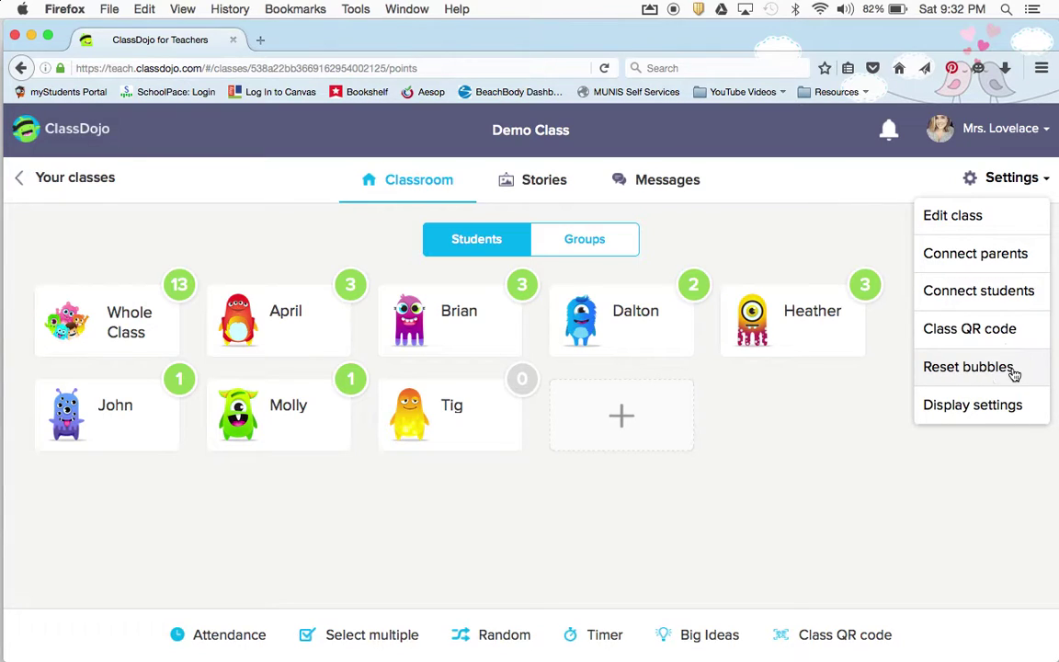
left_click(968, 367)
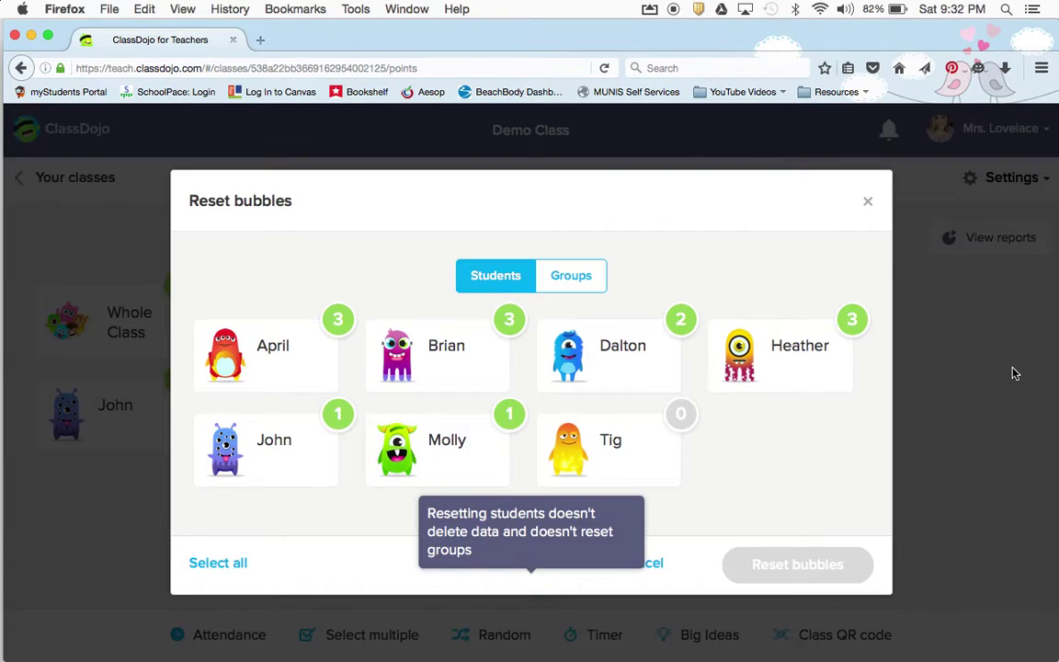
left_click(224, 569)
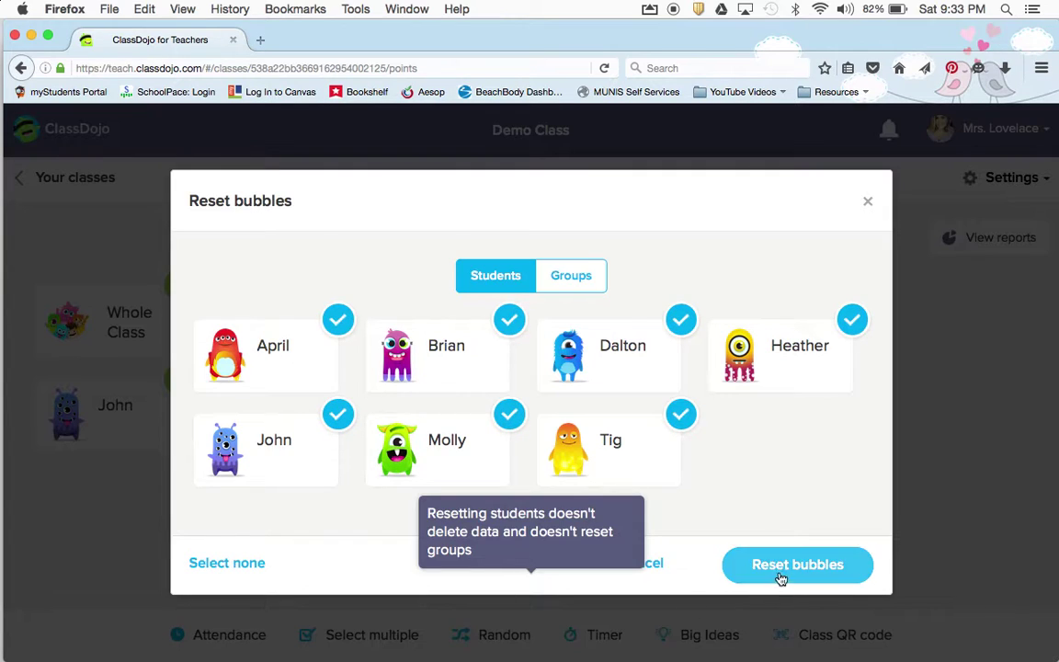
left_click(780, 576)
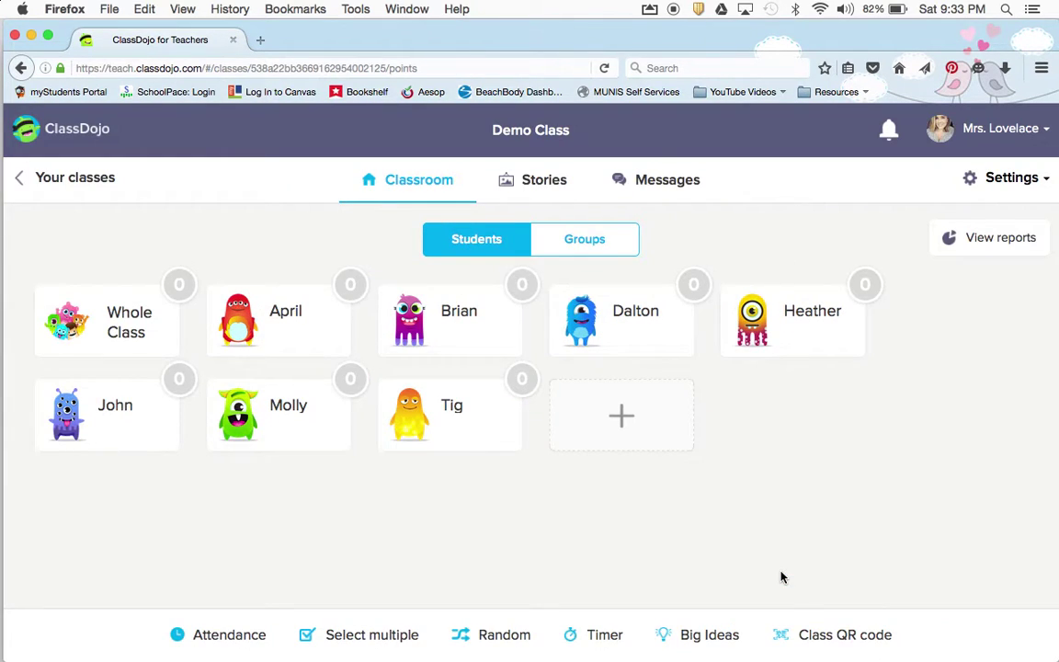
left_click(1015, 181)
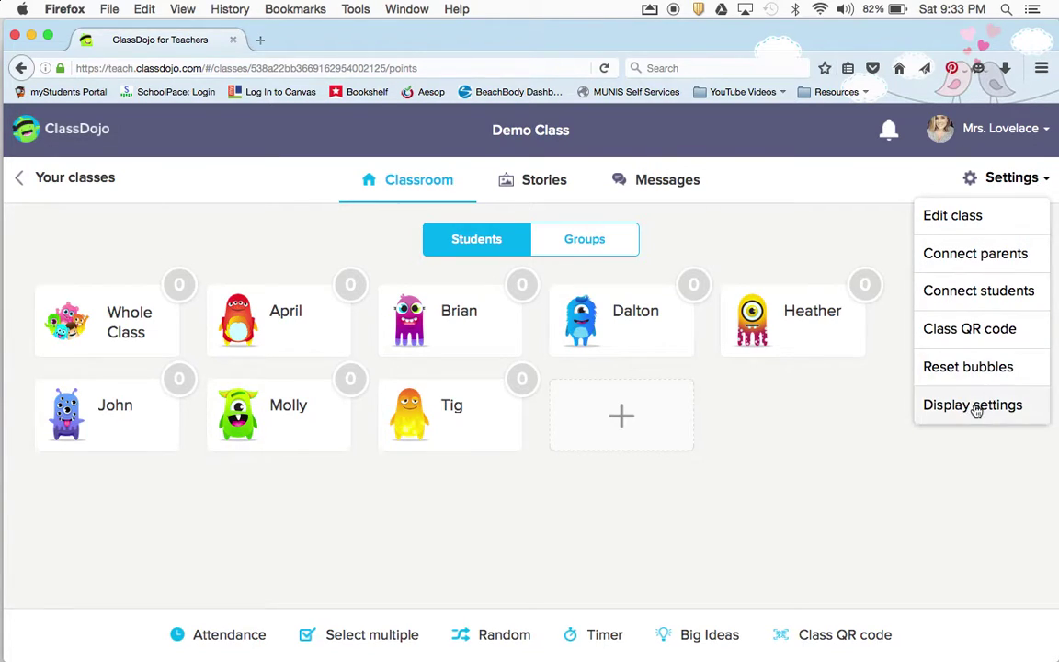
Set the student avatar size slider to medium in Display settings
left_click(975, 405)
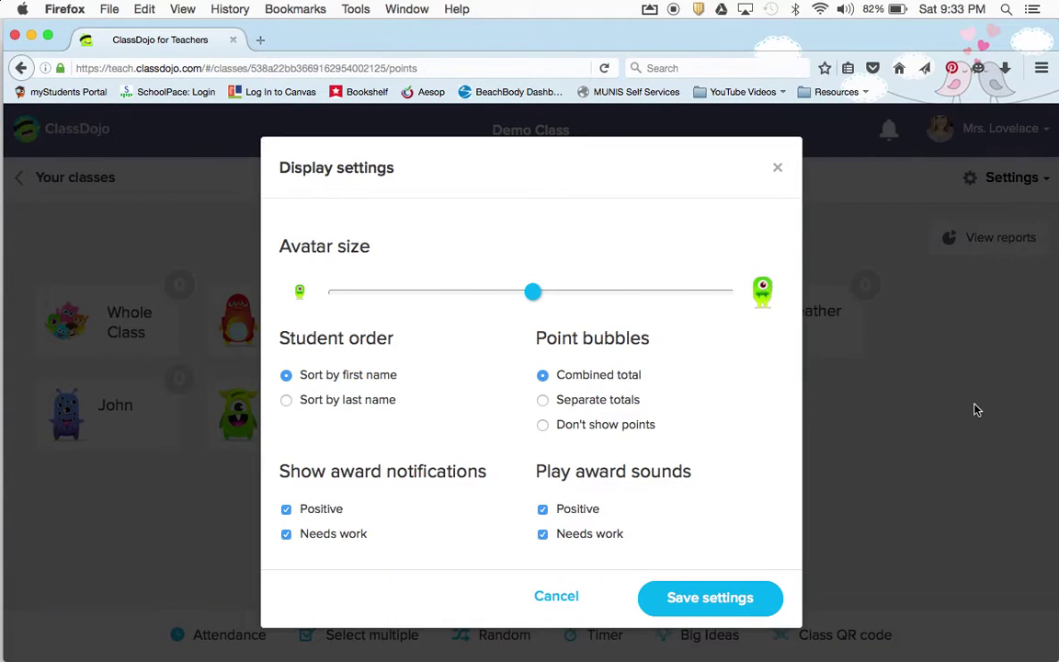
left_click_drag(532, 291, 332, 288)
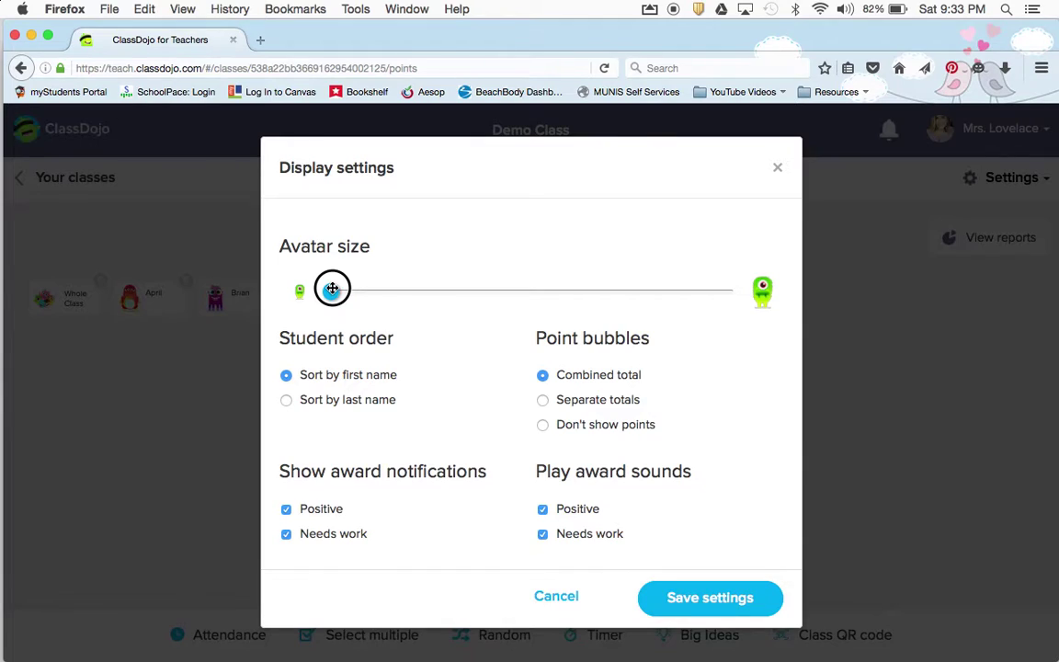
left_click(741, 277)
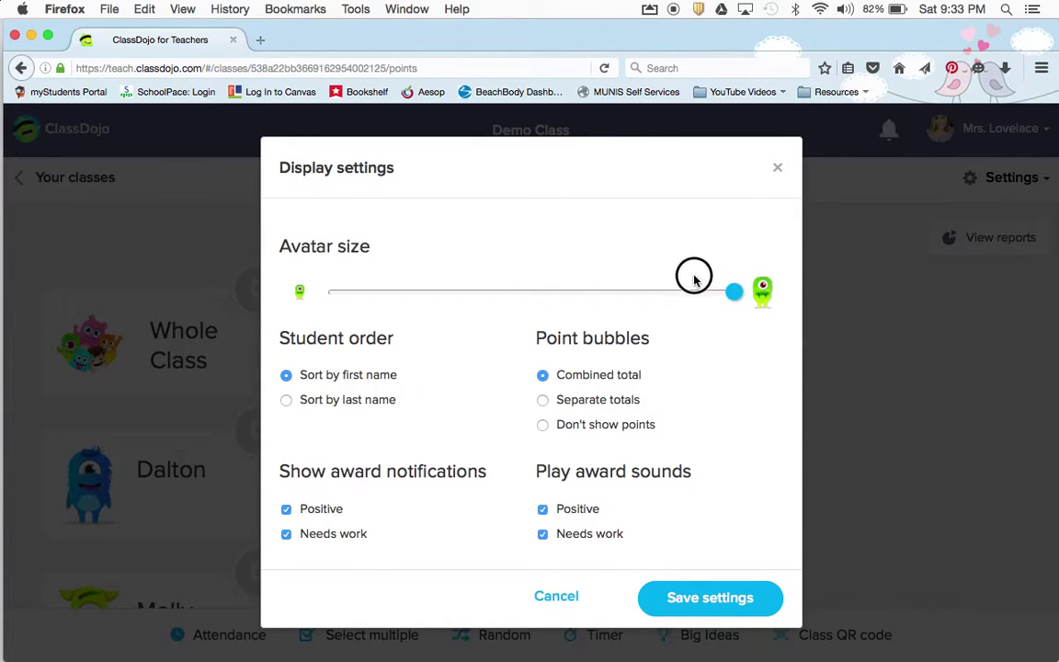
left_click(586, 291)
left_click_drag(586, 290, 567, 290)
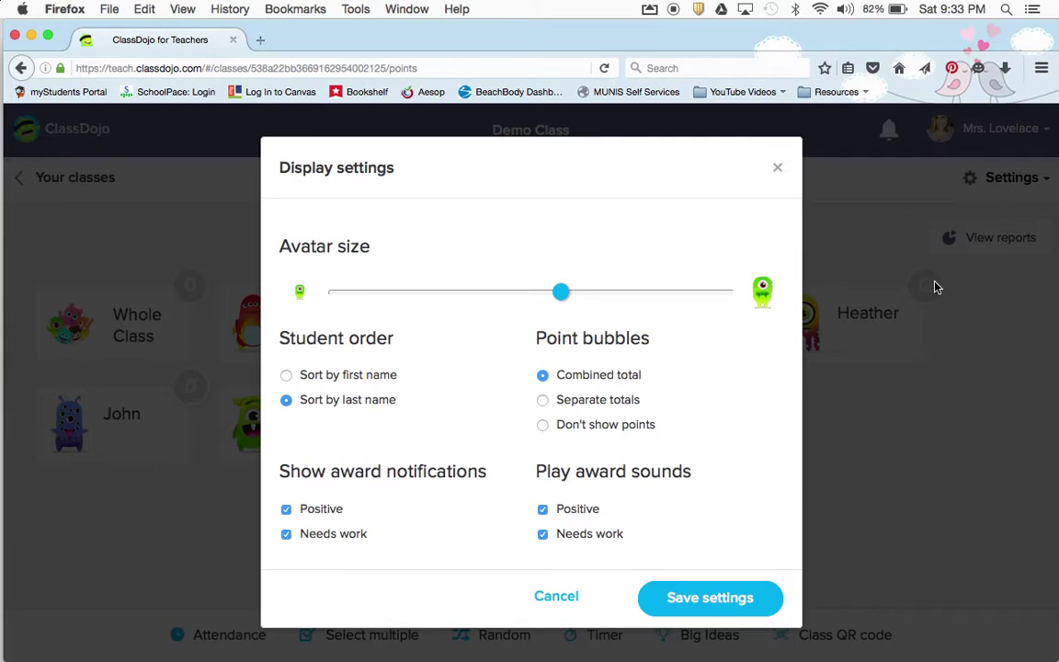
Try separate, hidden and combined point bubble styles, ending on Combined total
left_click(543, 401)
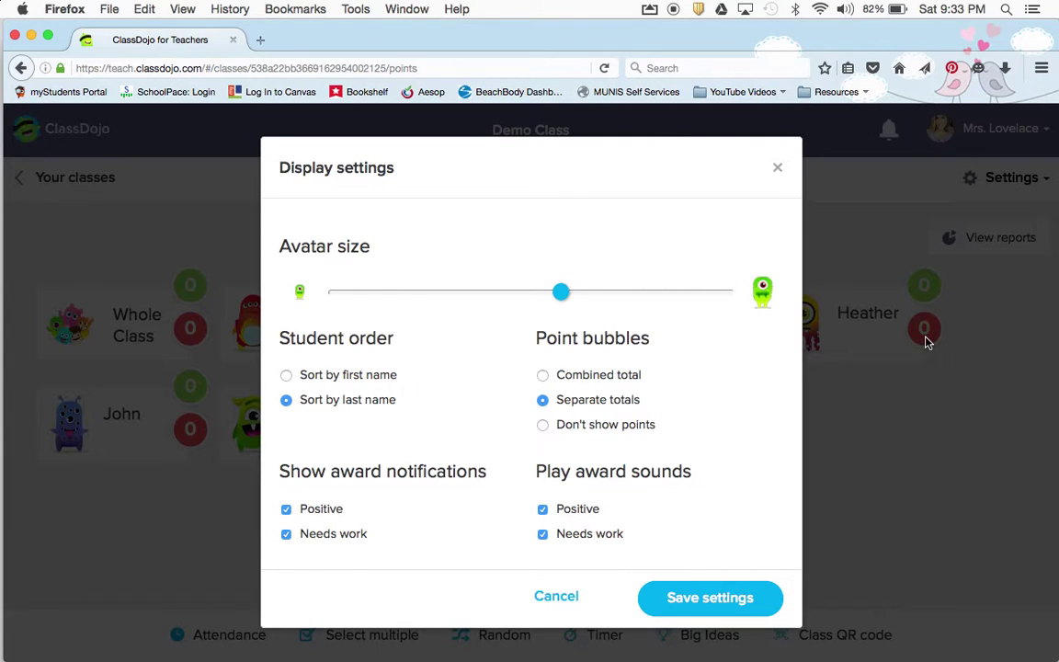
left_click(580, 425)
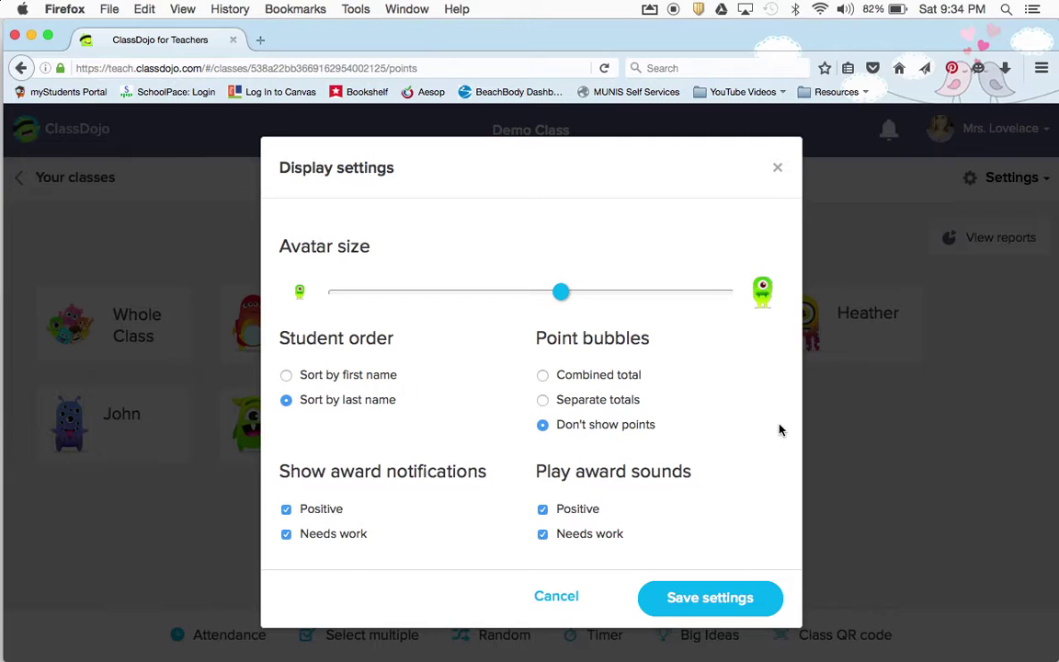
left_click(544, 377)
left_click(586, 401)
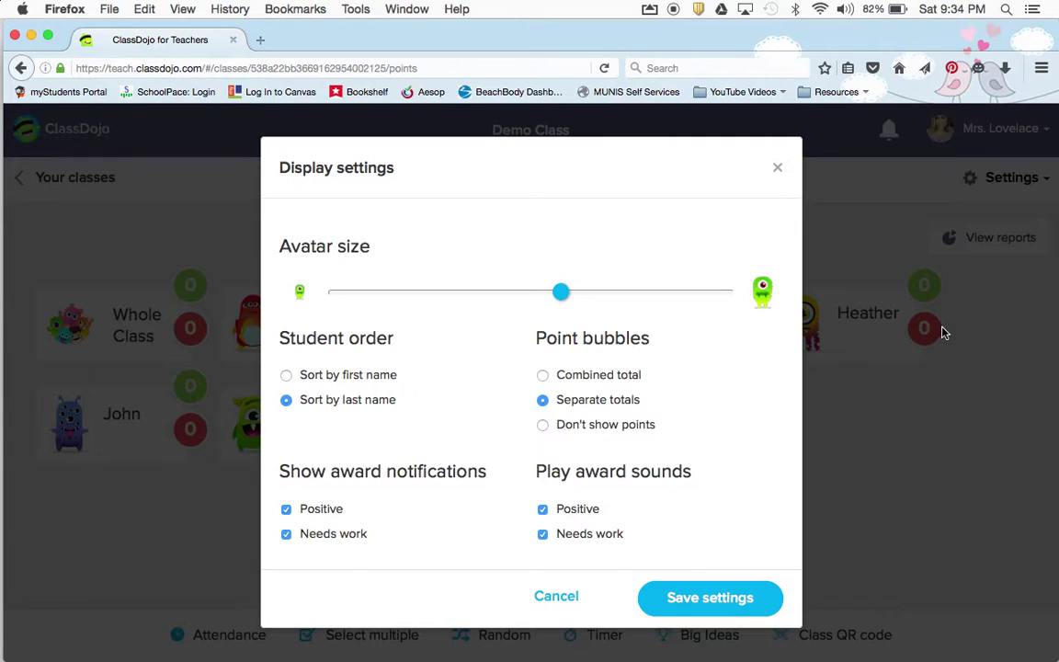
left_click(569, 387)
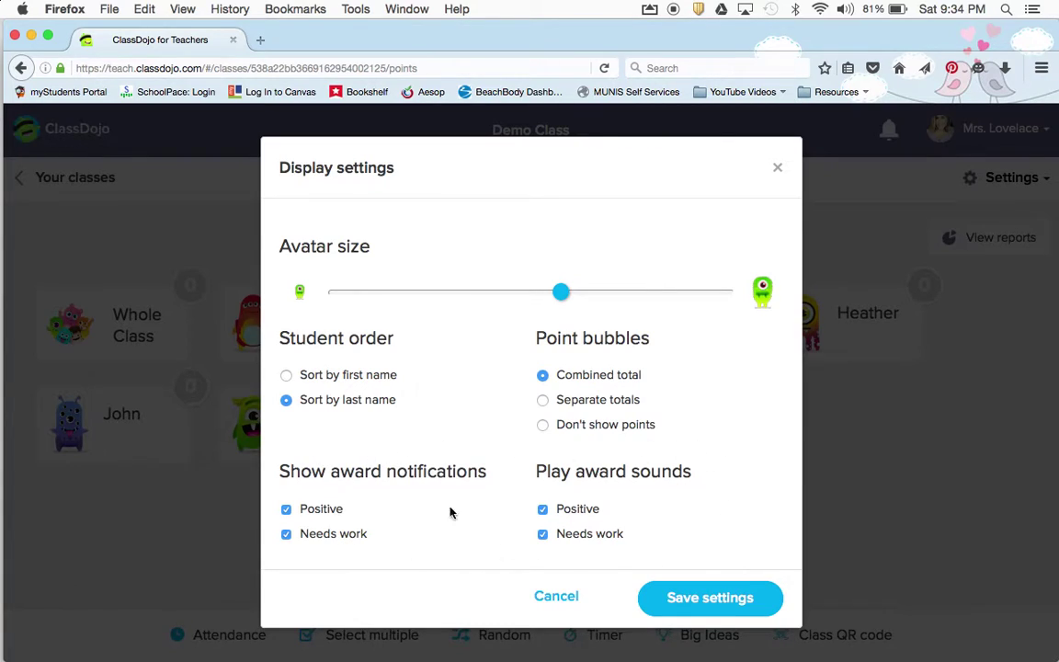
Turn off award notifications, save, and give the first student 5 points for Read for Homework
left_click(286, 510)
left_click(286, 534)
left_click(745, 604)
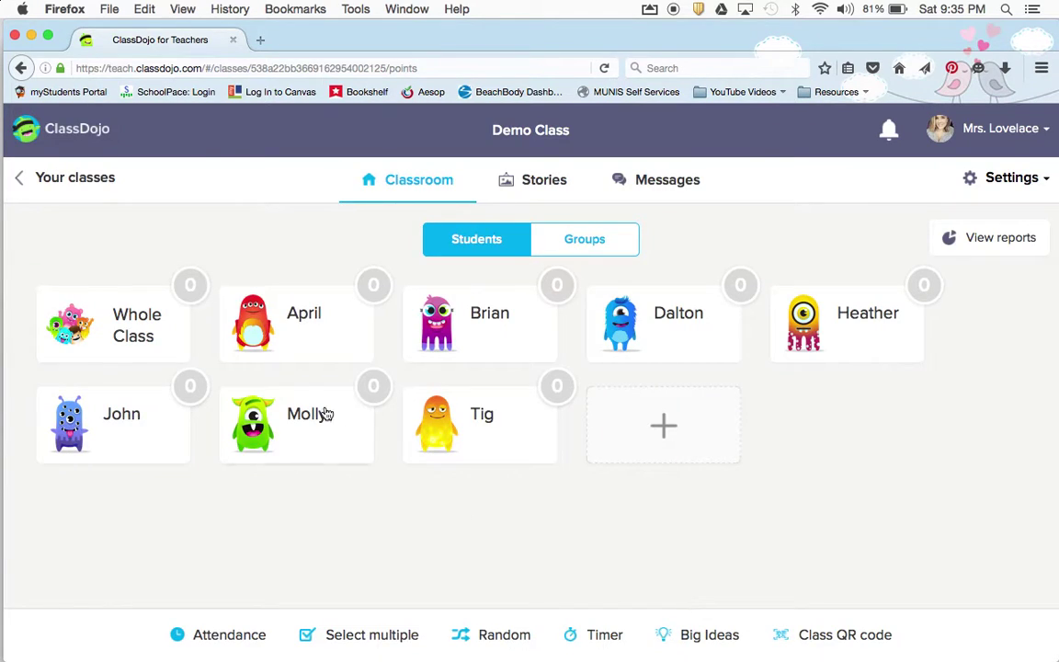
left_click(253, 317)
left_click(475, 447)
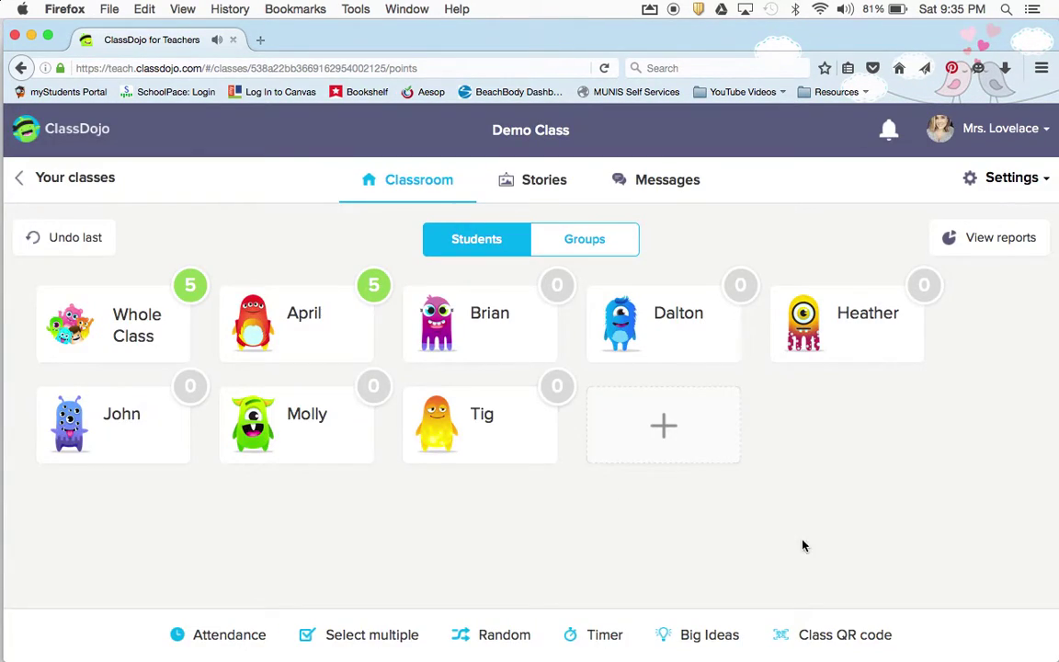
Re-enable award notifications in Display settings, save, and give the second student +1 for Participating
left_click(1012, 179)
left_click(972, 404)
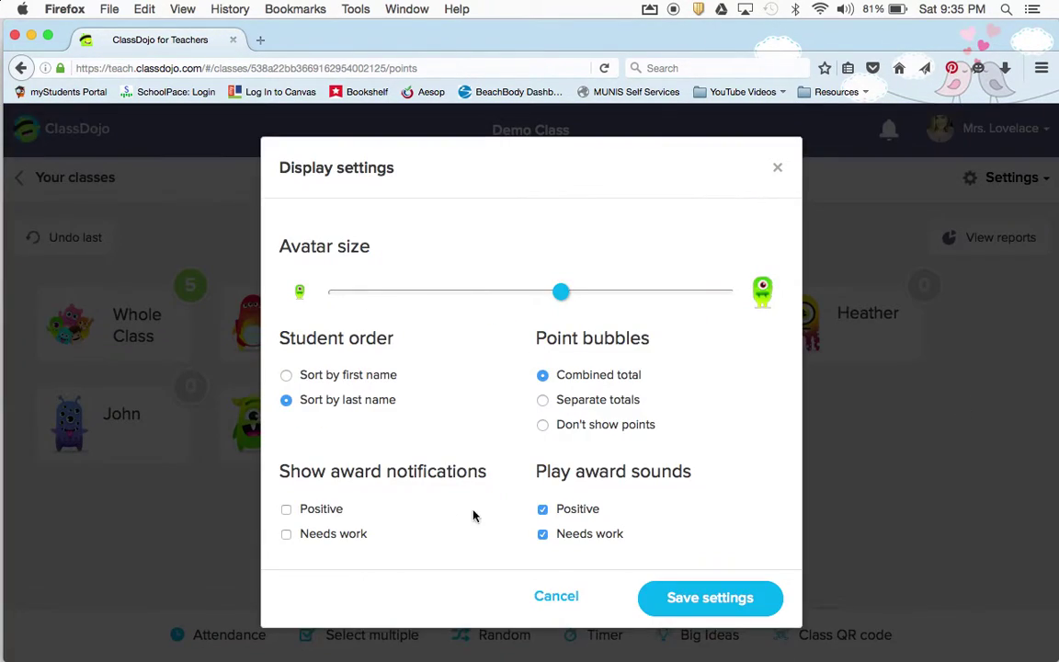
left_click(287, 509)
left_click(287, 533)
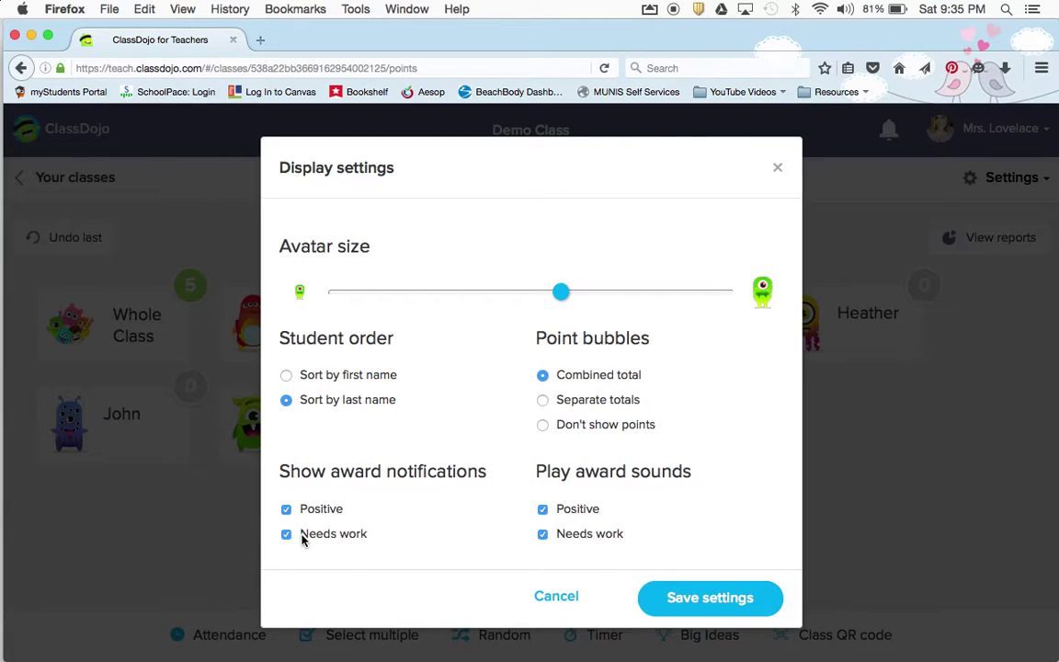
left_click(700, 600)
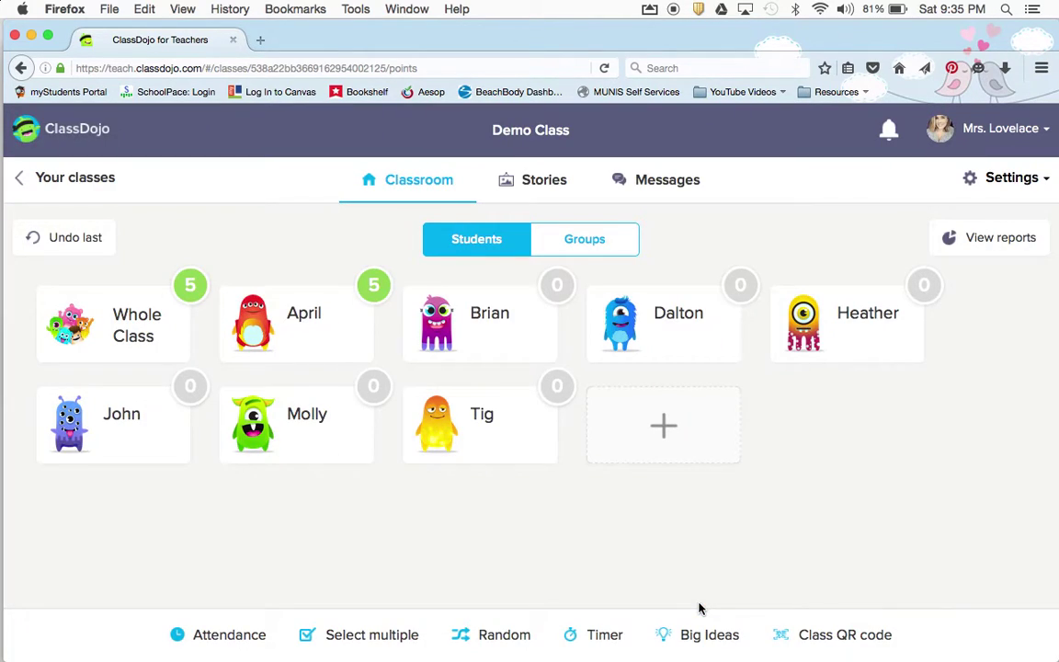
left_click(480, 324)
left_click(354, 468)
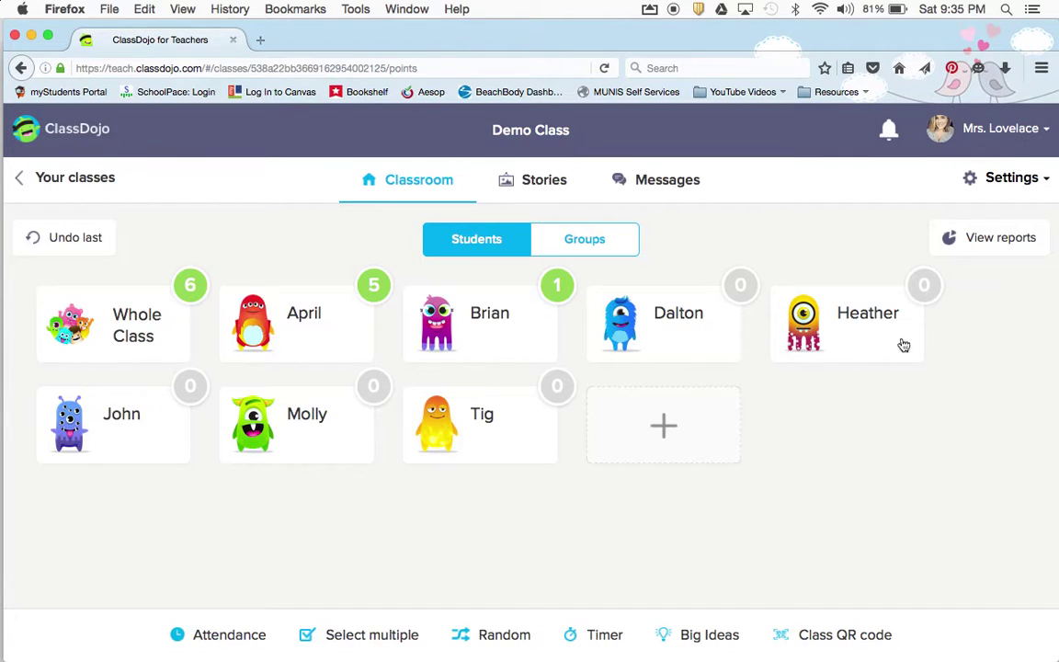
left_click(1005, 178)
left_click(980, 214)
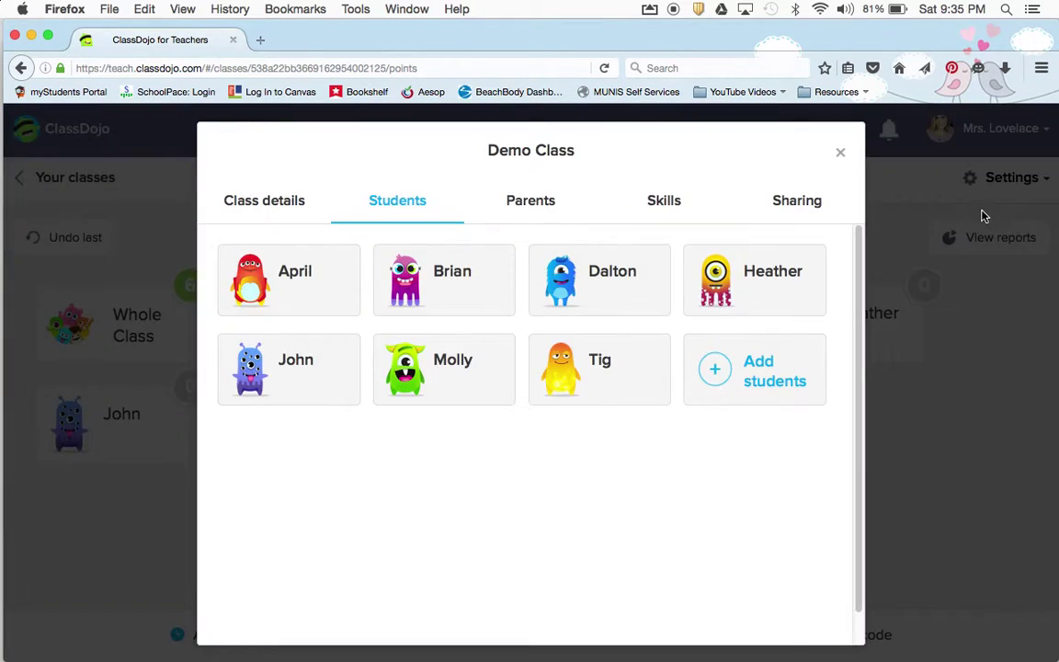
left_click(294, 276)
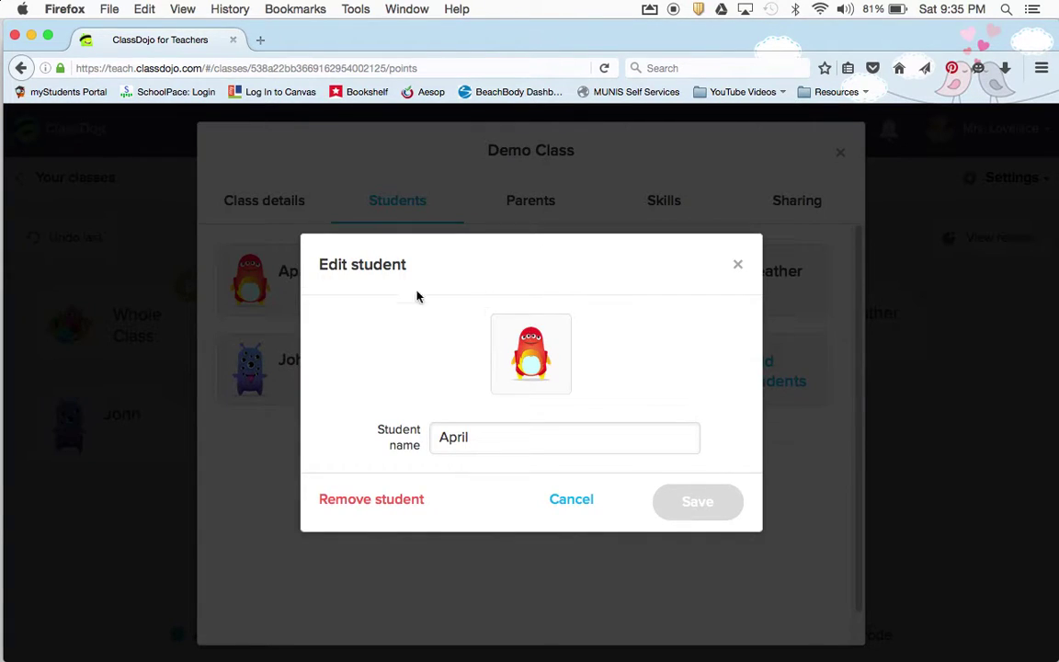
left_click(529, 356)
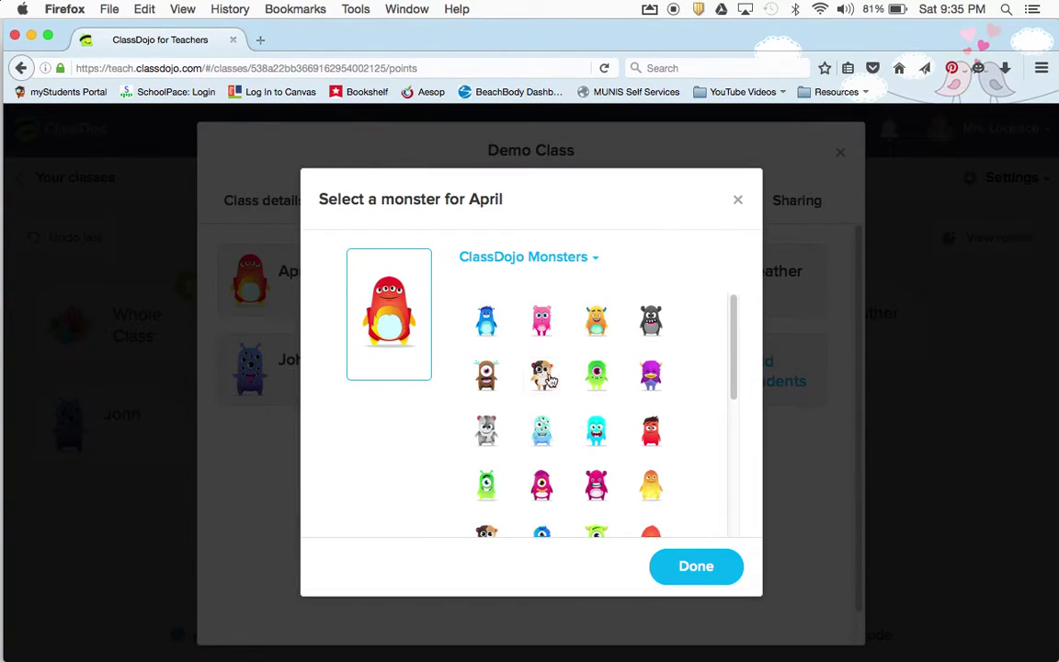
scroll(548, 380, "down", 10)
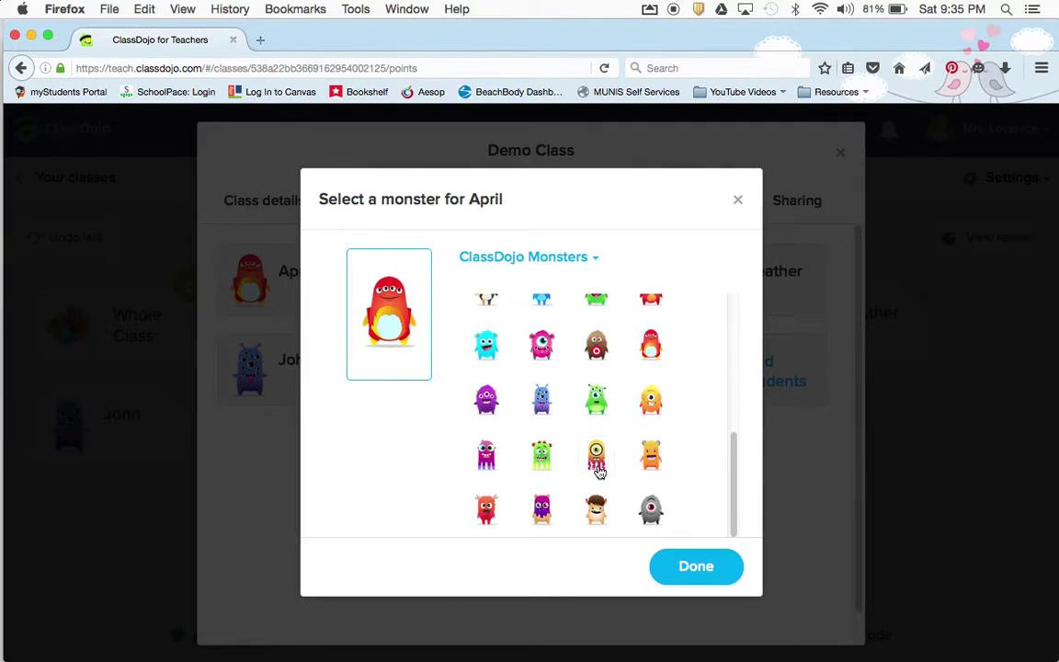
scroll(598, 470, "up", 10)
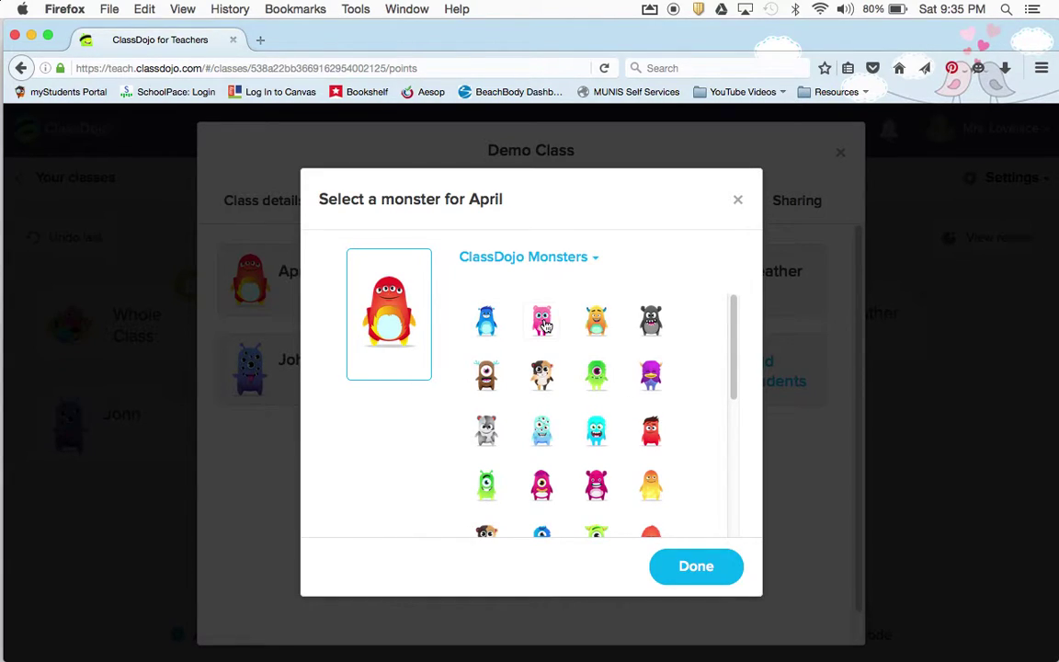
left_click(552, 262)
left_click(519, 335)
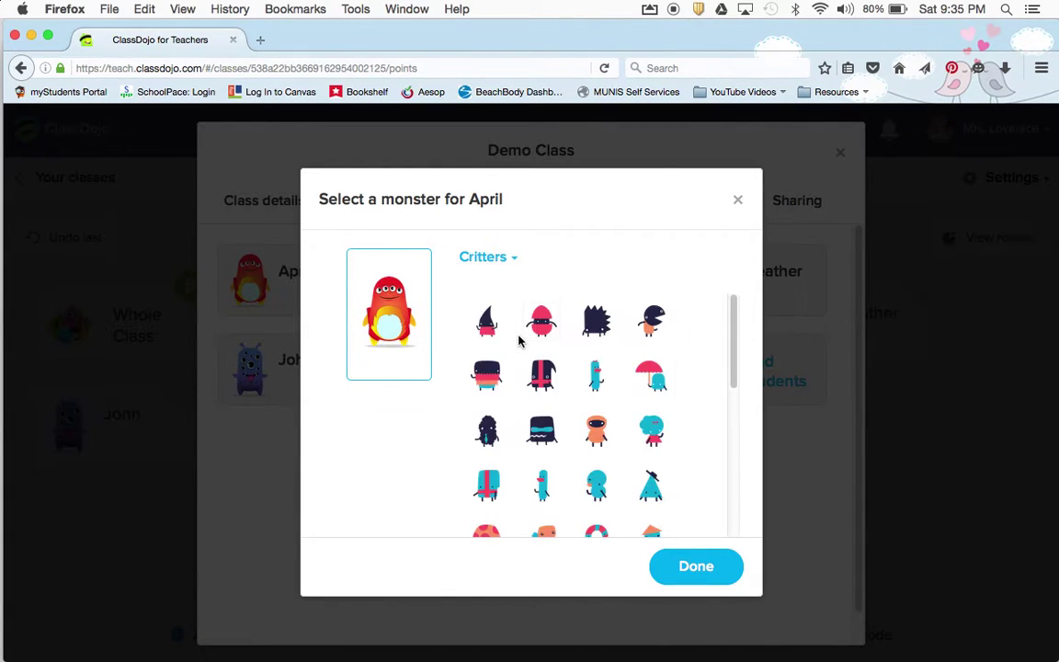
scroll(597, 404, "down", 10)
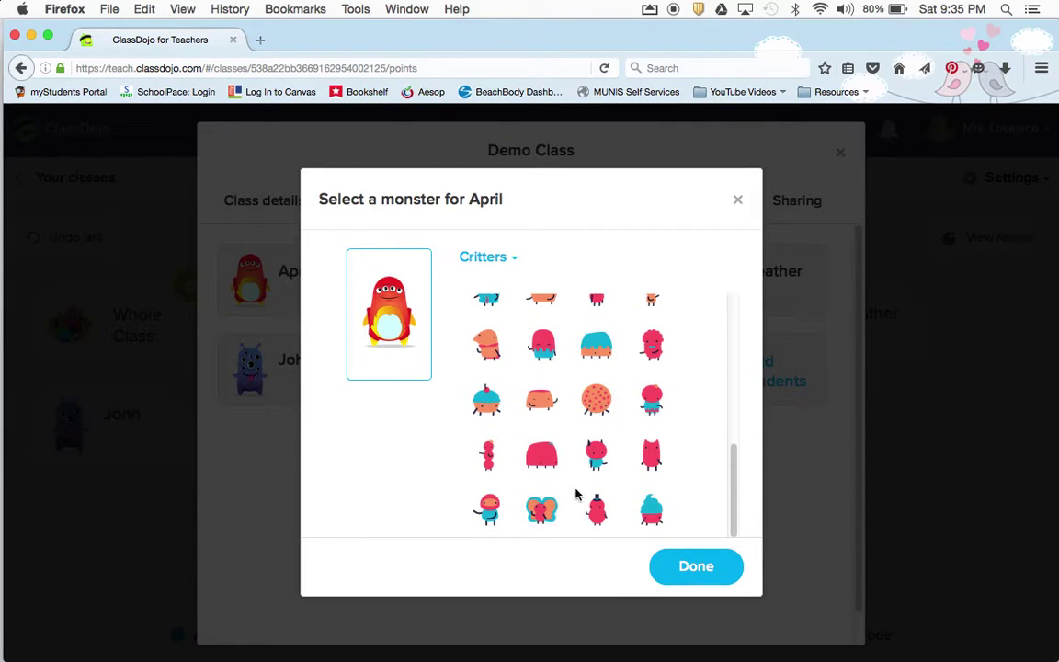
scroll(593, 485, "up", 1)
scroll(593, 485, "up", 3)
scroll(576, 352, "up", 3)
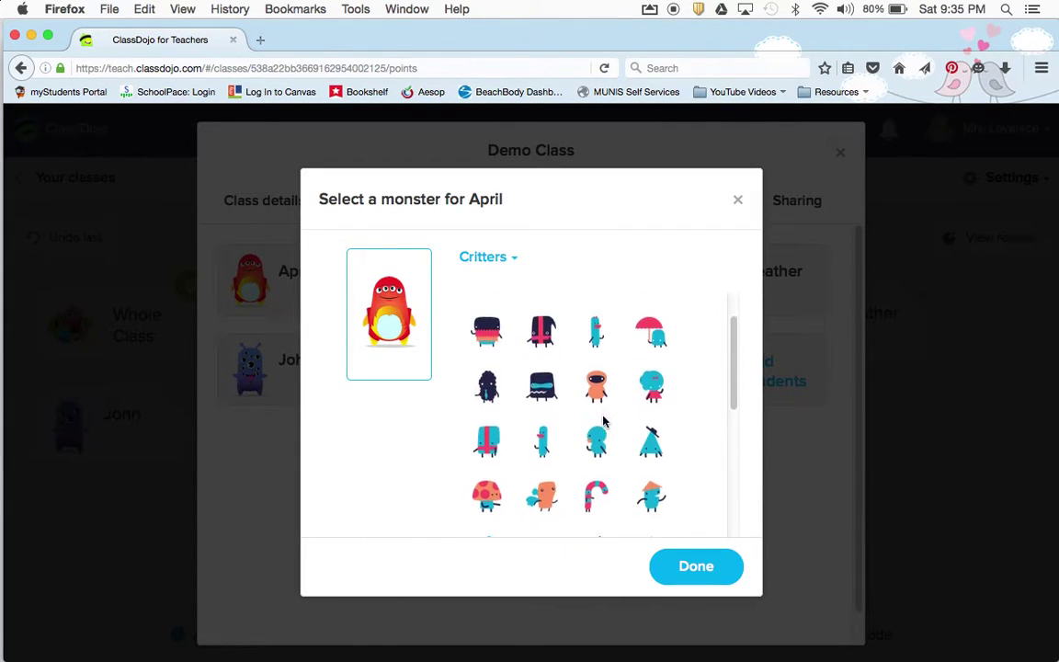
scroll(577, 352, "up", 1)
left_click(484, 257)
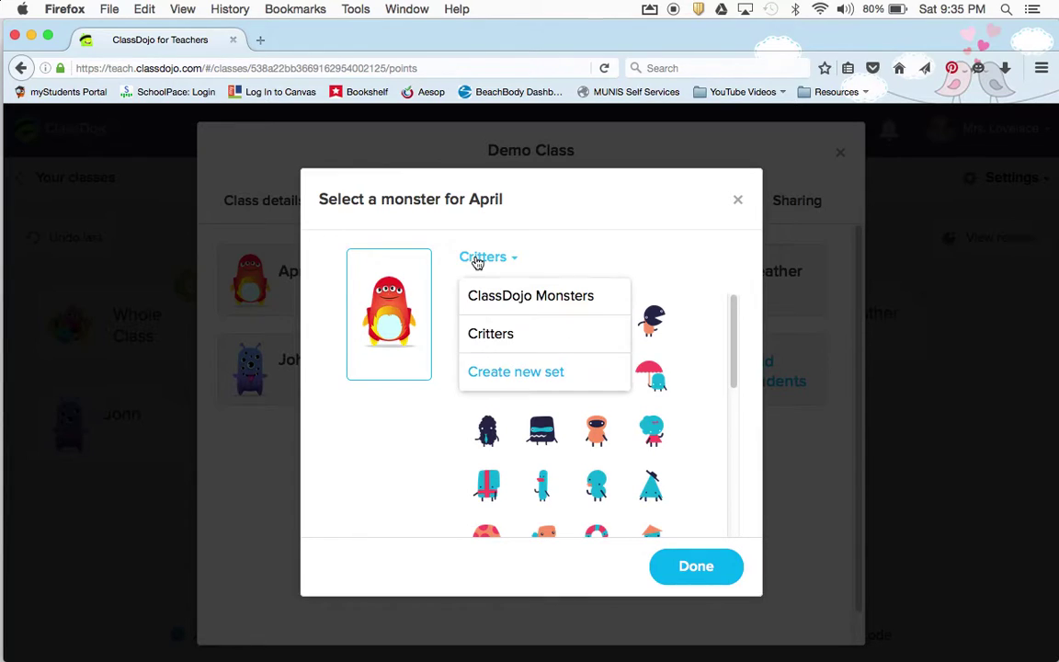
left_click(531, 377)
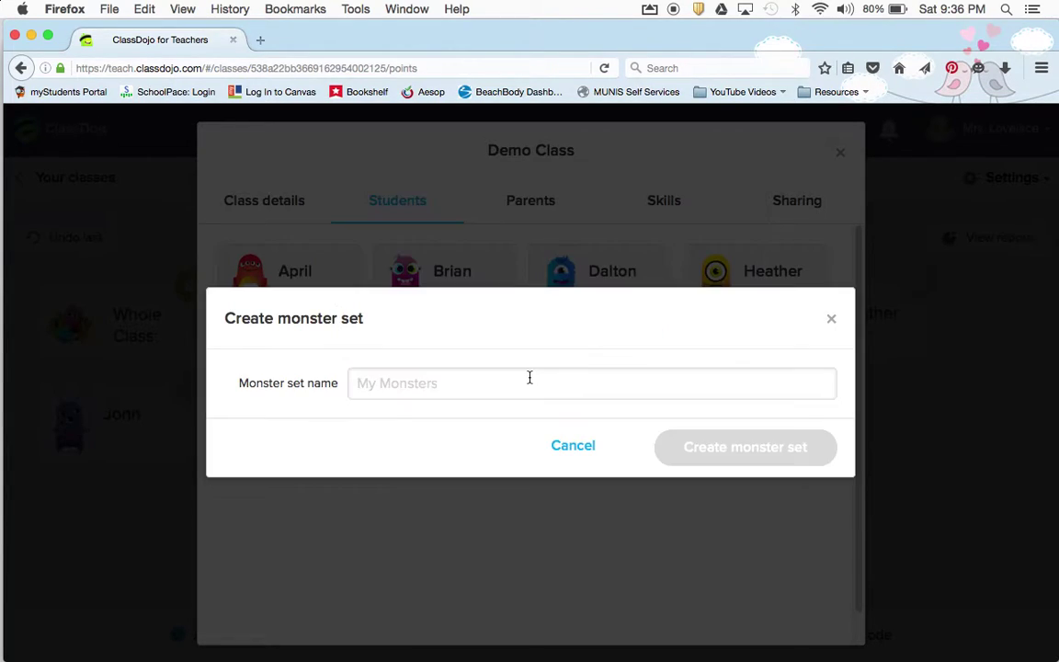
left_click(562, 449)
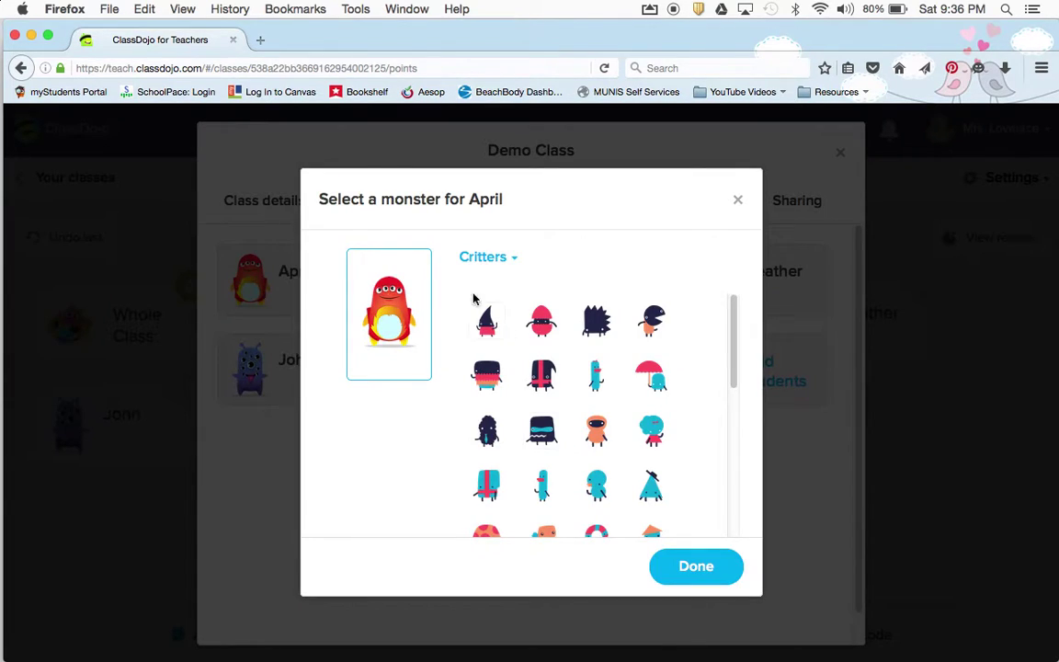
left_click(480, 258)
left_click(503, 296)
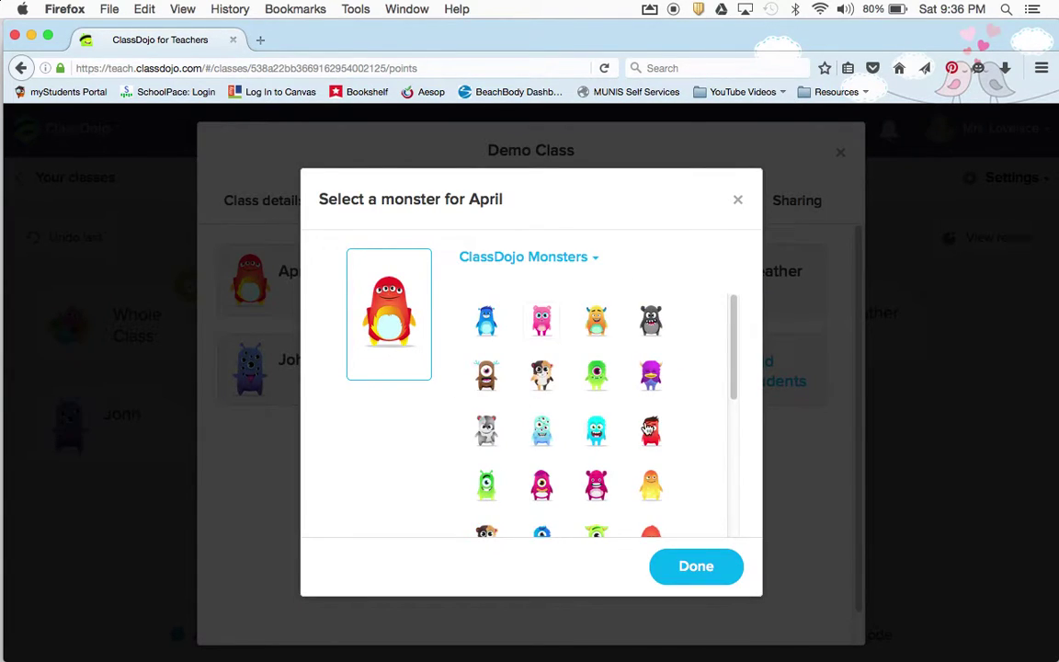
scroll(662, 368, "down", 5)
left_click(695, 577)
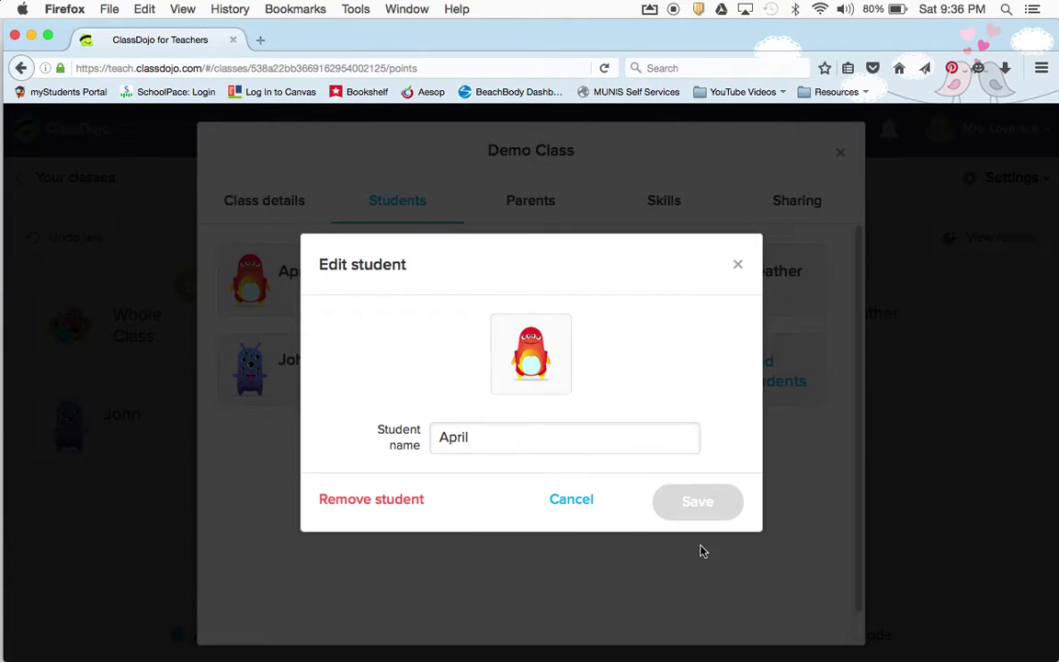
left_click(740, 268)
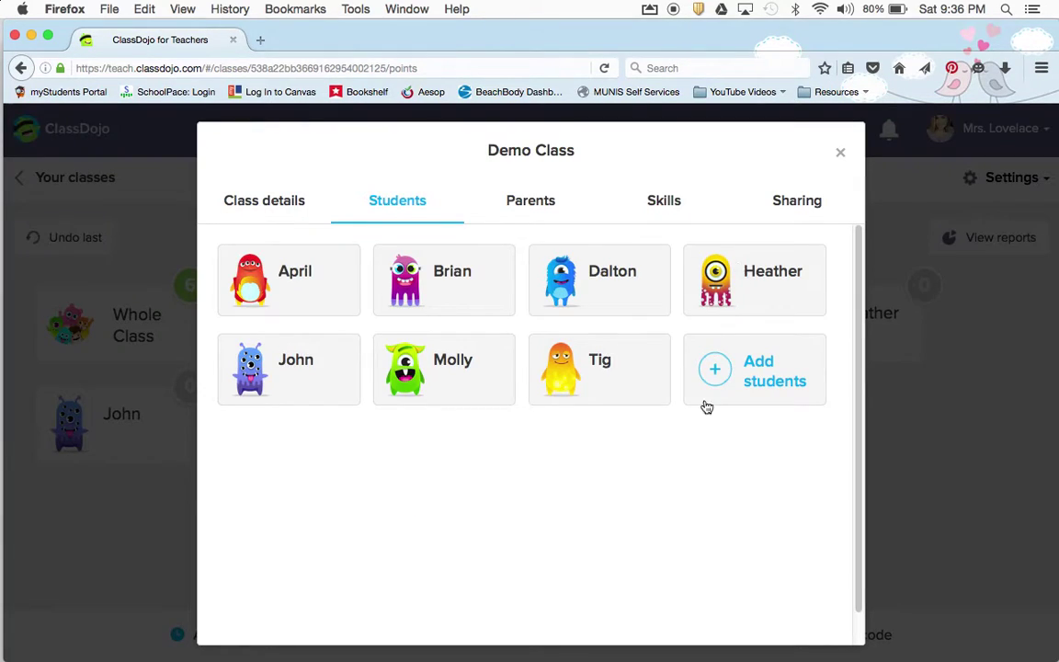
left_click(843, 157)
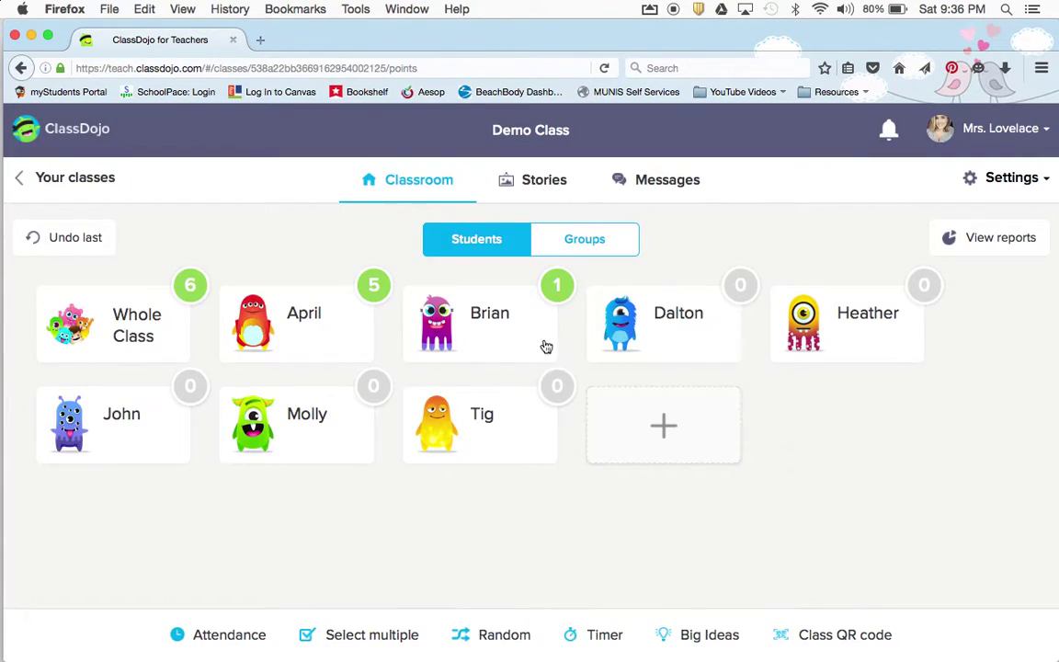
In a new tab, go to classdojo.com and open the resources for teachers
left_click(261, 39)
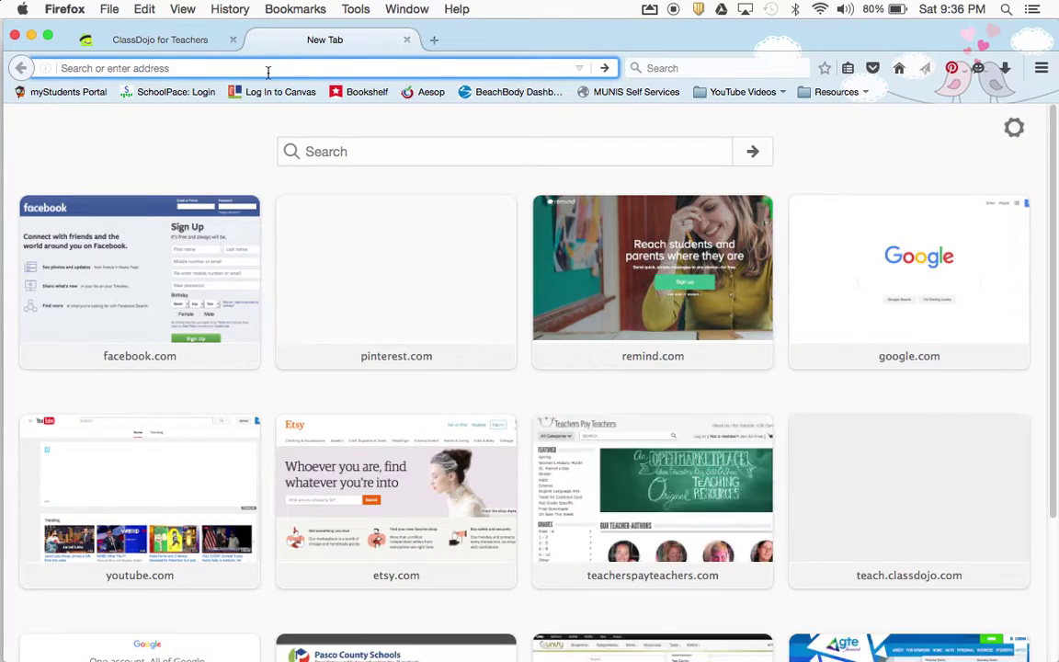
type("classdojo.com/")
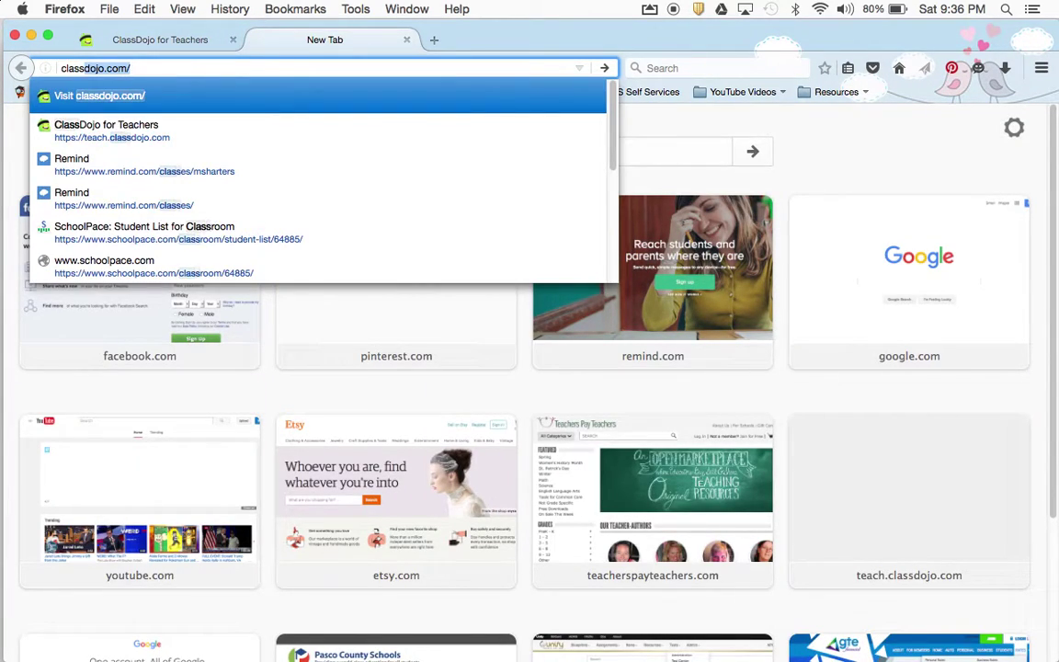
key("Return")
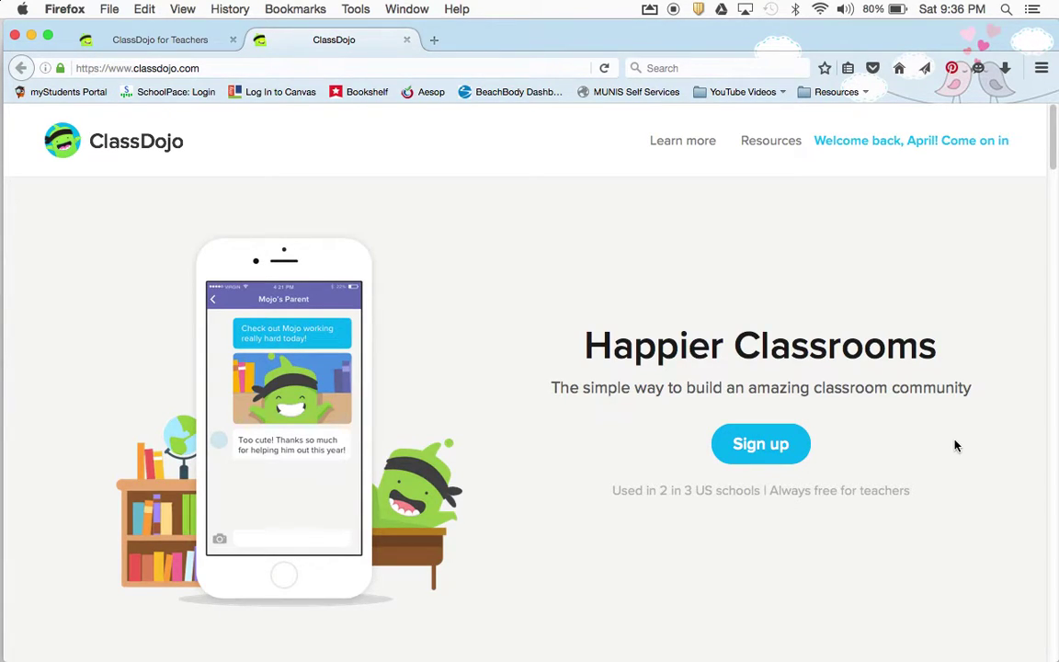
left_click(762, 159)
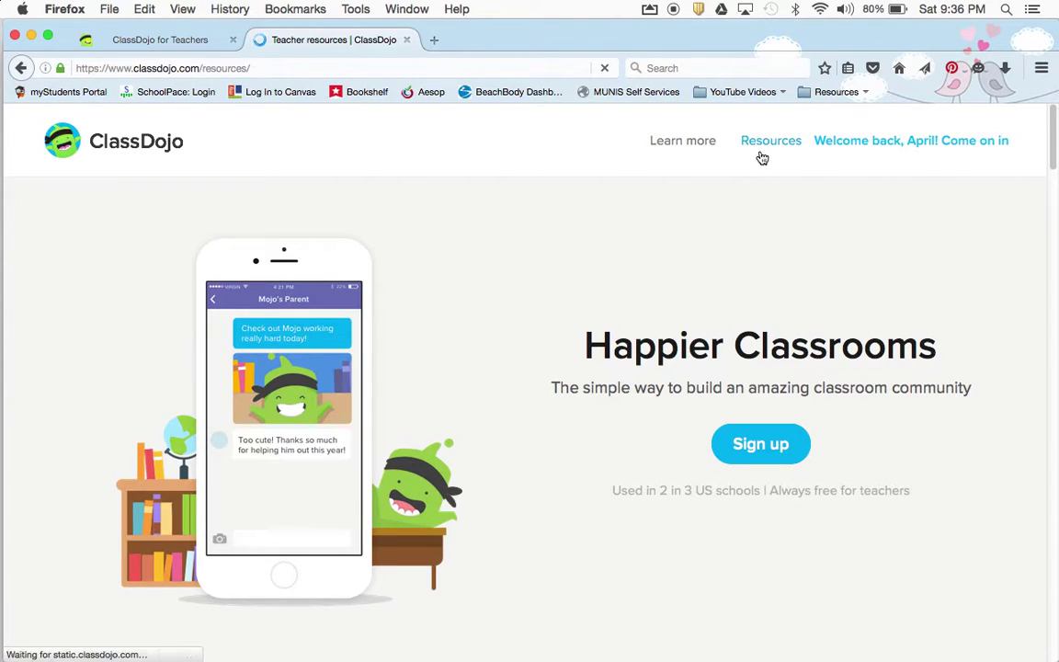
scroll(849, 442, "down", 2)
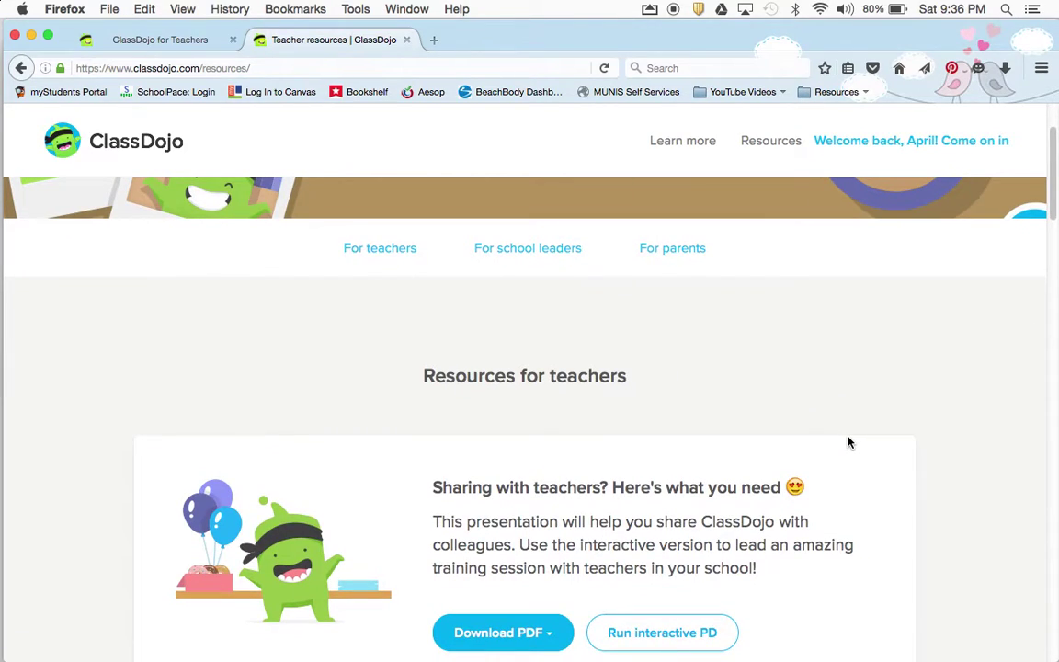
scroll(849, 440, "up", 1)
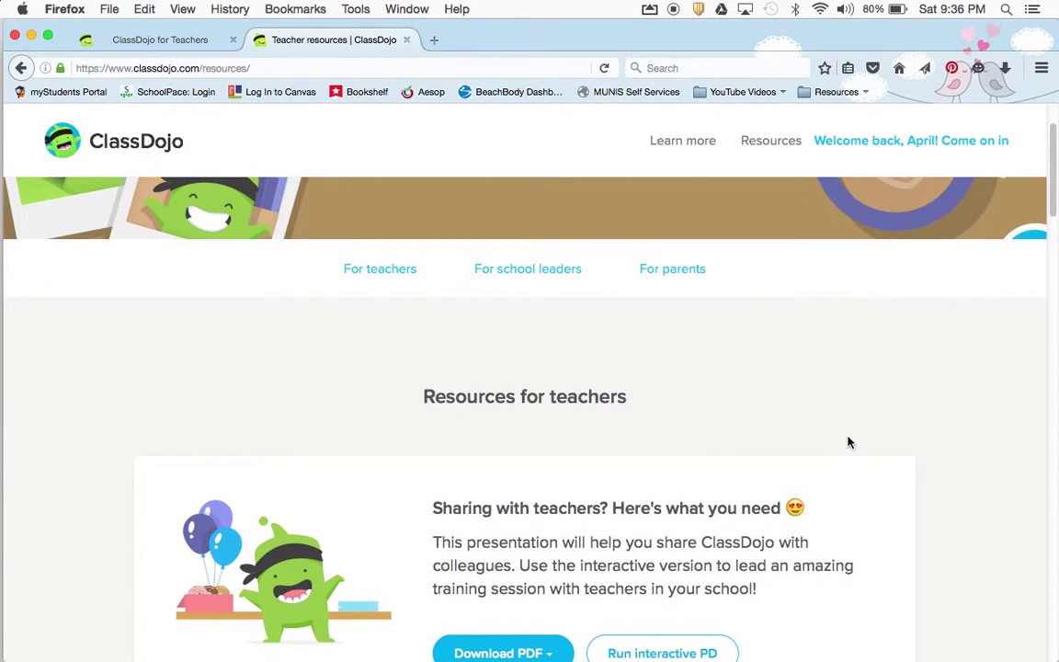
left_click(377, 279)
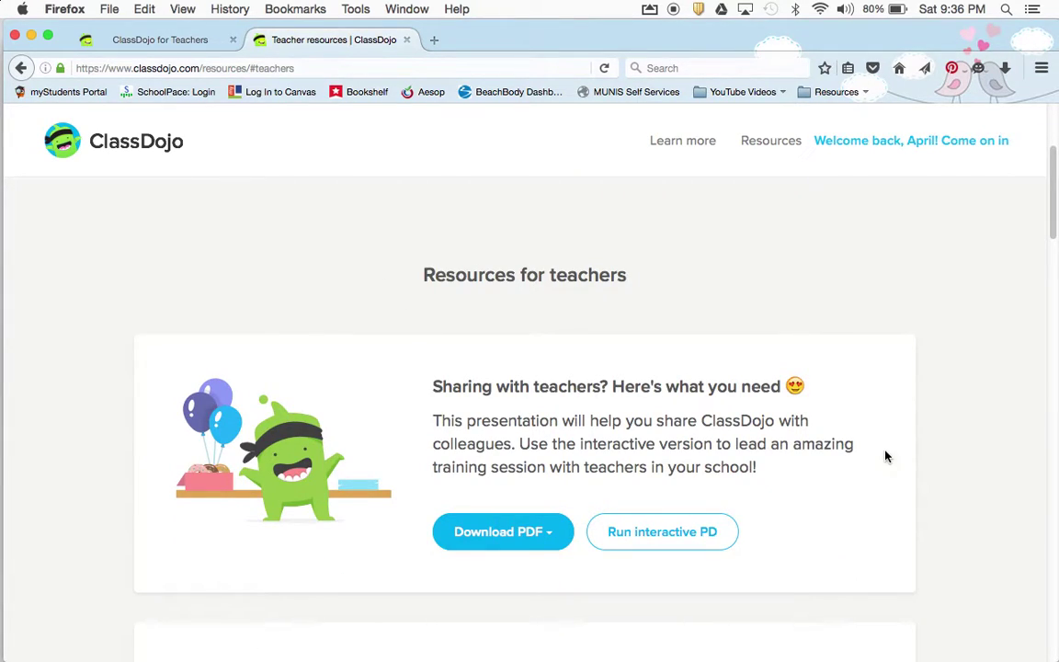
Download the Classroom Decoration Pack zip, confirm saving, and show the recent downloads list
scroll(942, 349, "down", 5)
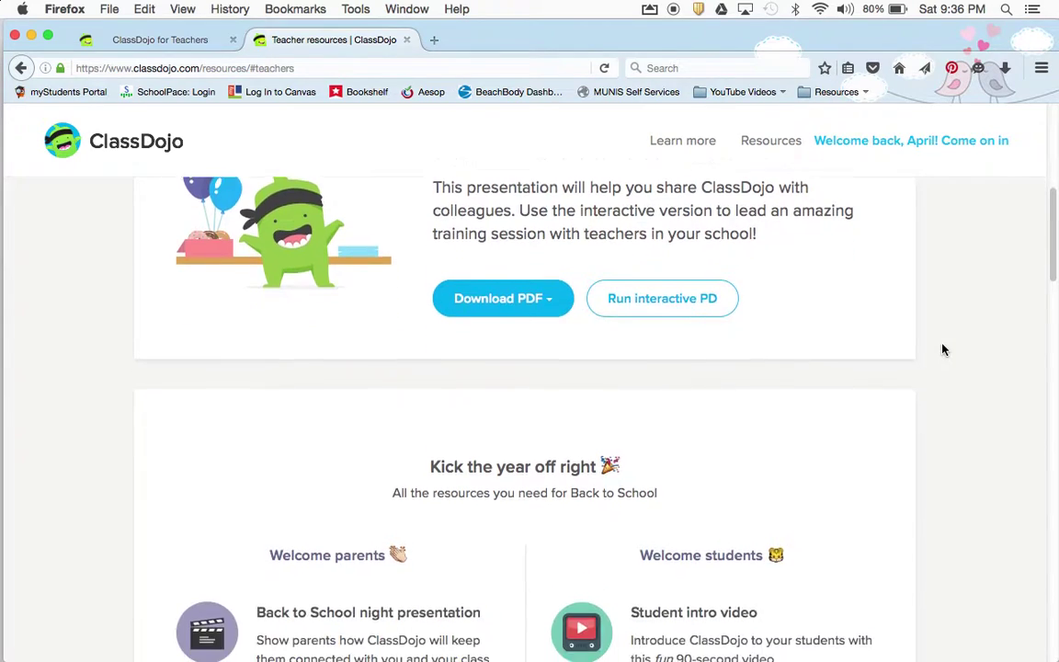
scroll(943, 349, "down", 2)
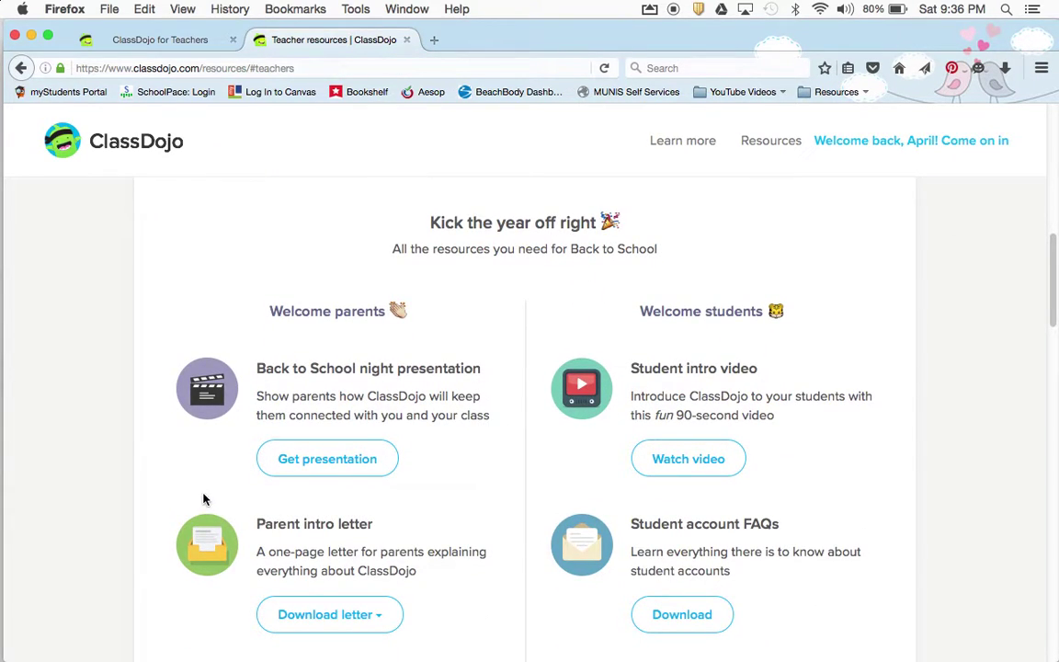
scroll(309, 336, "down", 1)
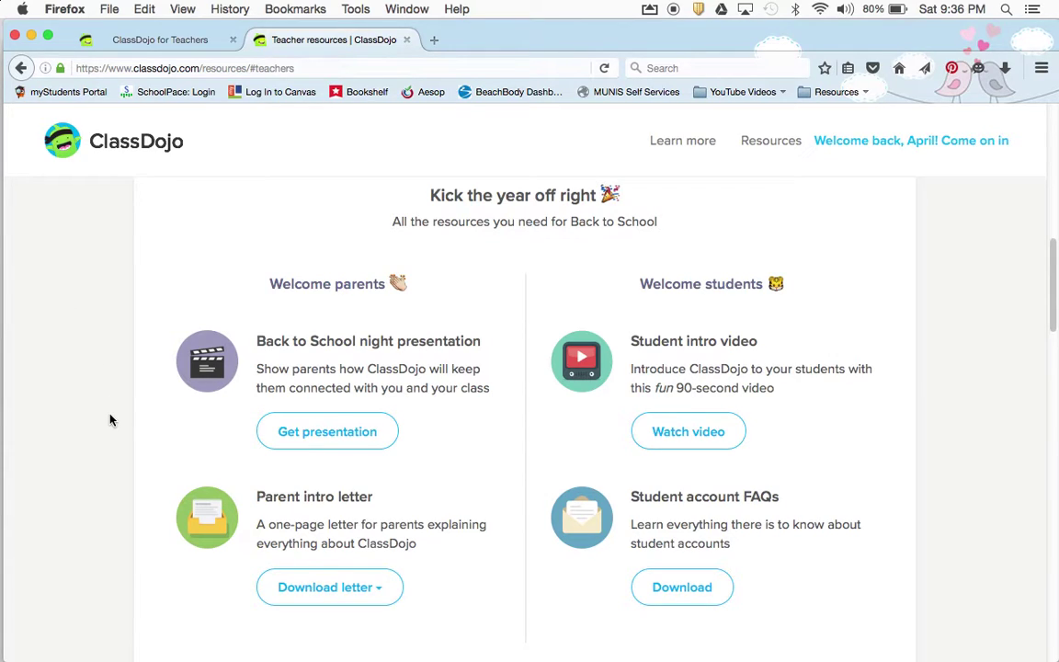
scroll(460, 497, "down", 2)
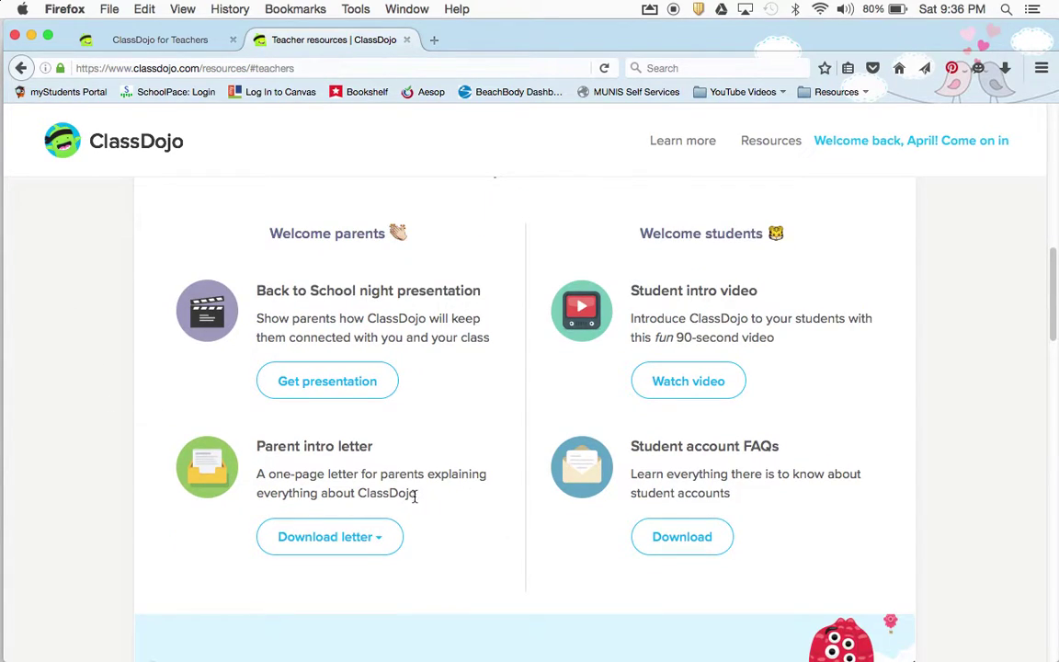
scroll(479, 554, "down", 6)
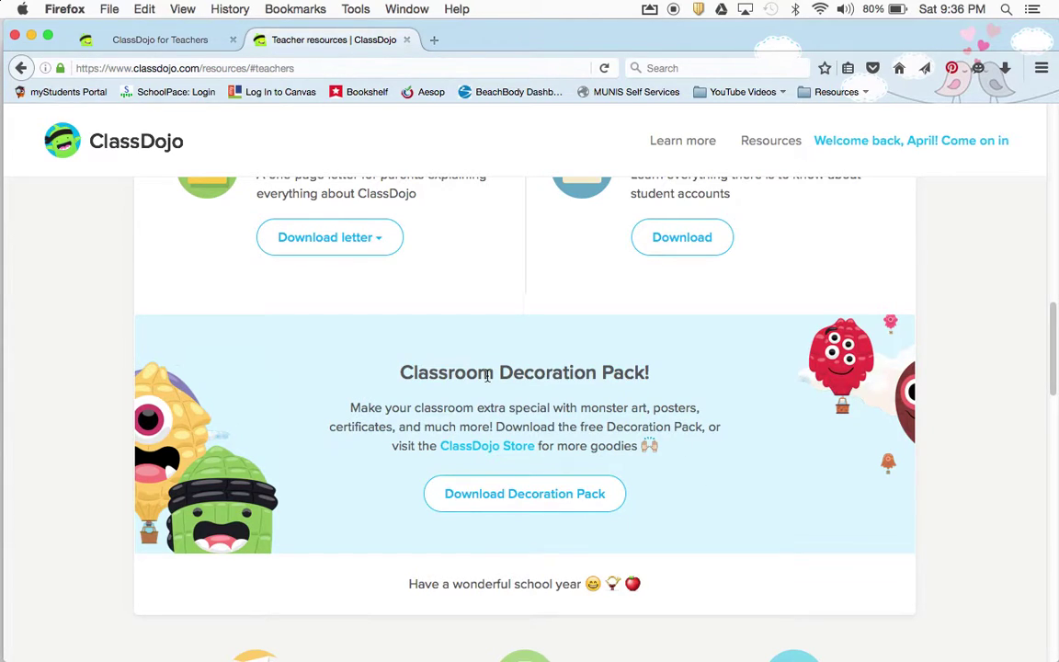
left_click(552, 503)
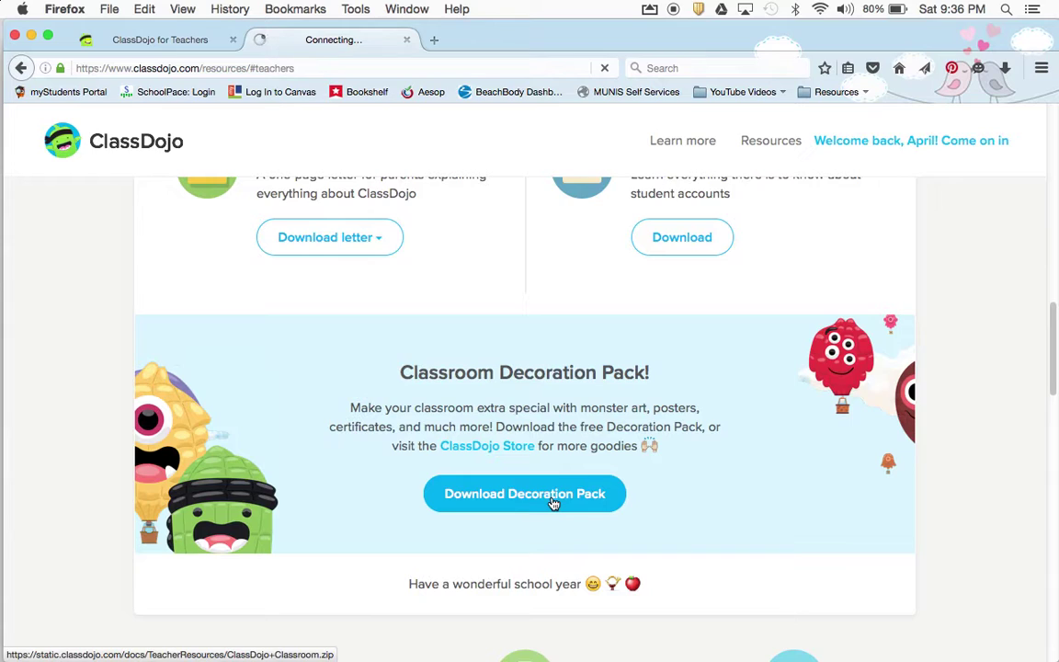
left_click(664, 447)
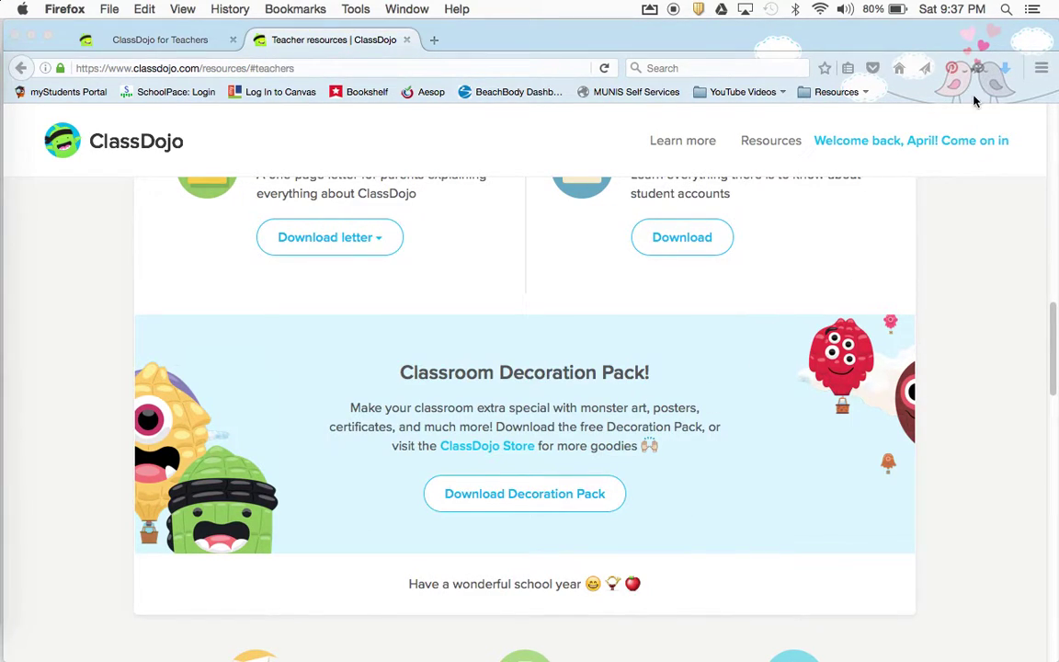
left_click(1005, 67)
Unpack ClassDojo+Classroom.zip, open ClassDojo Classroom, and spread the stacked subfolders apart
left_click(965, 105)
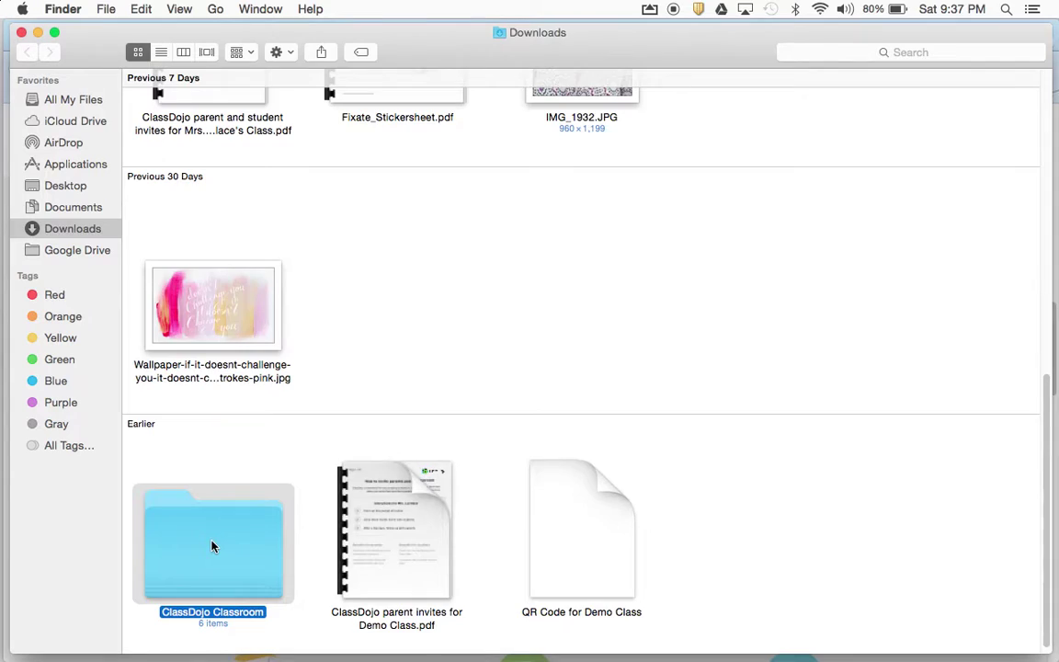
double_click(212, 544)
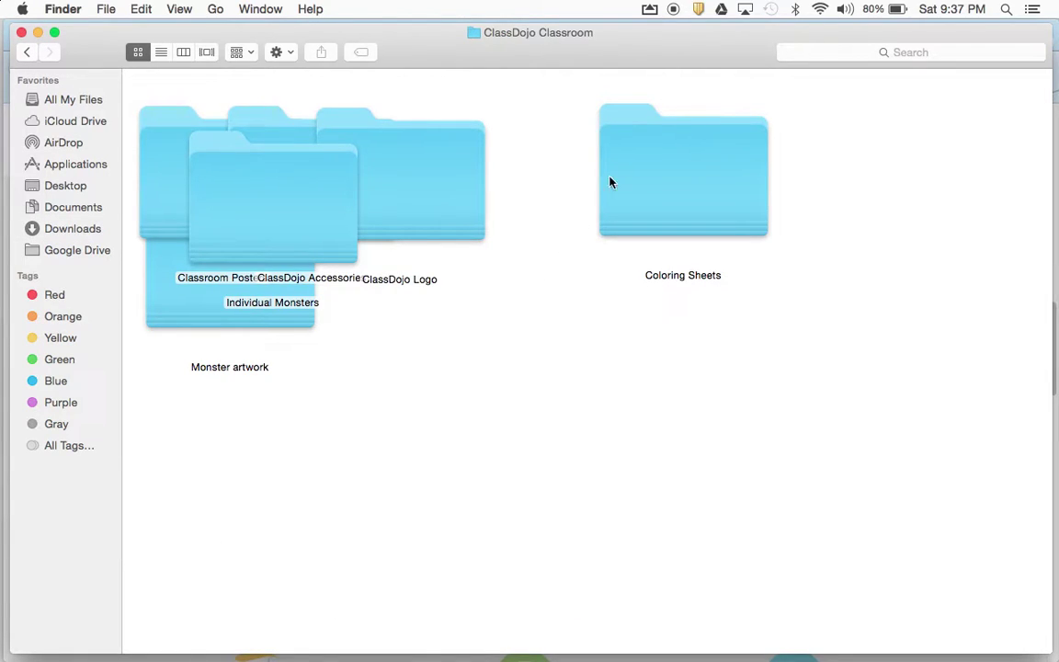
left_click_drag(306, 210, 438, 475)
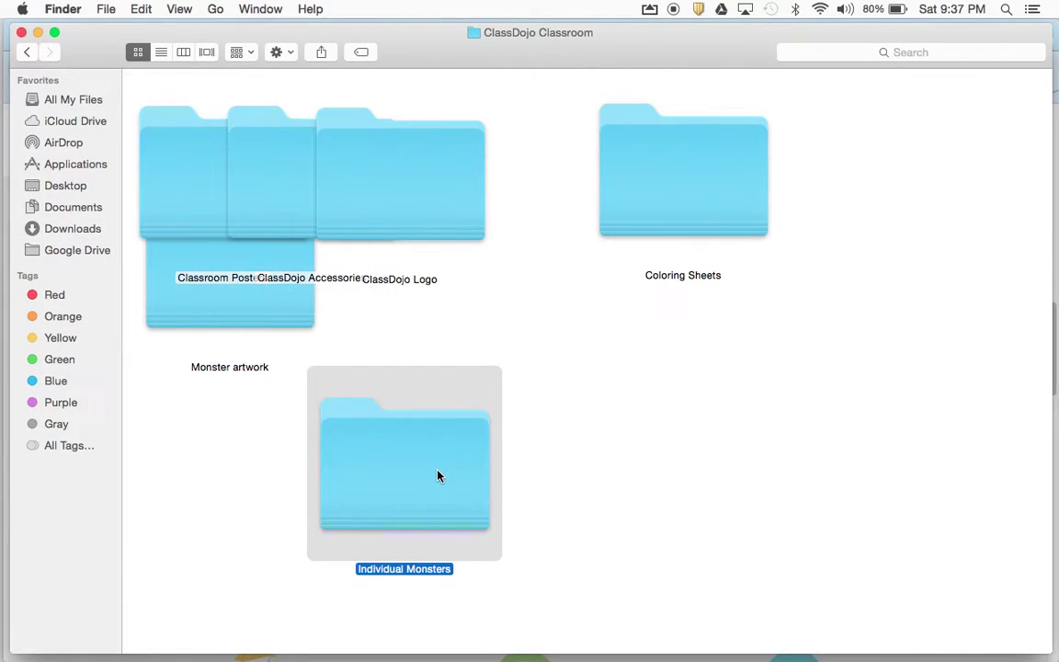
left_click_drag(421, 213, 795, 476)
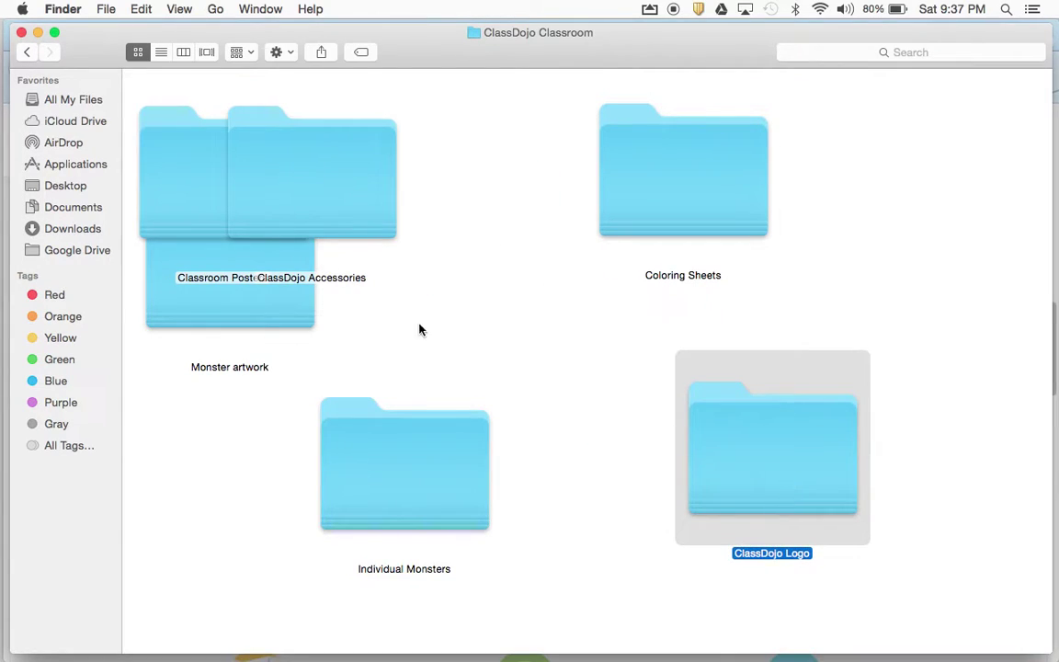
left_click(312, 196)
left_click_drag(311, 195, 516, 264)
left_click_drag(289, 219, 908, 189)
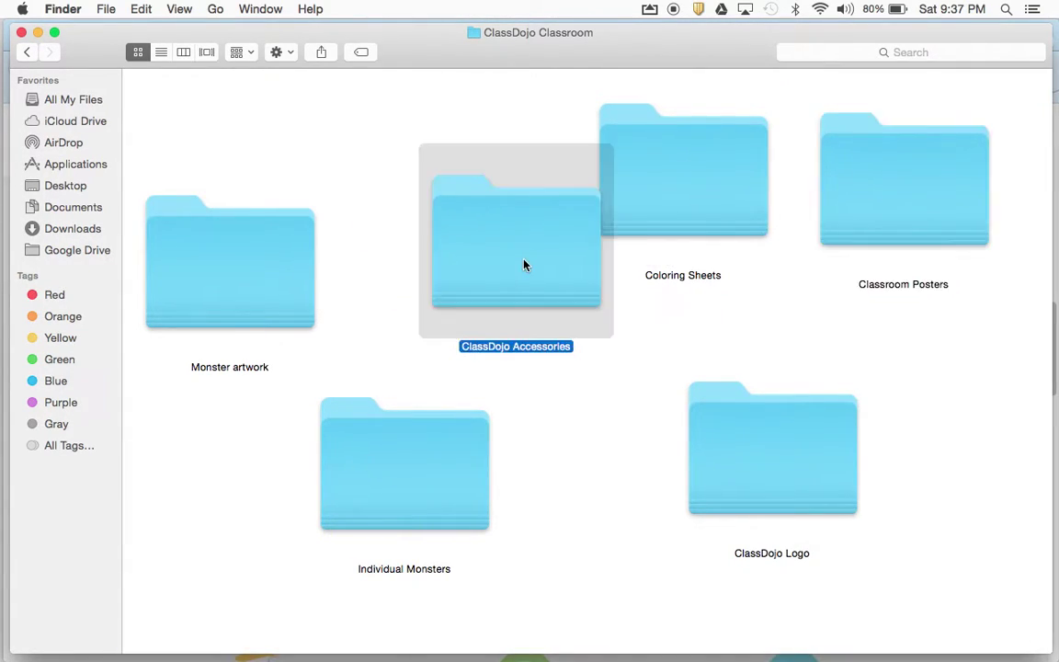
In ClassDojo Accessories, move Certificate.pdf to an empty spot, then return to ClassDojo Classroom
double_click(525, 267)
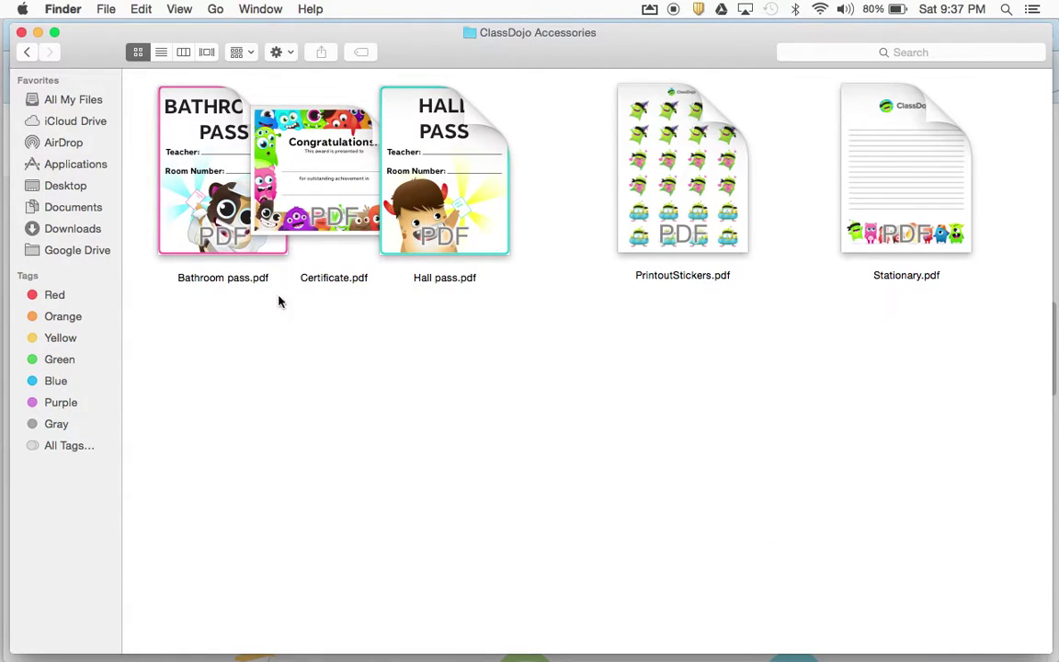
left_click_drag(292, 166, 208, 430)
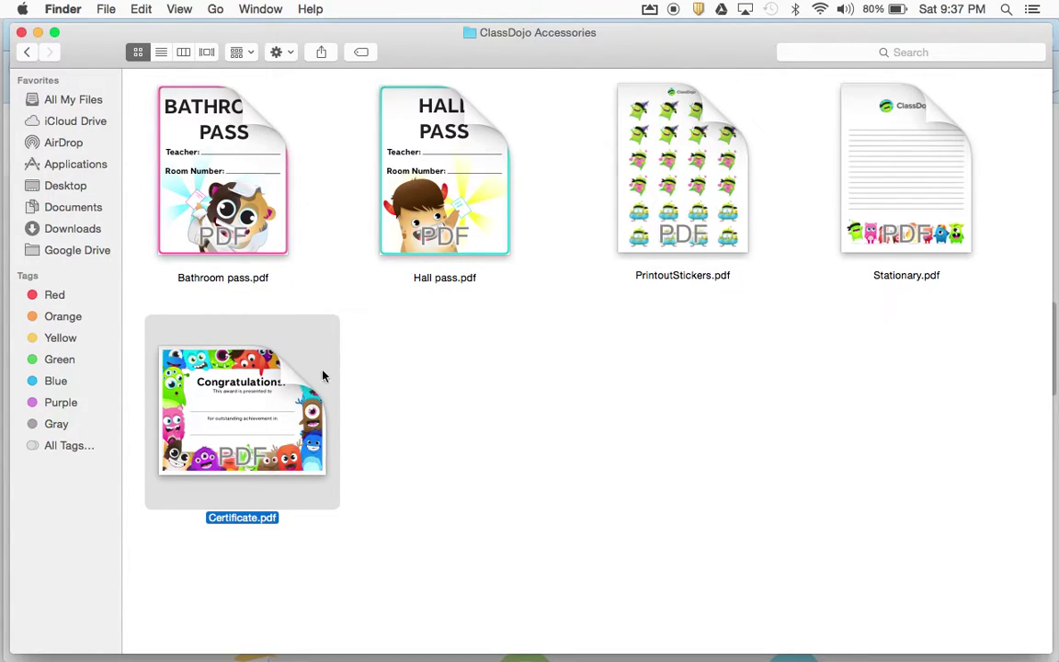
left_click(441, 437)
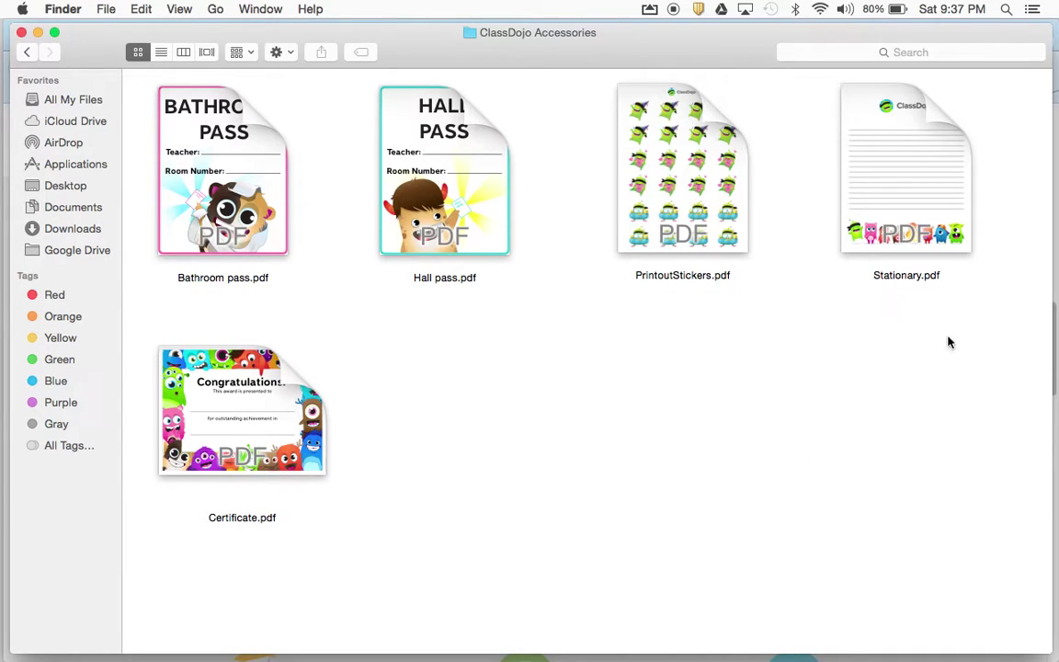
left_click(660, 160)
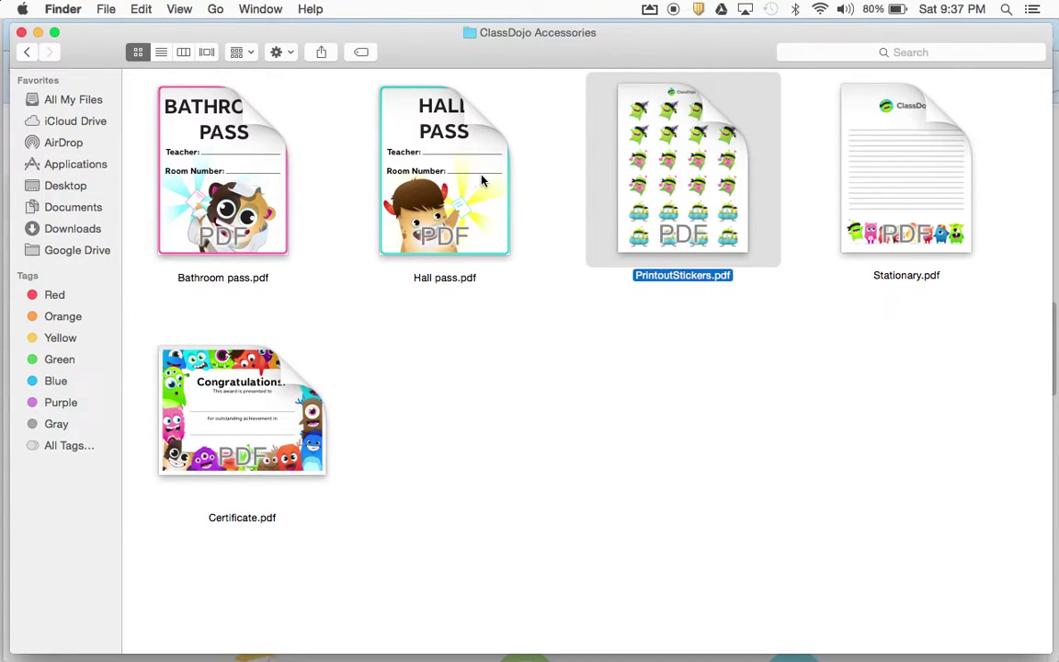
left_click(244, 164)
left_click(26, 53)
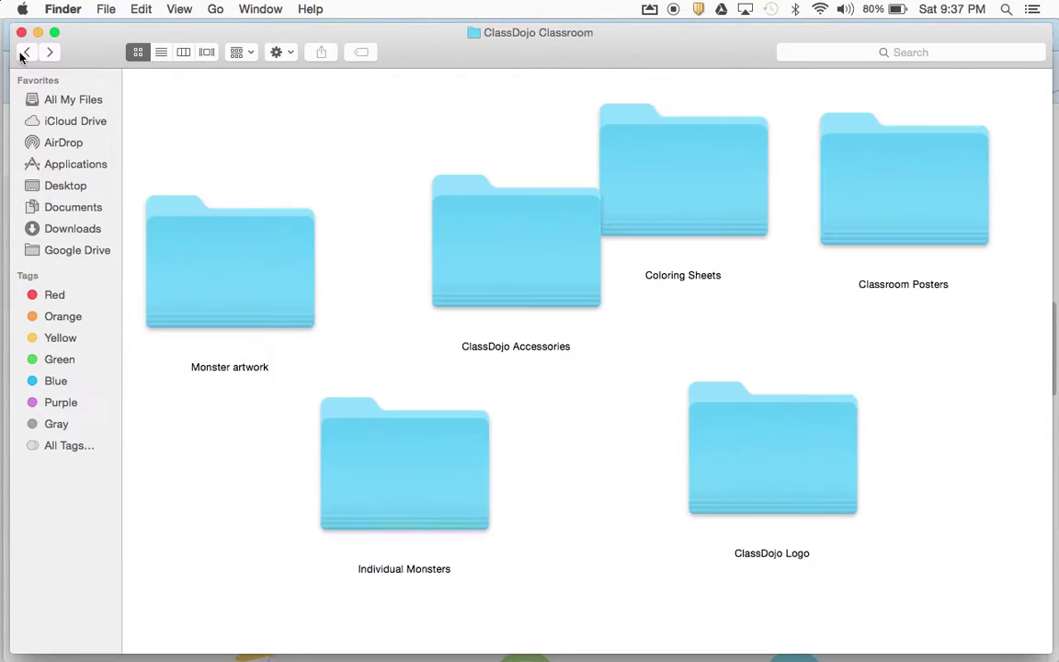
Open the Classroom Posters folder and arrange its PDFs by name
double_click(833, 208)
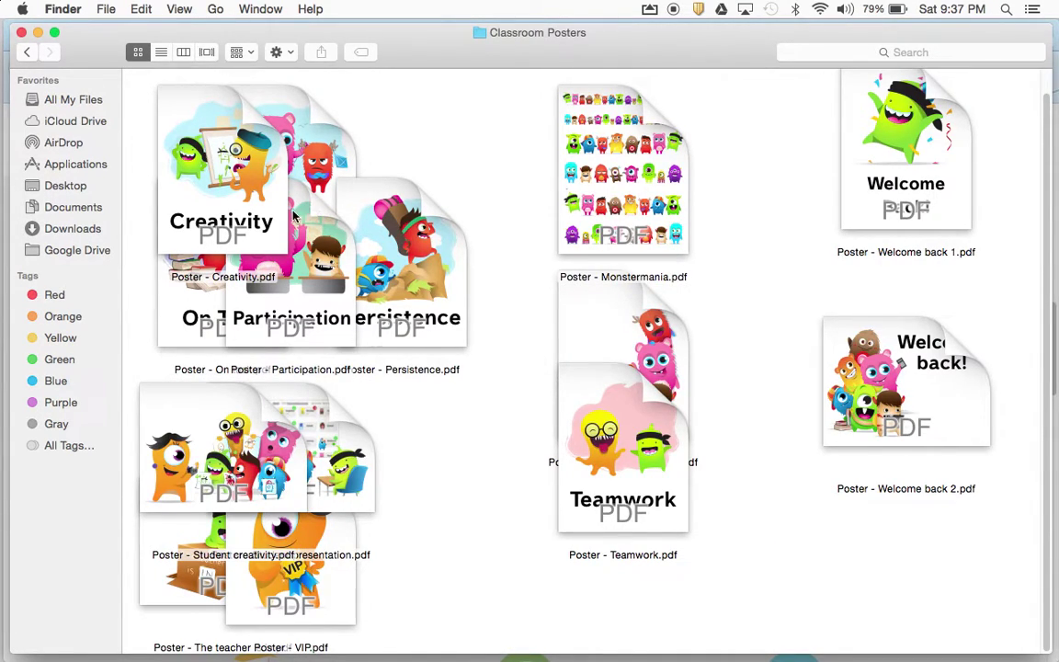
left_click(285, 52)
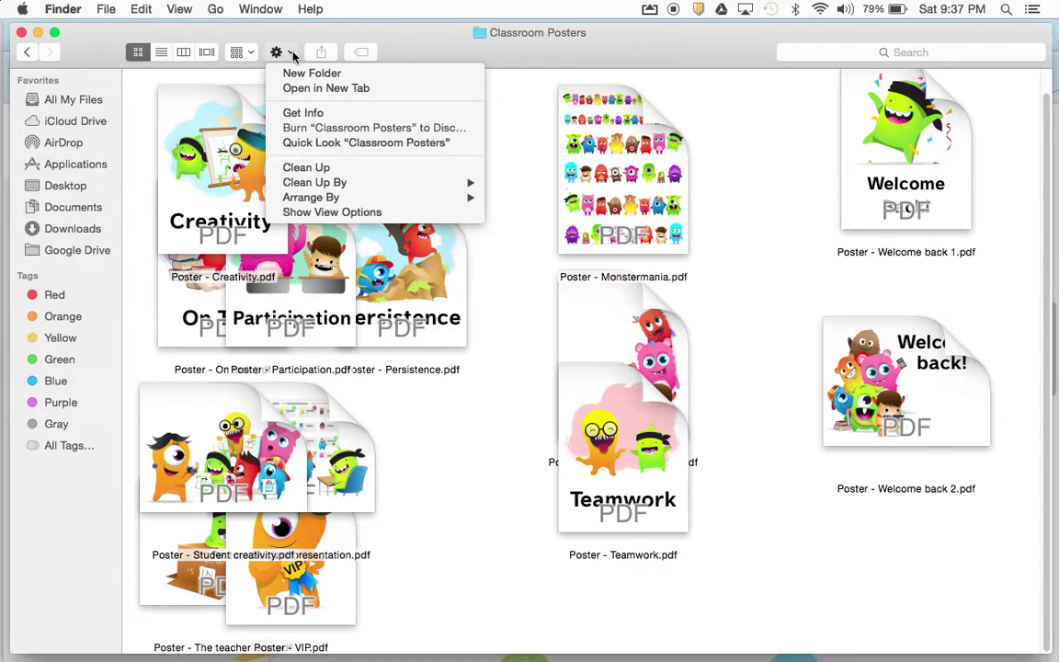
left_click(292, 56)
left_click(244, 52)
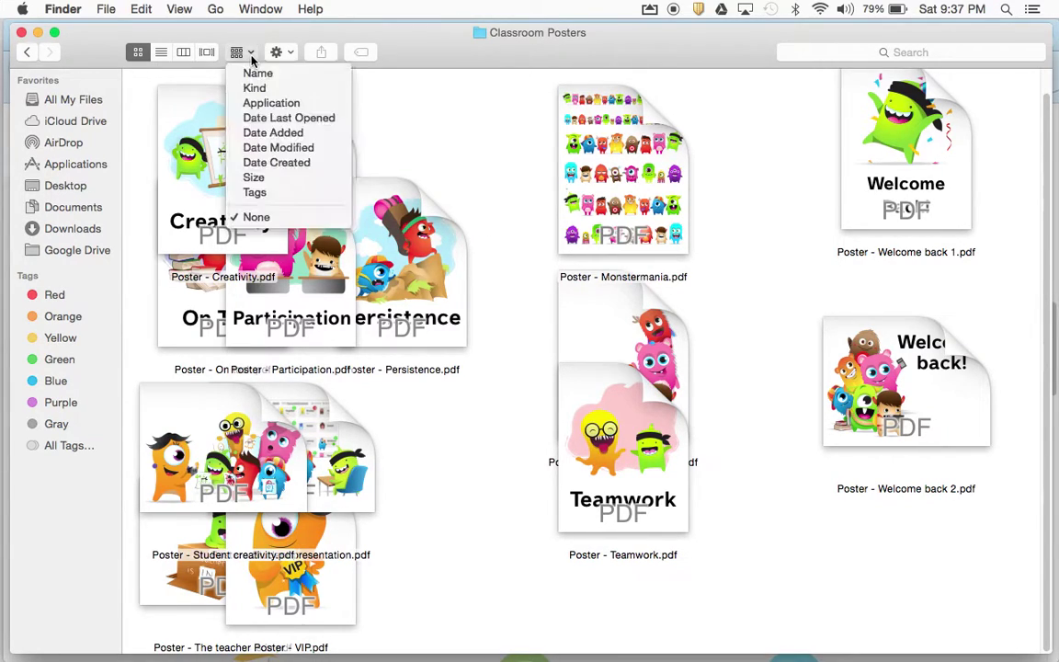
left_click(251, 74)
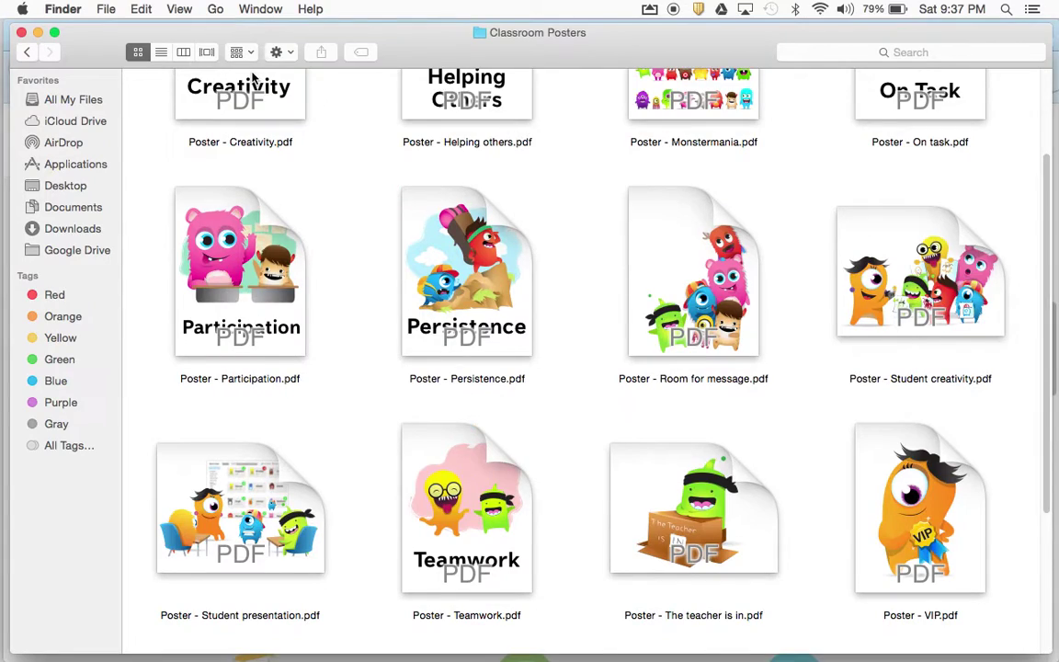
Scroll through the poster PDFs, then return to the ClassDojo Classroom folder
scroll(428, 364, "up", 3)
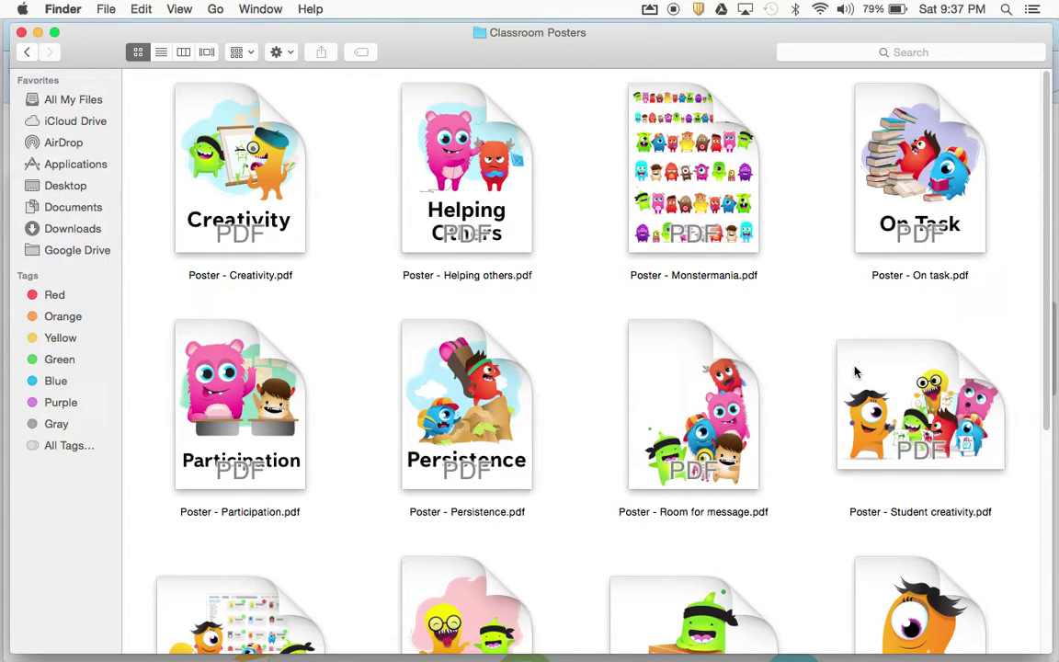
scroll(831, 296, "down", 3)
scroll(832, 296, "down", 4)
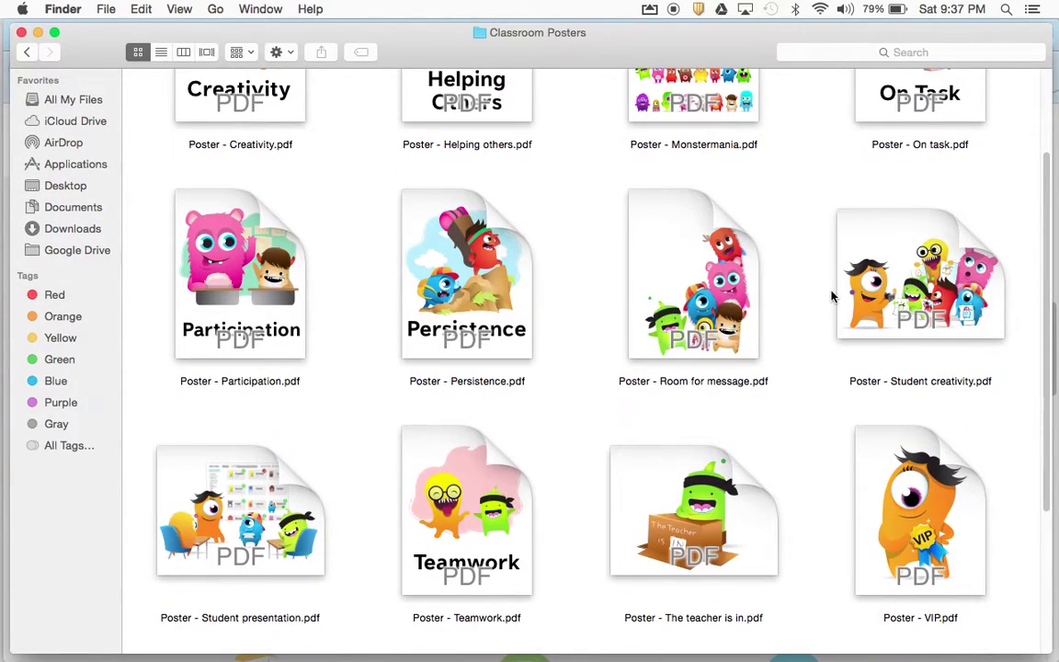
scroll(832, 295, "down", 5)
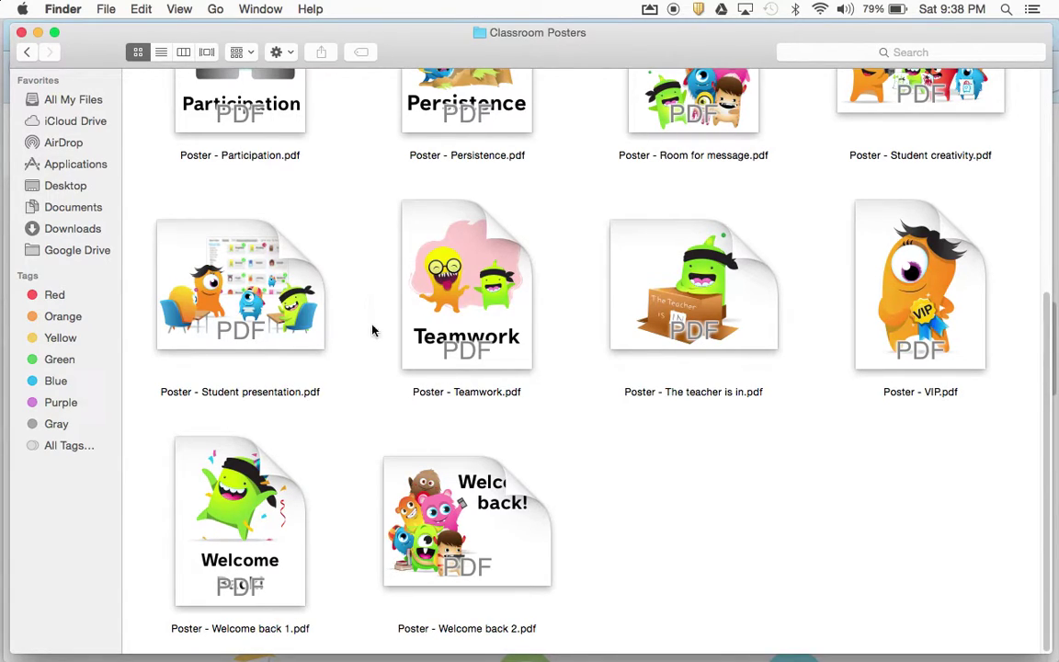
scroll(712, 525, "down", 1)
scroll(520, 367, "up", 3)
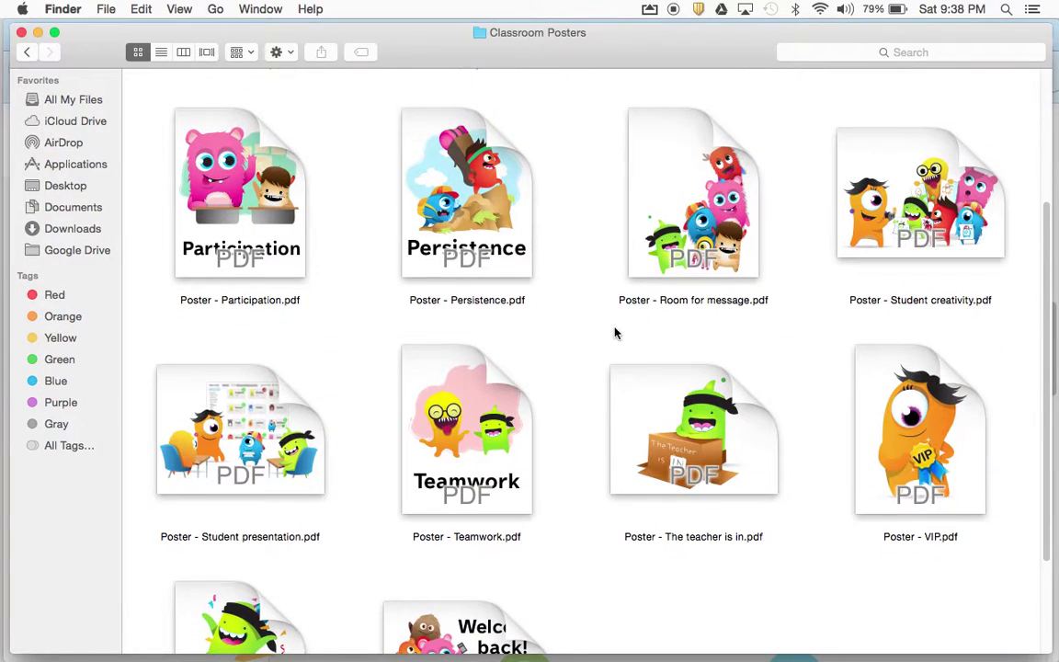
scroll(616, 333, "up", 4)
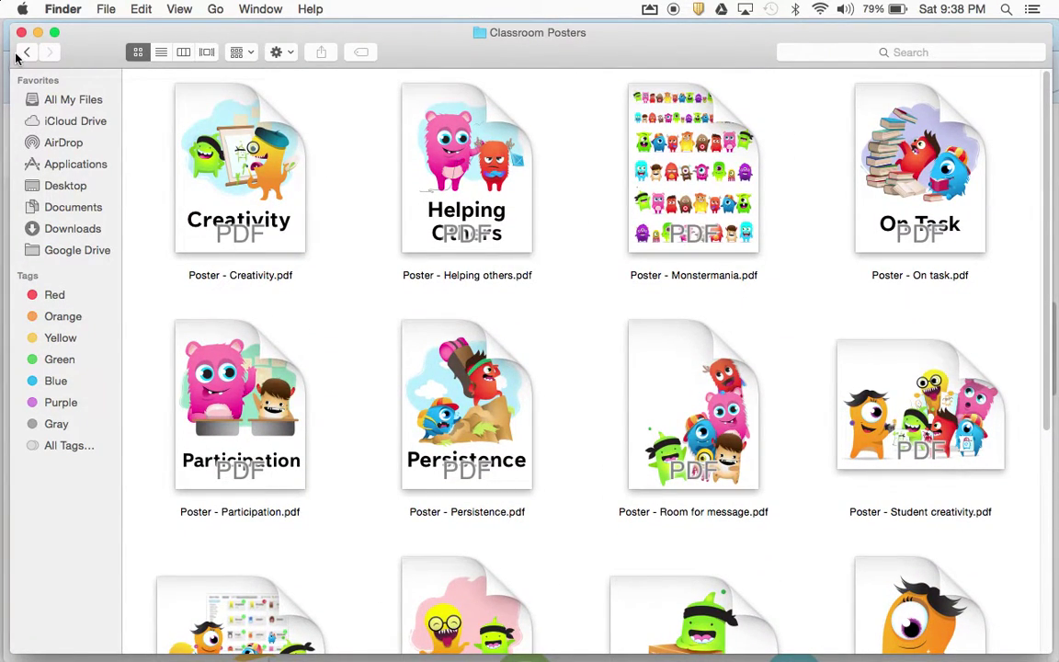
left_click(26, 52)
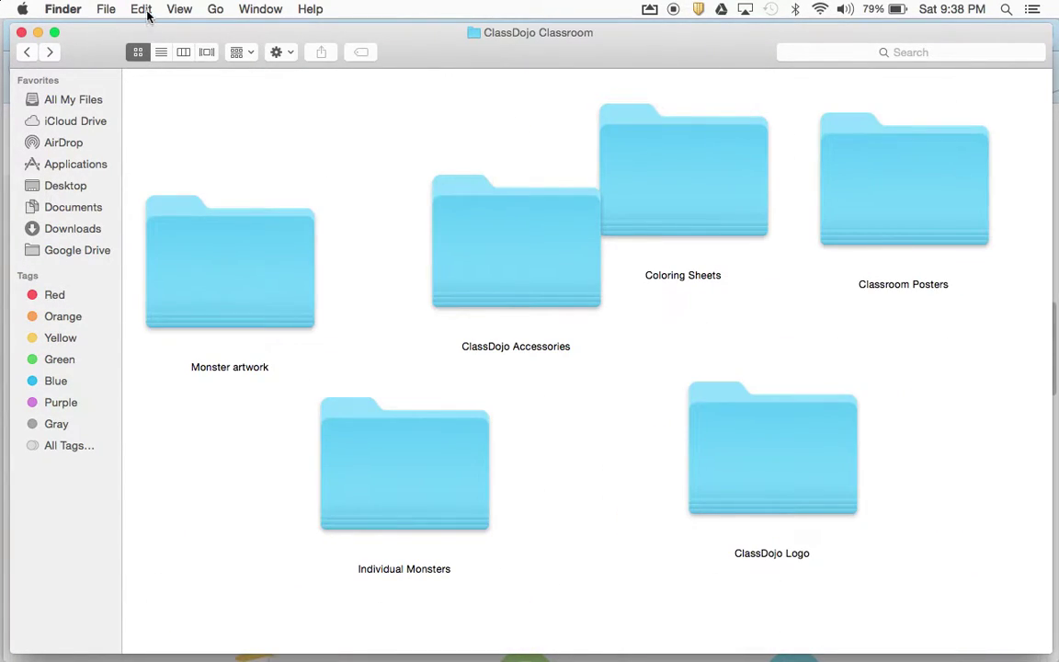
Arrange the subfolders by name and look inside the ClassDojo Logo folder
left_click(253, 53)
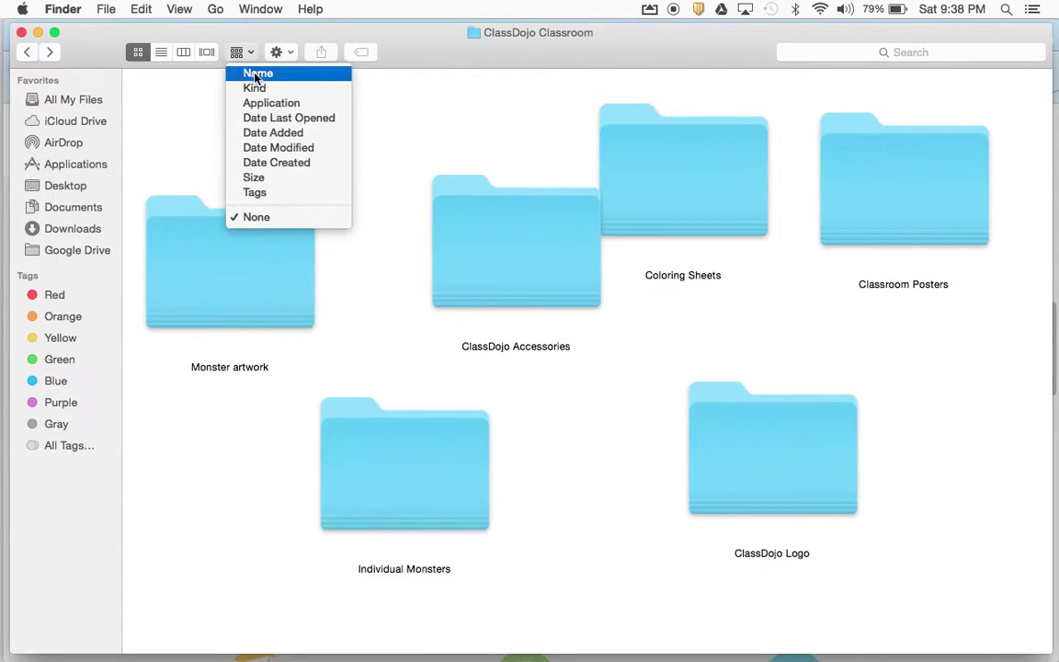
left_click(253, 73)
double_click(533, 184)
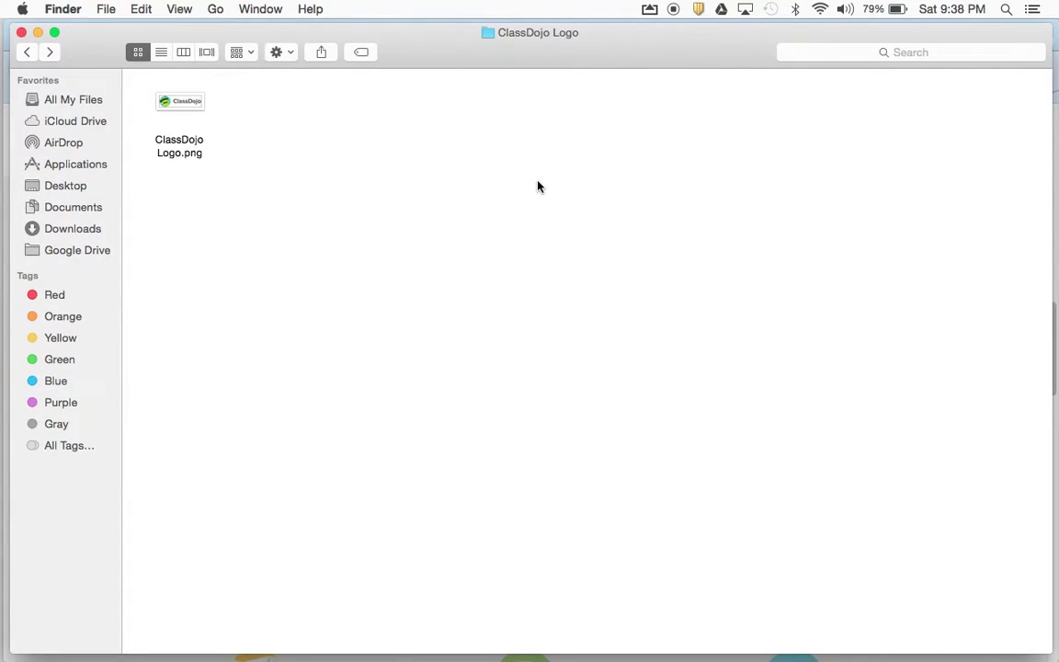
left_click(26, 52)
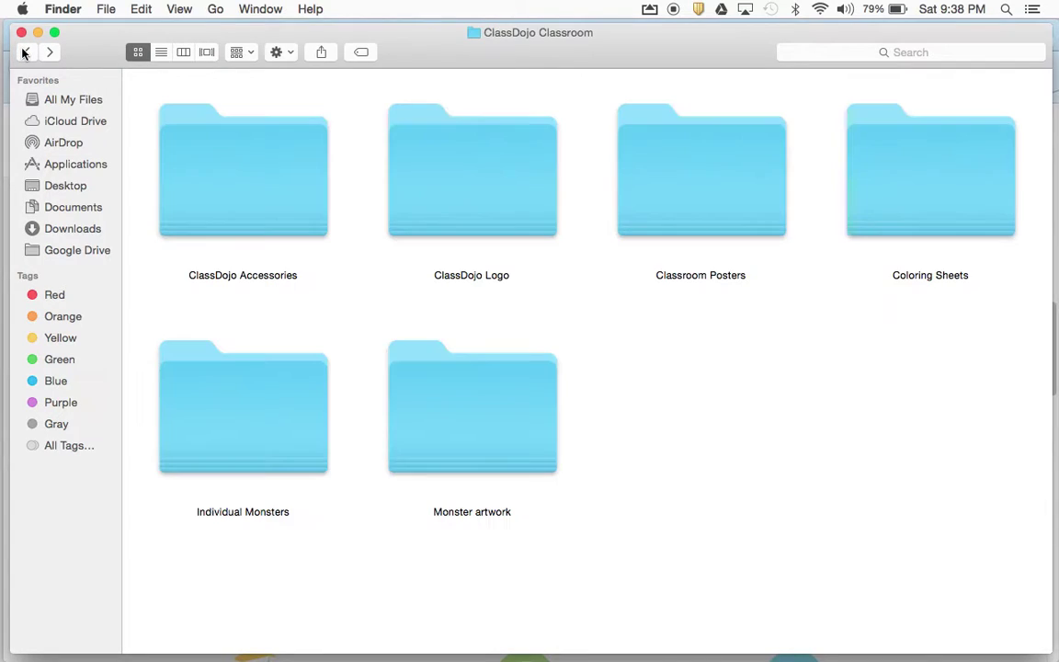
Browse the Individual Monsters folder and return to ClassDojo Classroom
double_click(234, 408)
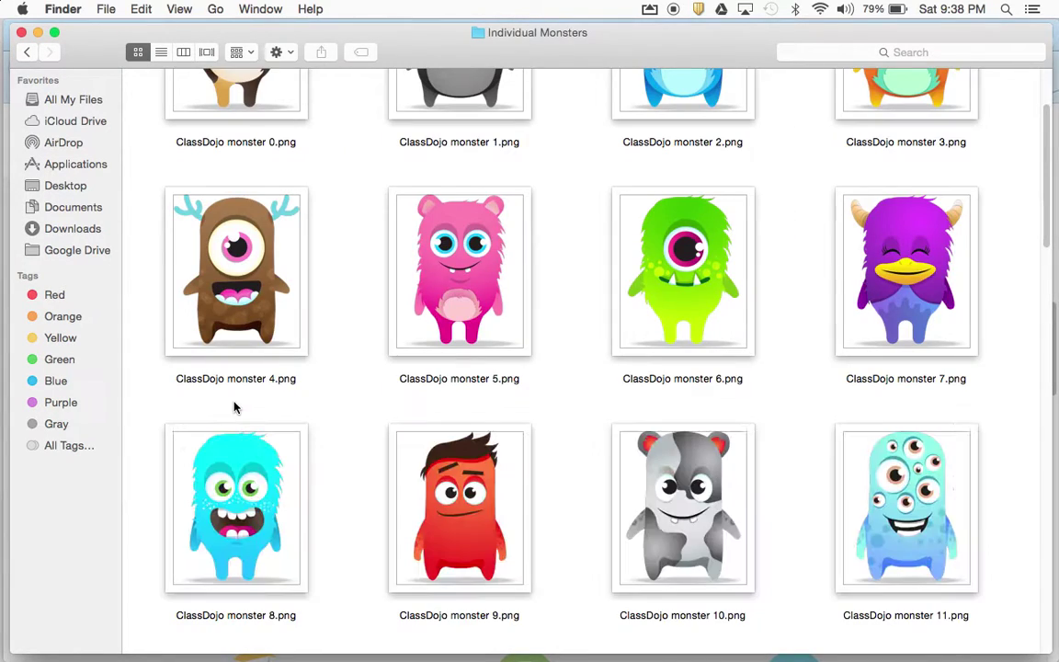
scroll(372, 346, "up", 3)
scroll(331, 283, "down", 10)
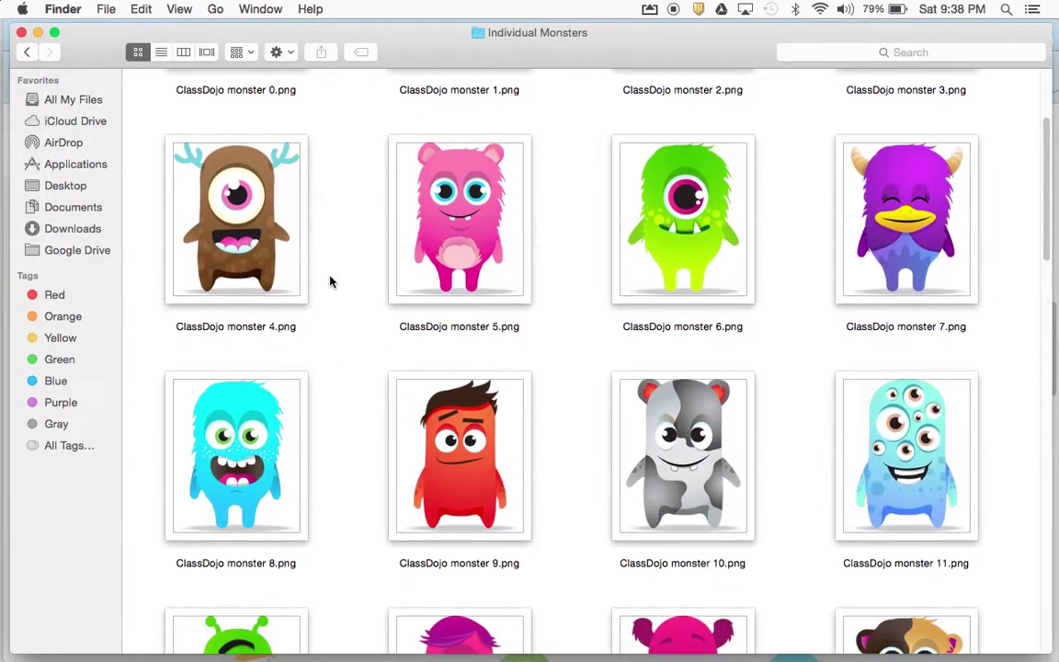
scroll(330, 282, "down", 10)
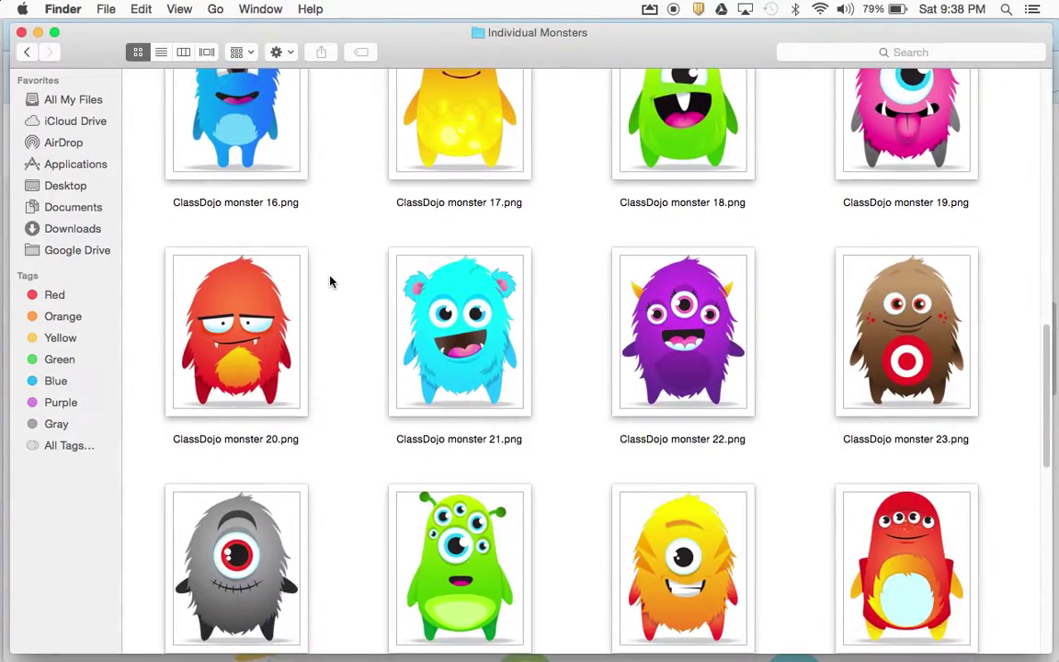
scroll(330, 282, "up", 15)
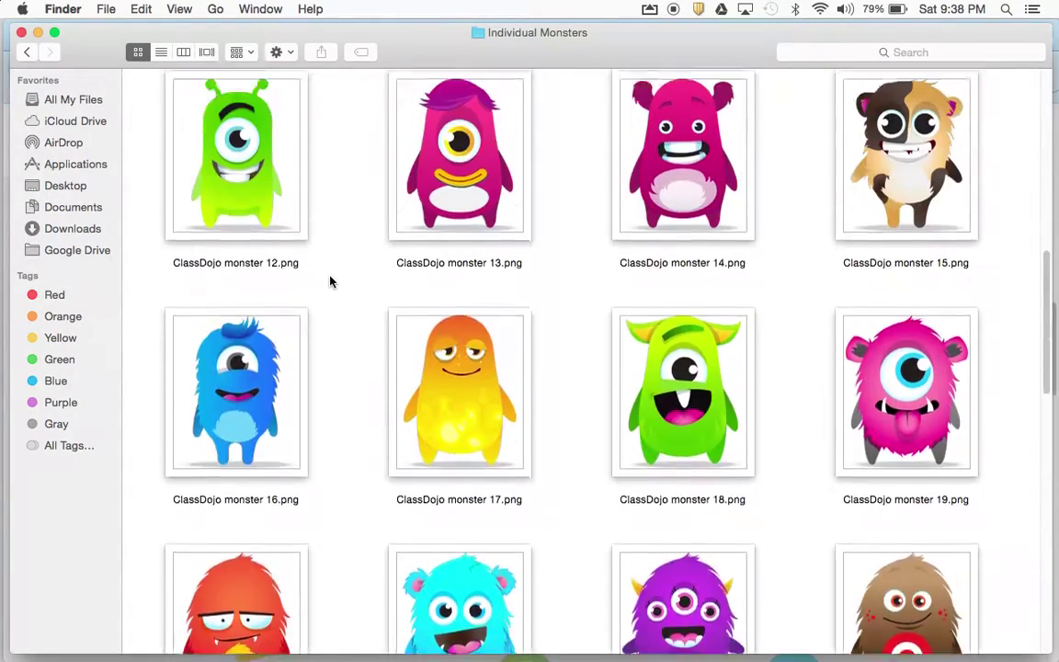
scroll(329, 280, "up", 3)
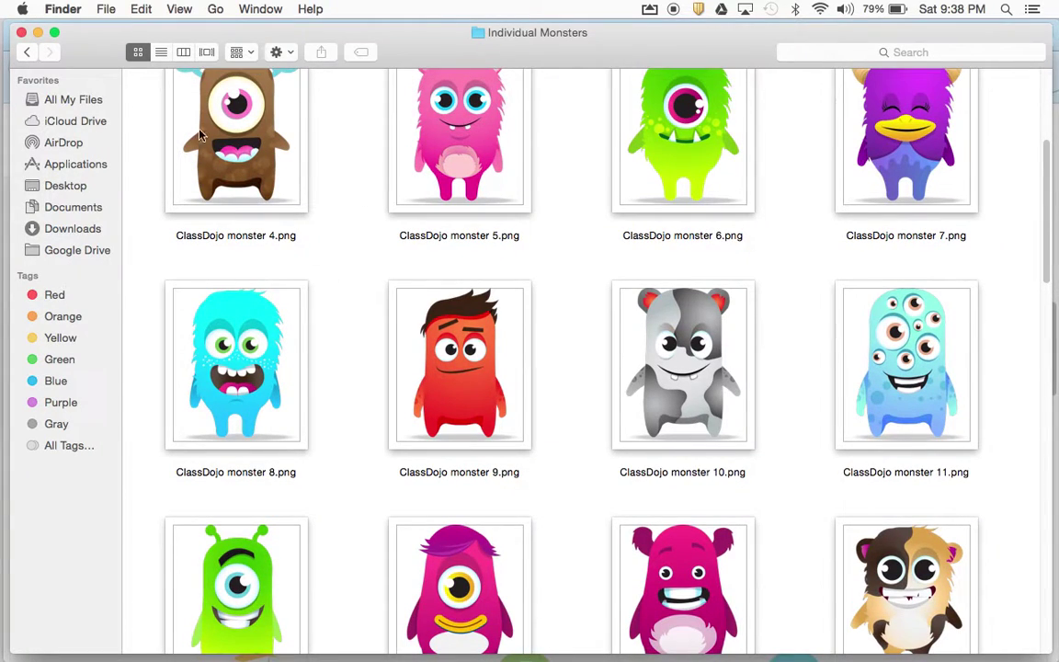
left_click(29, 54)
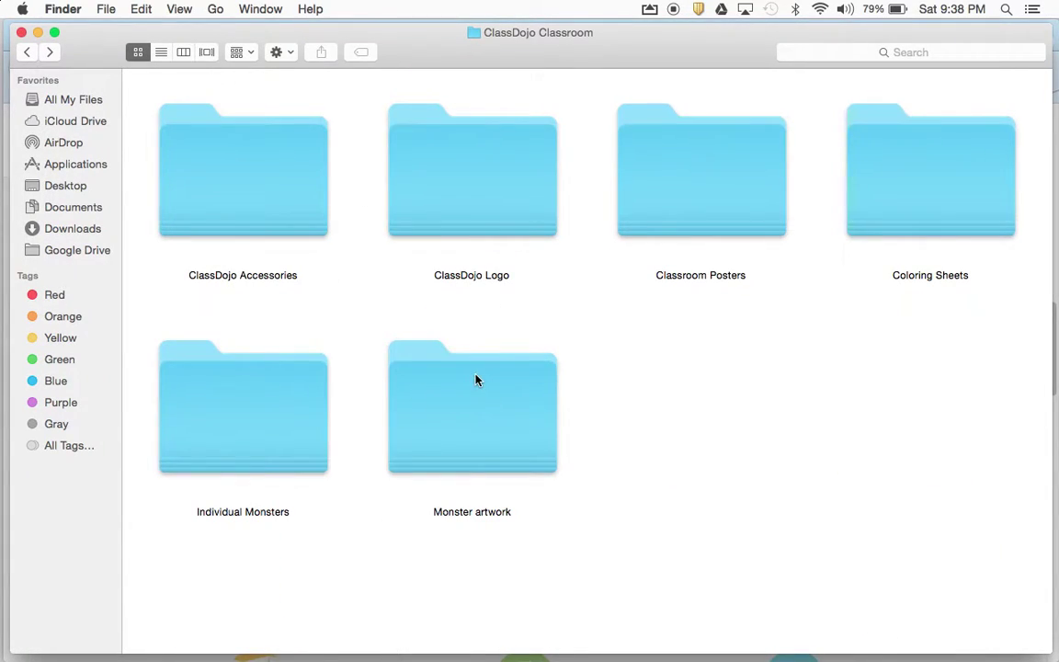
Browse the Monster artwork and Coloring Sheets folders, then go back to Downloads
double_click(475, 378)
scroll(338, 336, "up", 3)
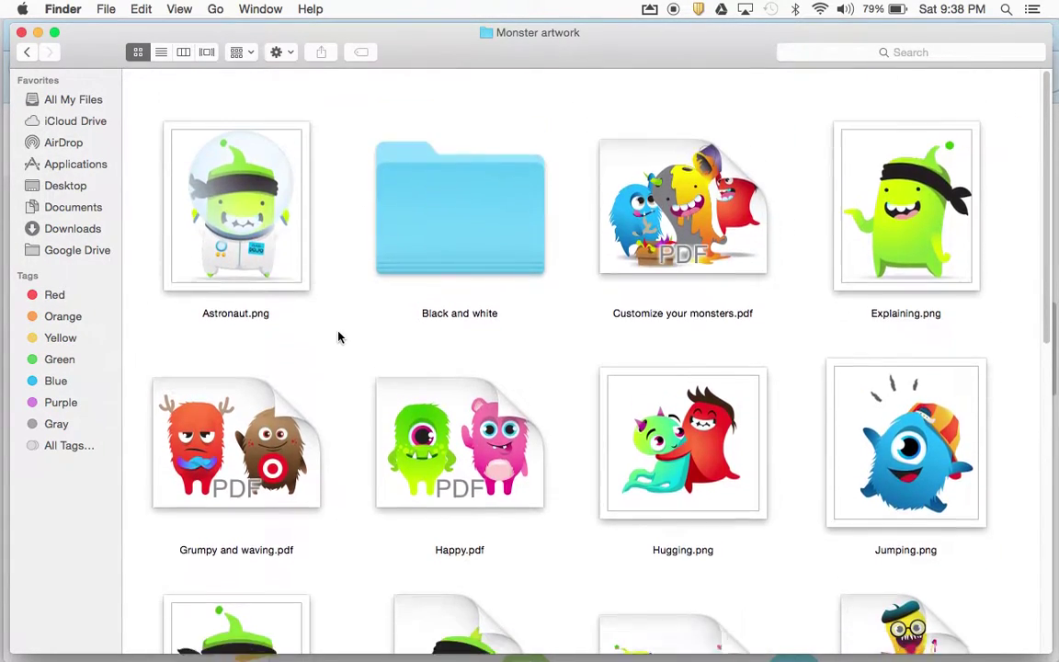
scroll(338, 337, "down", 4)
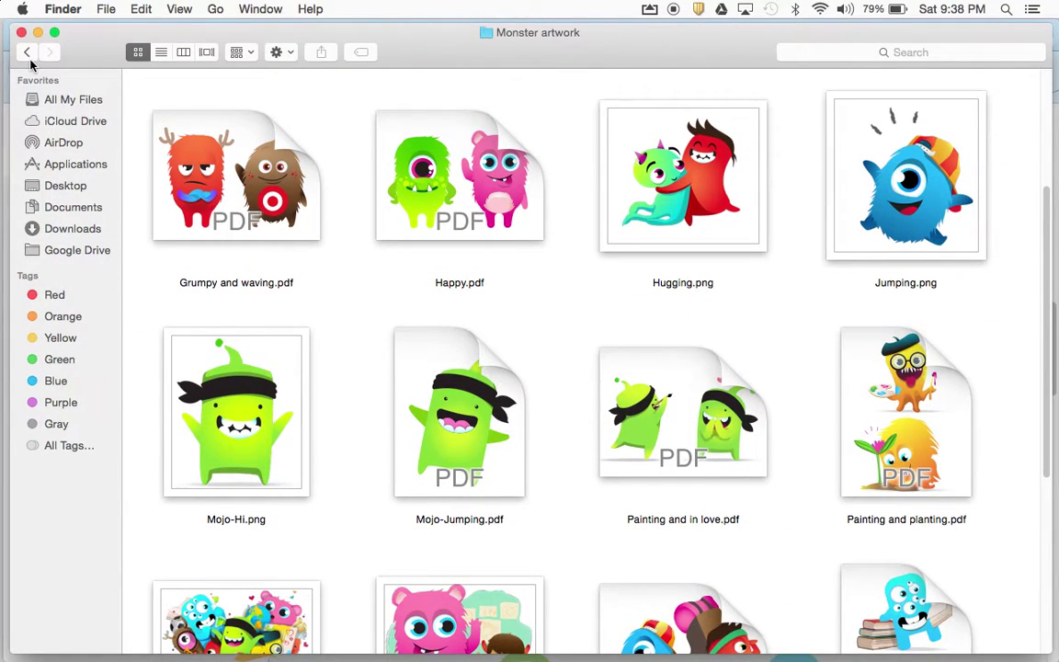
left_click(29, 52)
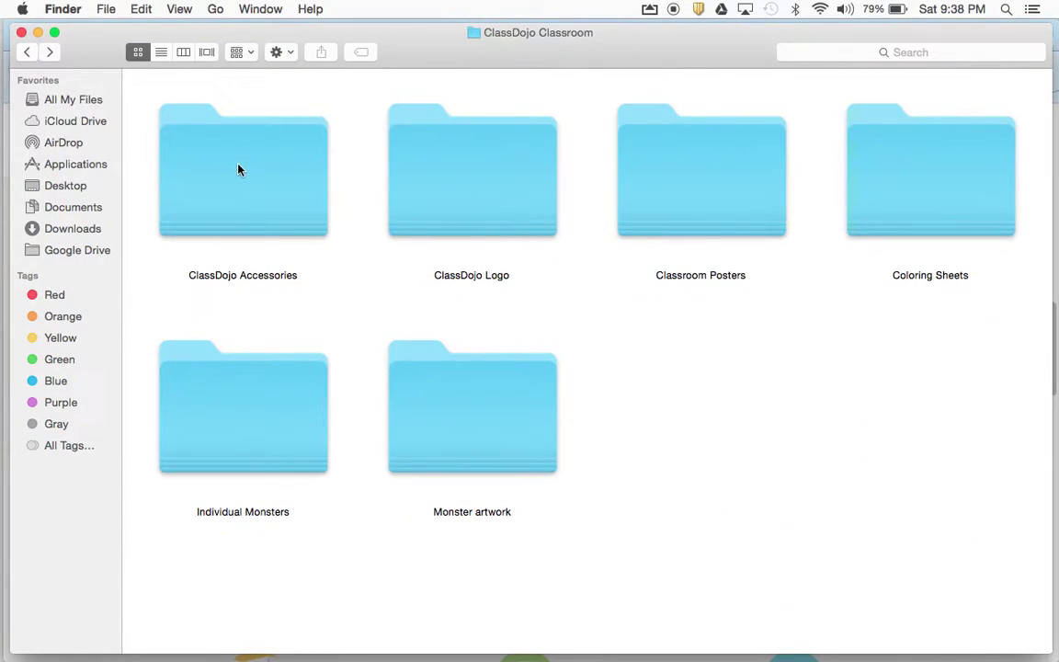
double_click(956, 149)
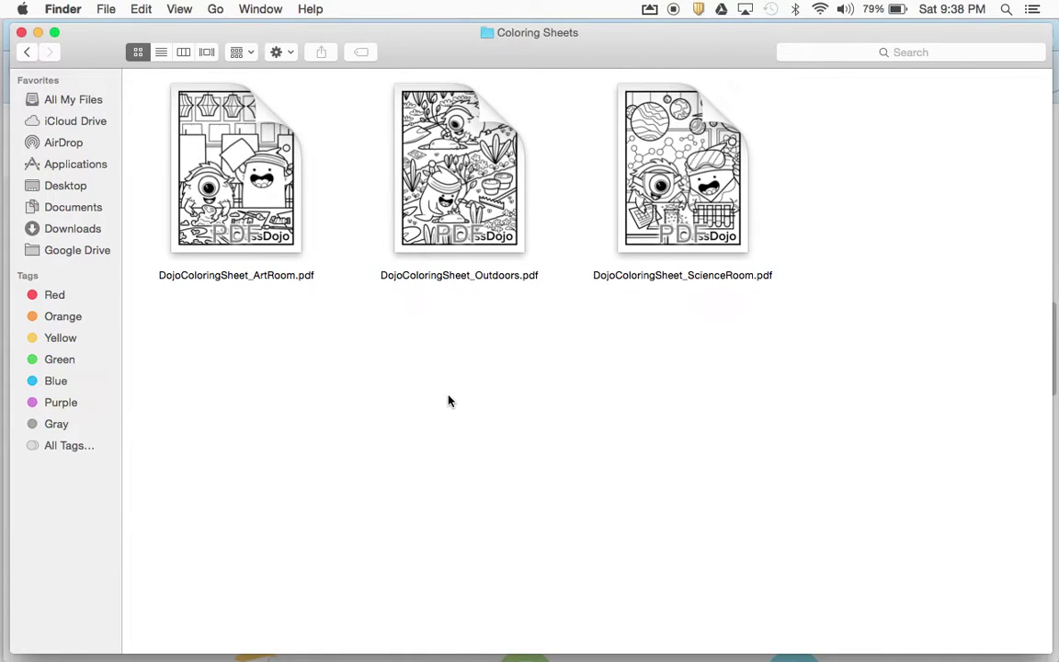
left_click(25, 53)
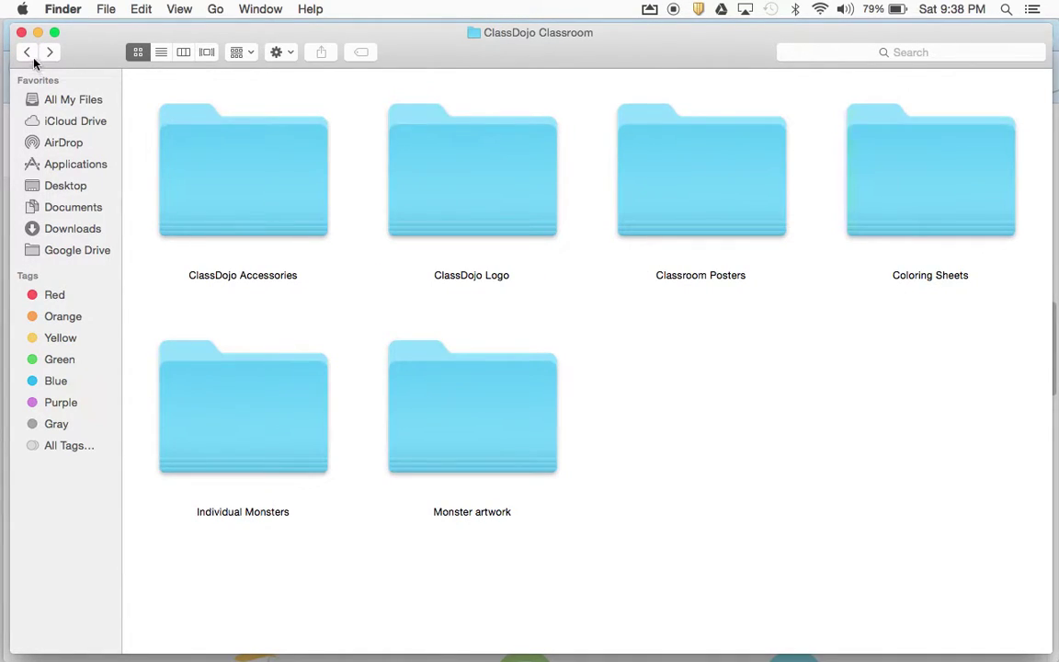
left_click(27, 53)
left_click(22, 32)
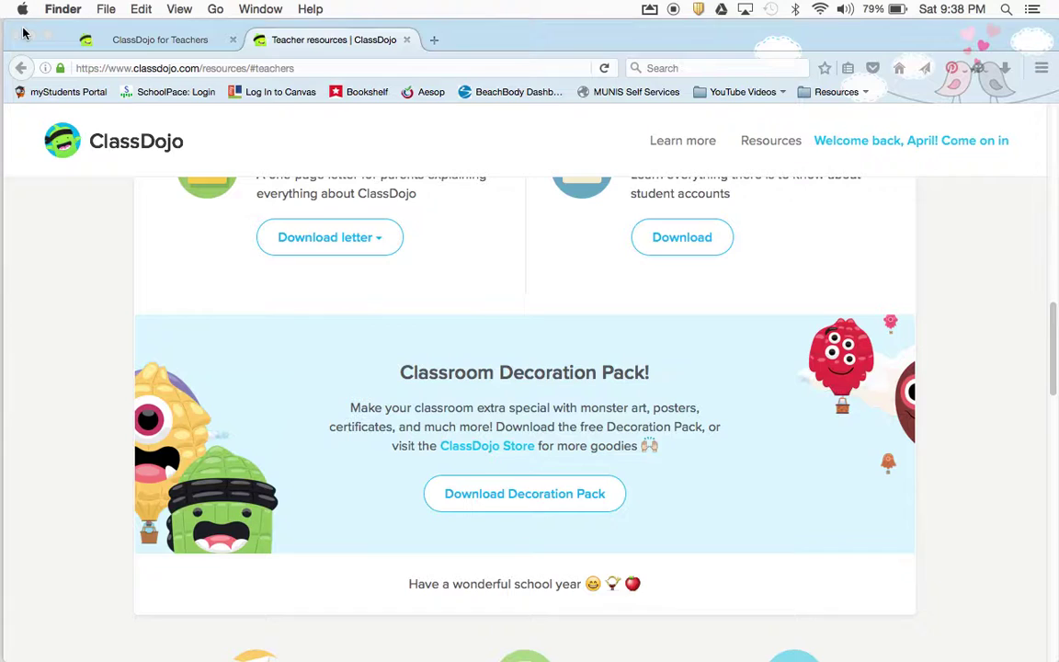
scroll(722, 346, "down", 5)
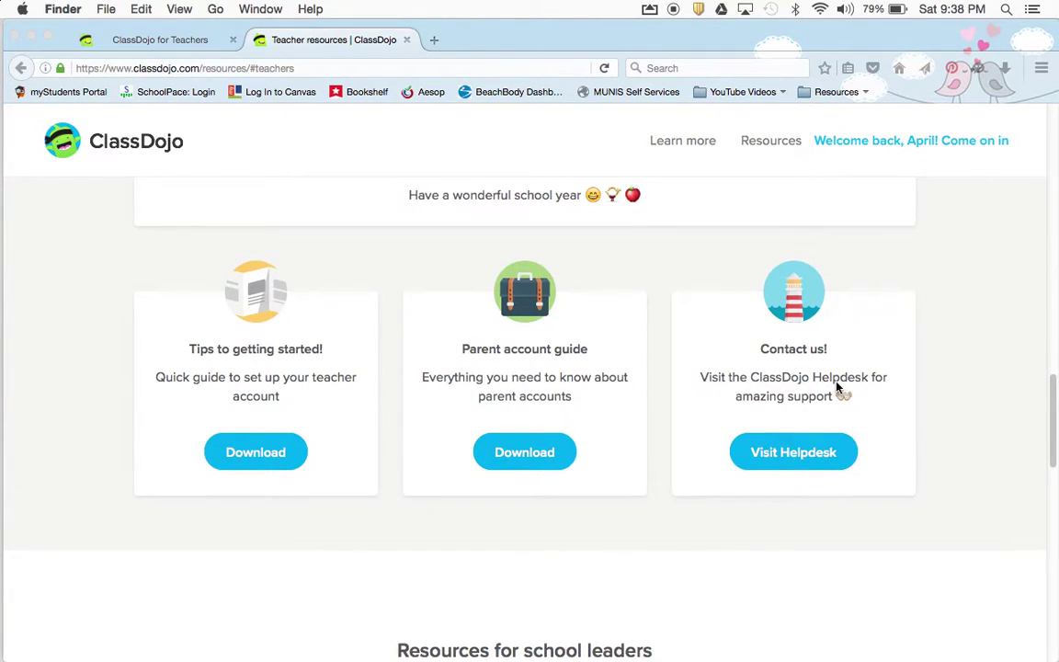
scroll(967, 377, "up", 10)
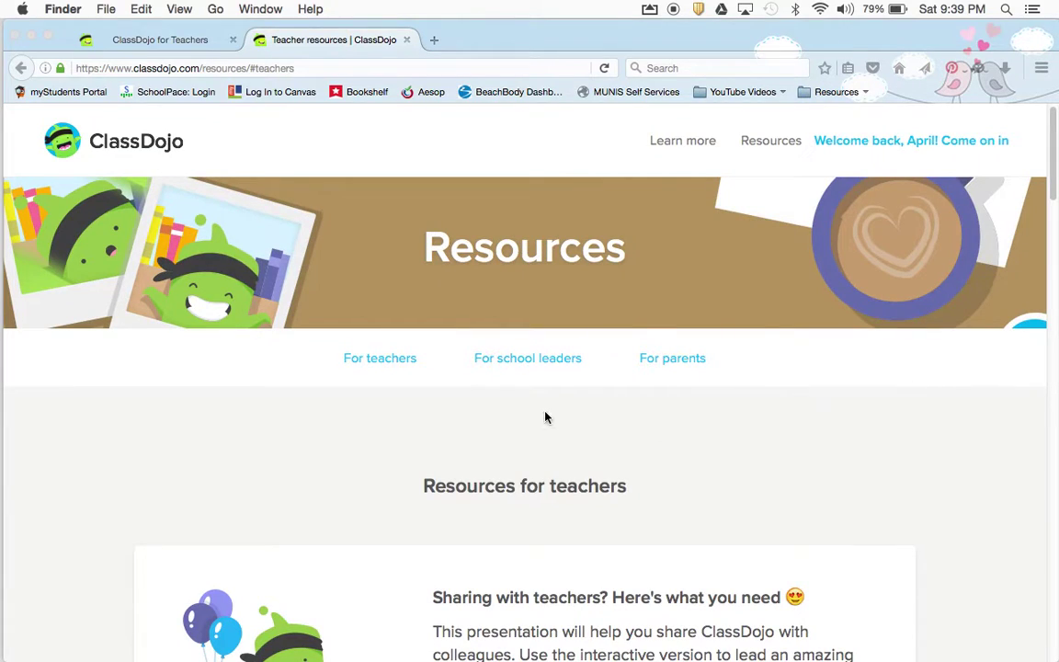
left_click(685, 357)
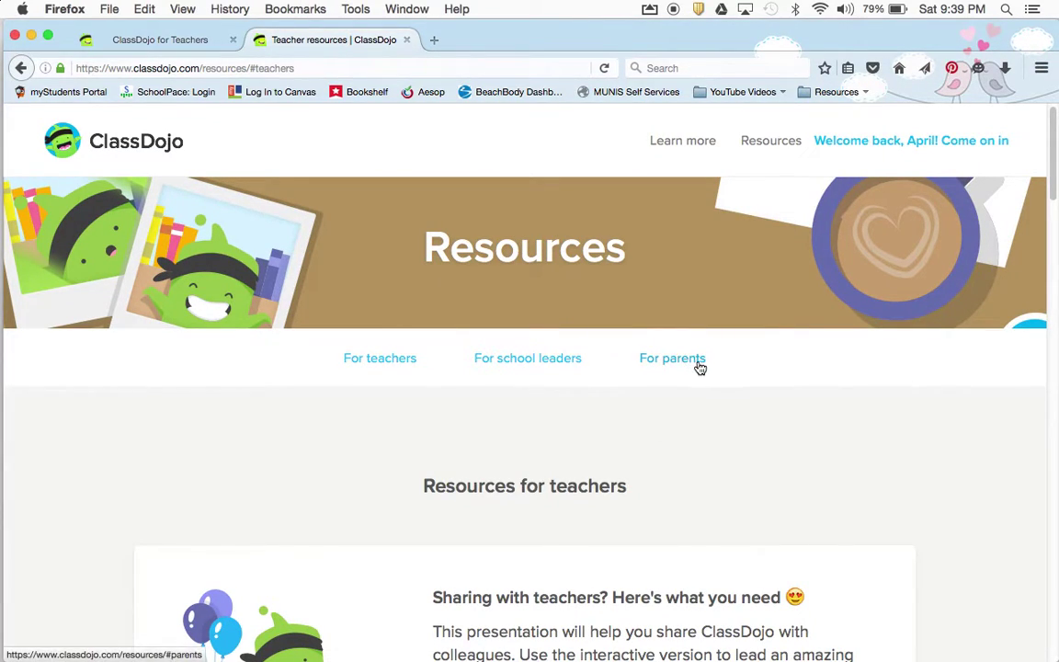
left_click(696, 363)
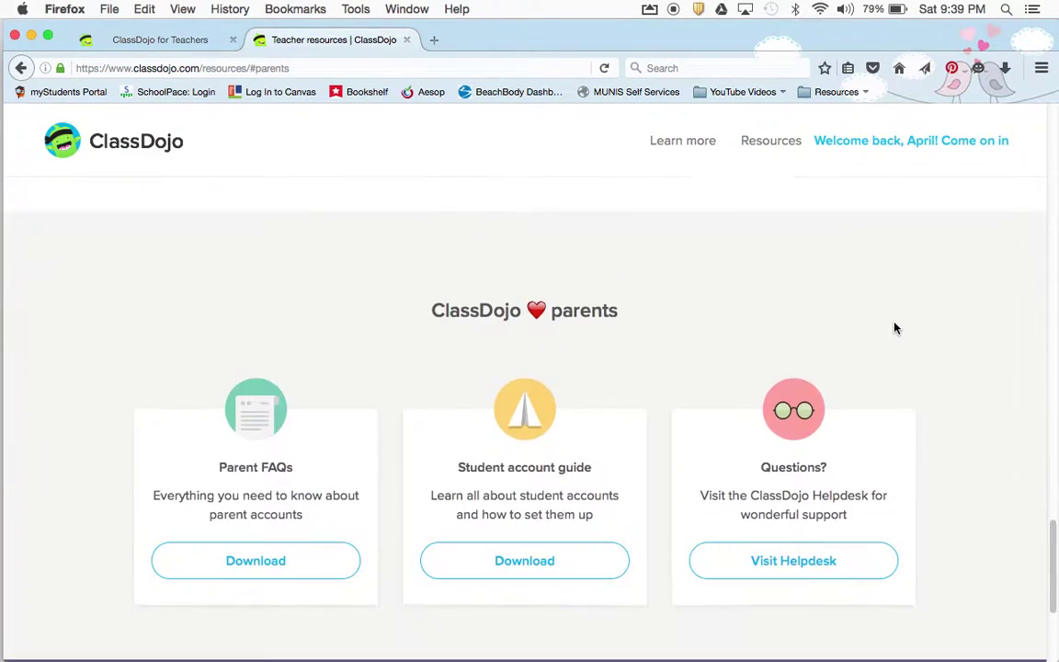
scroll(897, 328, "up", 4)
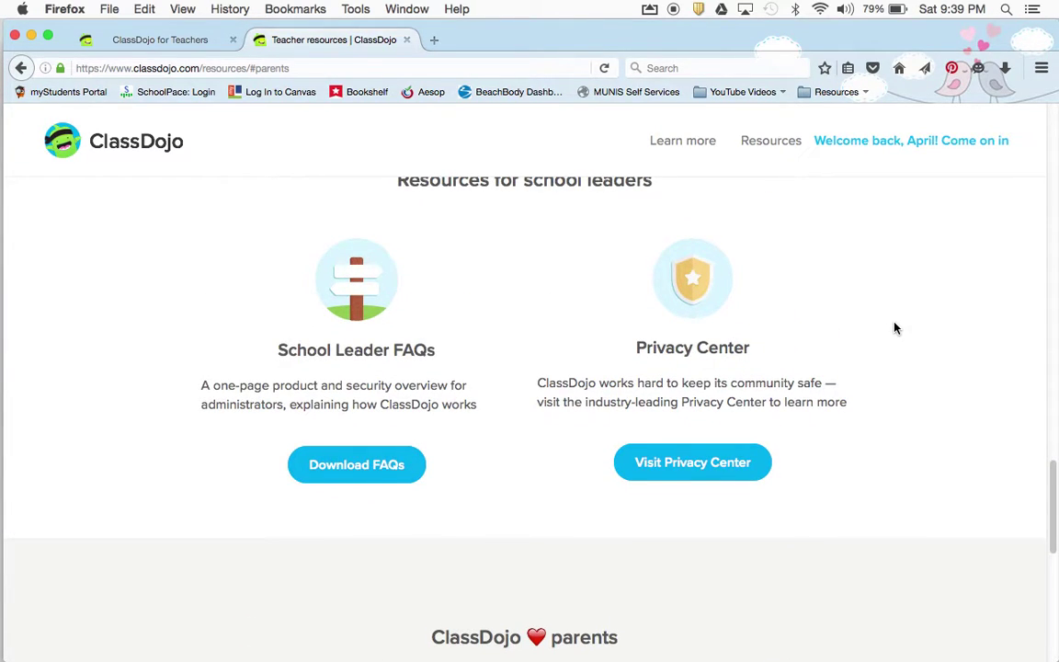
scroll(896, 328, "up", 8)
scroll(897, 328, "up", 8)
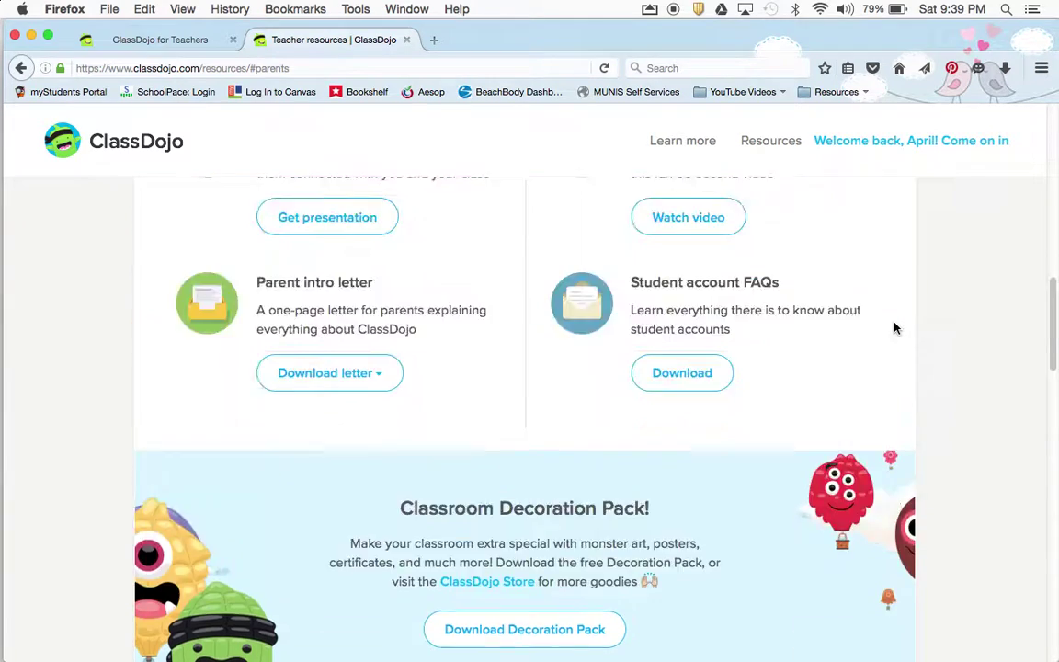
From the Demo Class page, open the Big Ideas episode and browse the other episodes list
left_click(146, 41)
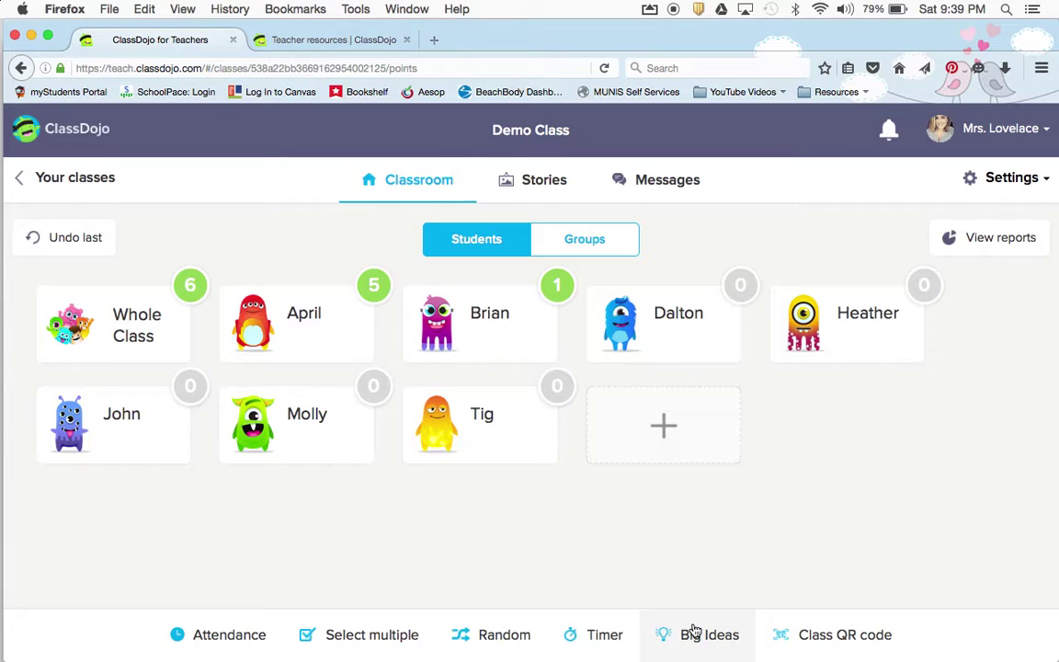
left_click(694, 631)
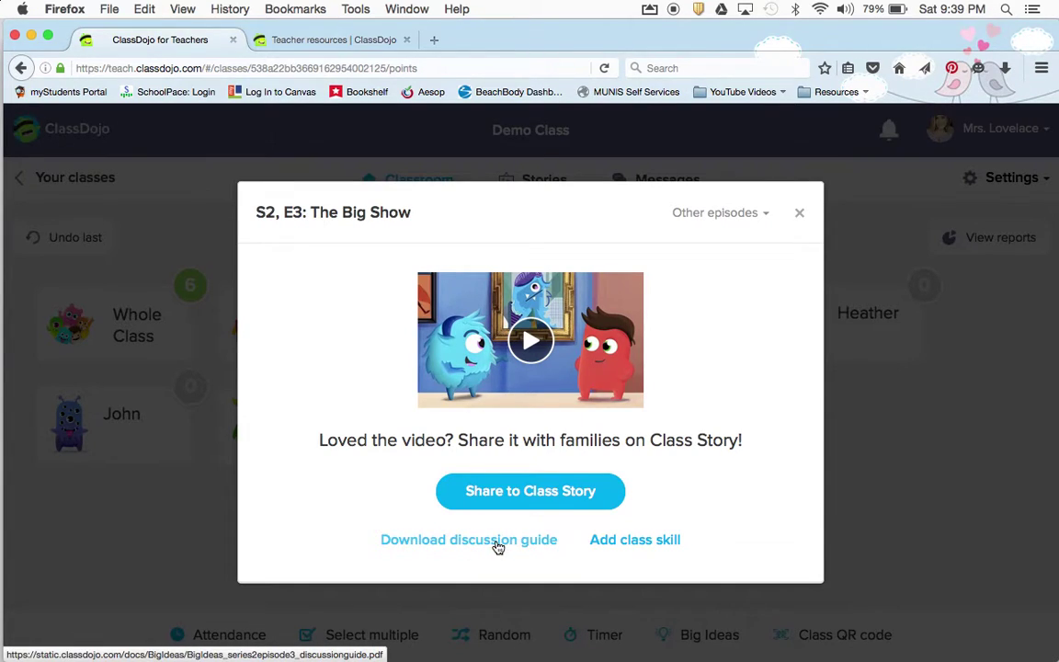
left_click(750, 217)
scroll(720, 300, "down", 3)
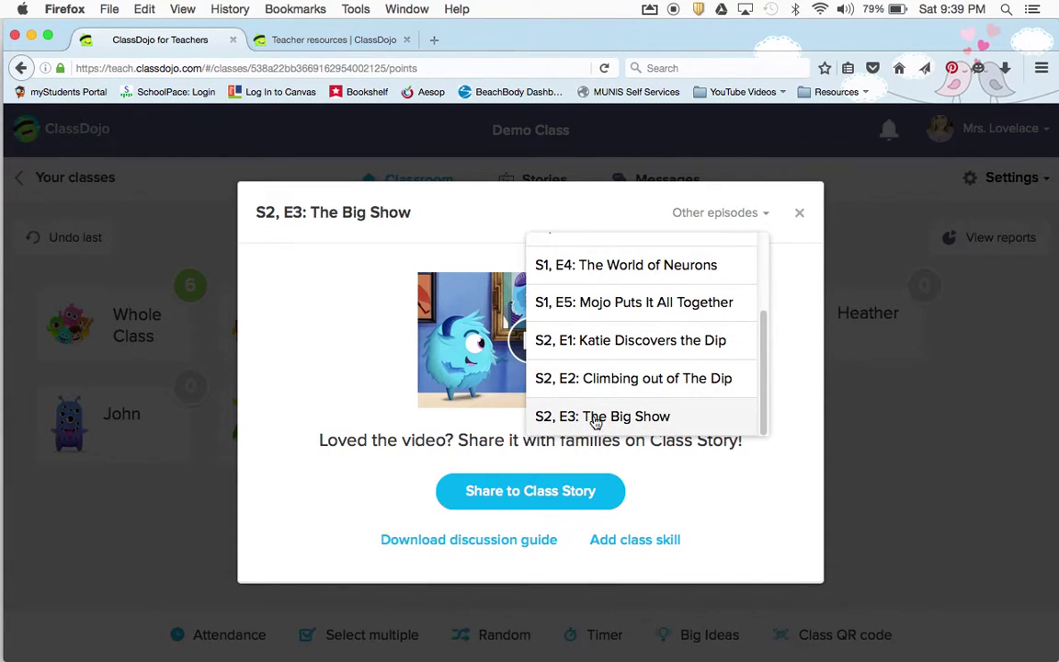
scroll(715, 307, "up", 3)
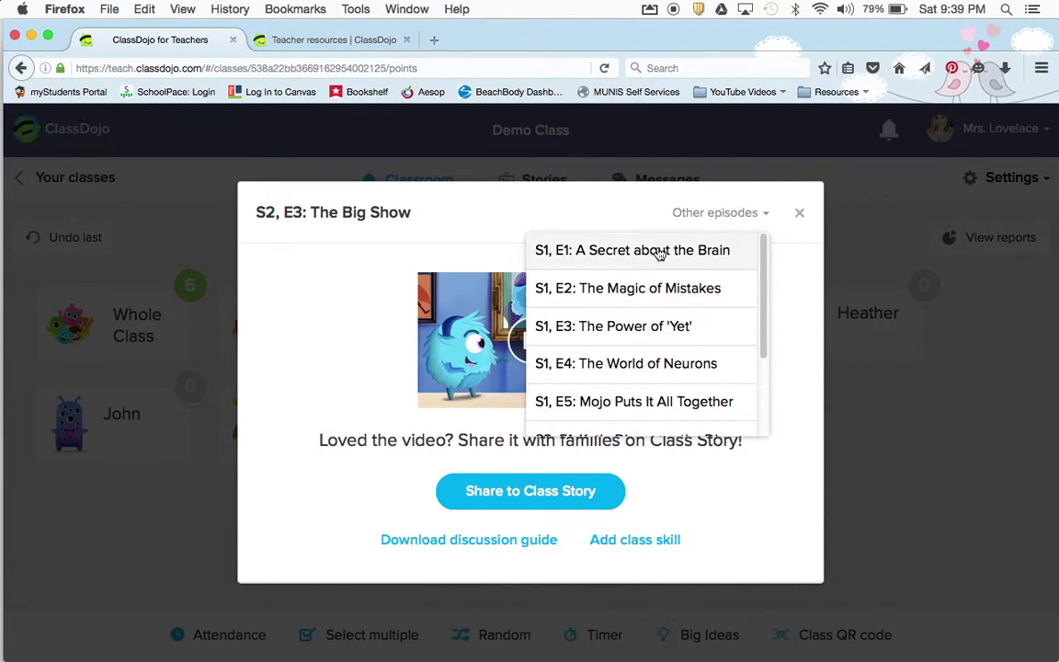
left_click(789, 279)
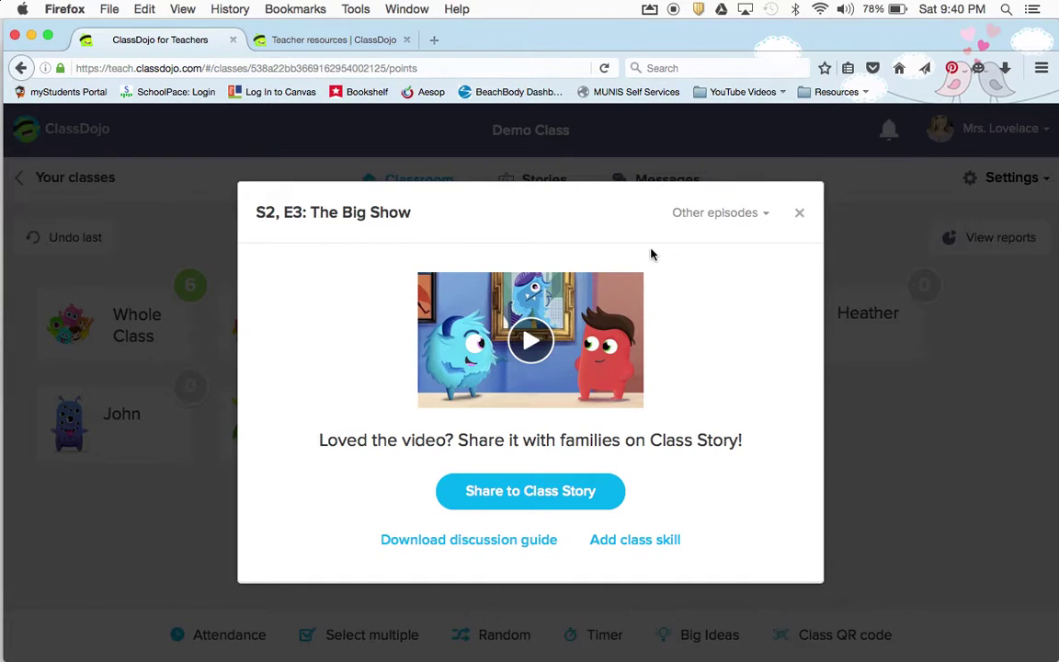
Close the Big Ideas episode dialog, then view and dismiss the notifications list
left_click(799, 213)
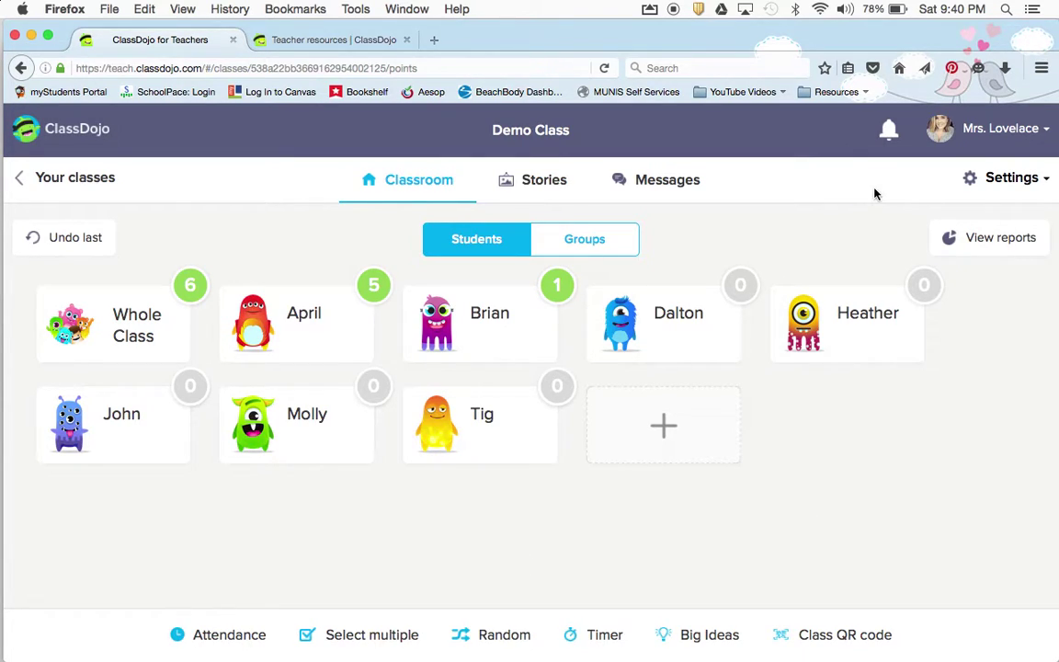
left_click(889, 134)
left_click(890, 135)
left_click(890, 138)
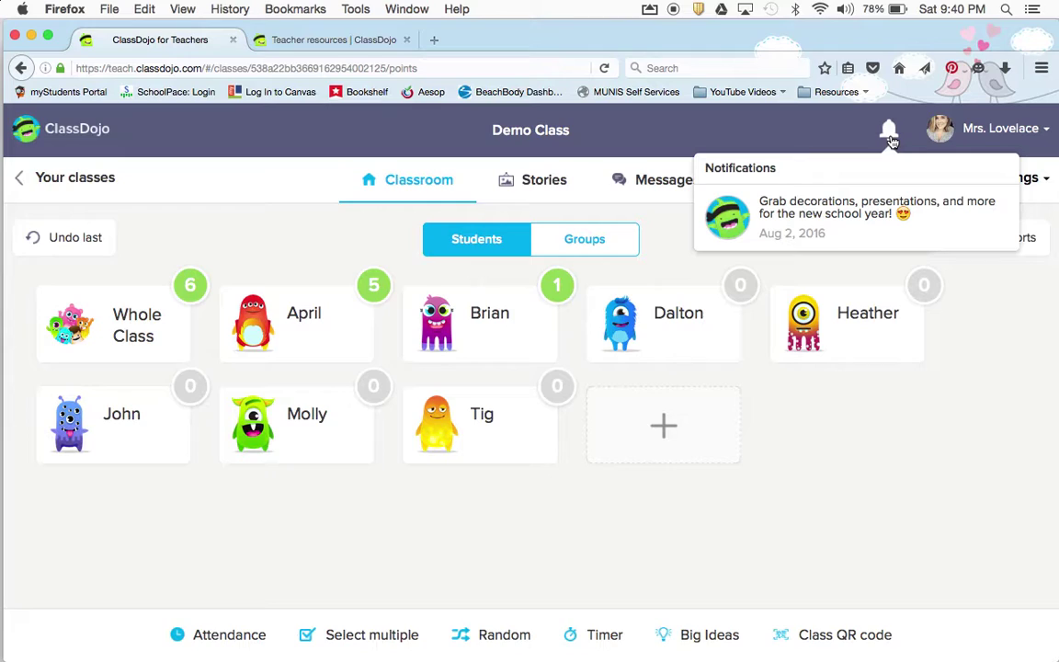
left_click(890, 138)
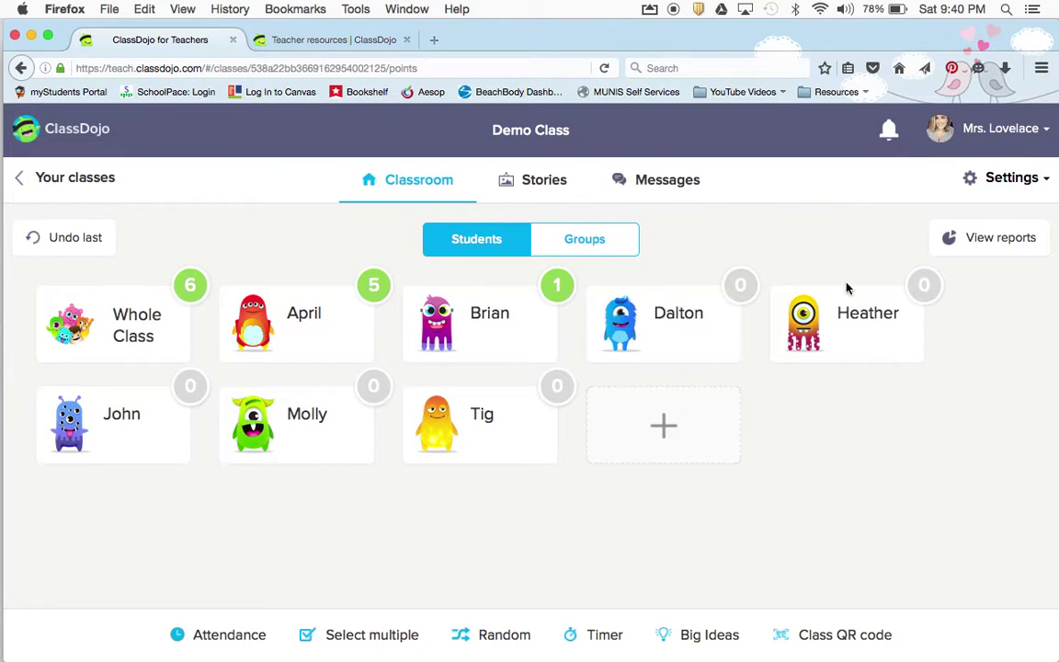